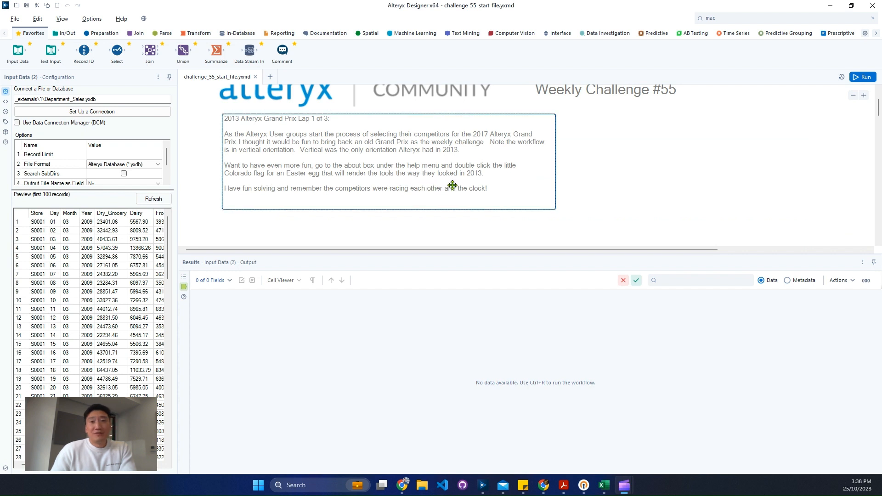
- Widen the configuration panel of the Department_Sales input to show more columns in its data preview
scroll(452, 185, "down", 2)
scroll(451, 187, "down", 3)
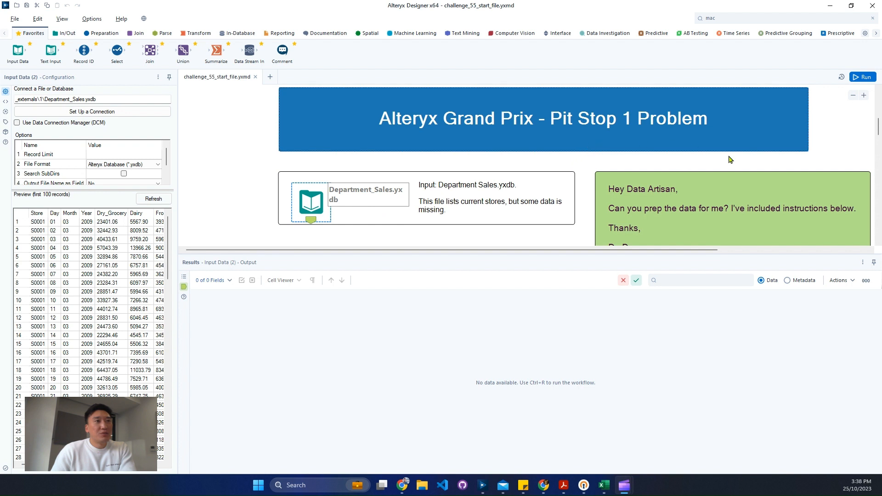
left_click(177, 231)
left_click_drag(311, 241, 311, 241)
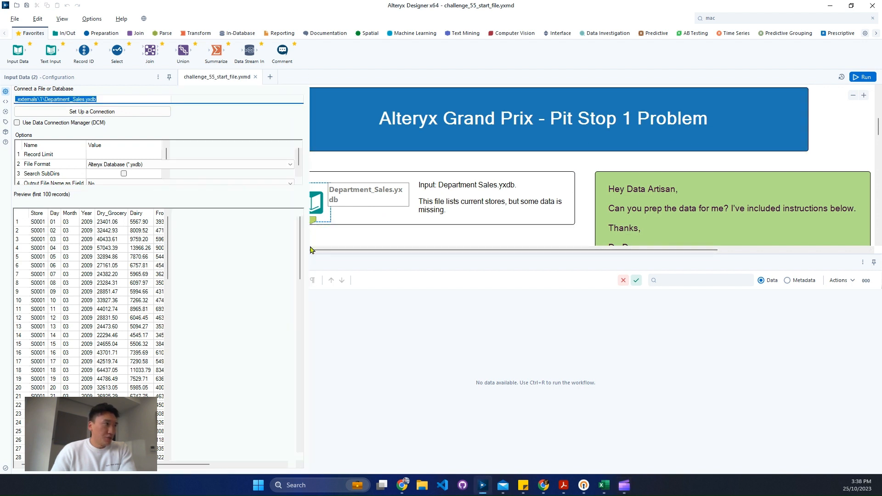
mouse_move(135, 465)
left_mouse_down()
mouse_move(250, 467)
mouse_move(131, 465)
left_mouse_up()
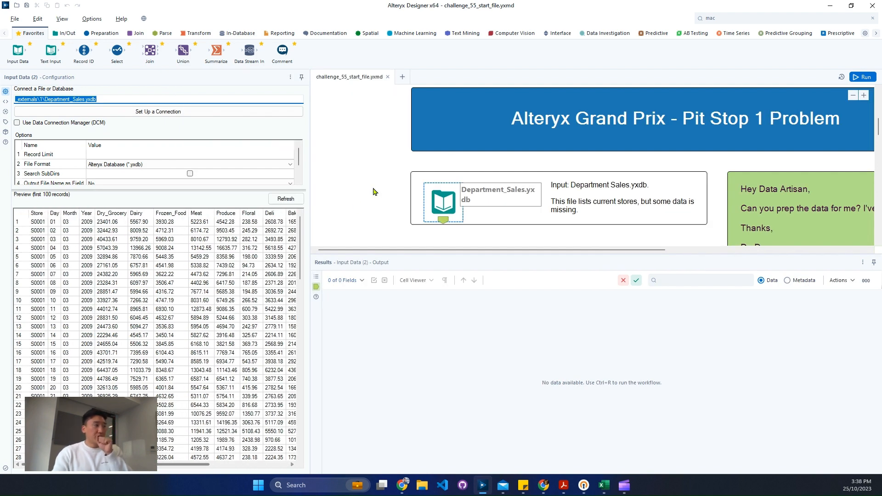
- Zoom out the canvas and examine the Task 1 instructions alongside the Department_Sales data preview
scroll(502, 172, "down", 3)
scroll(662, 183, "up", 3)
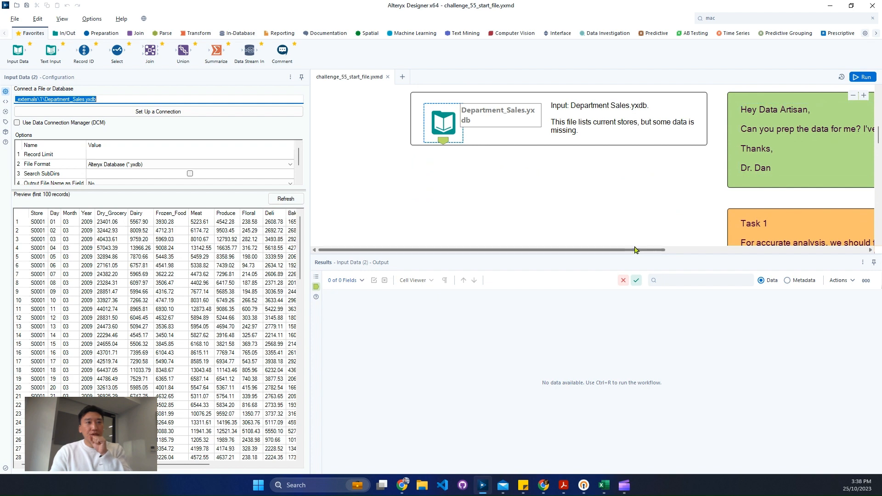
left_click(845, 156)
left_click(853, 95)
left_click(854, 96)
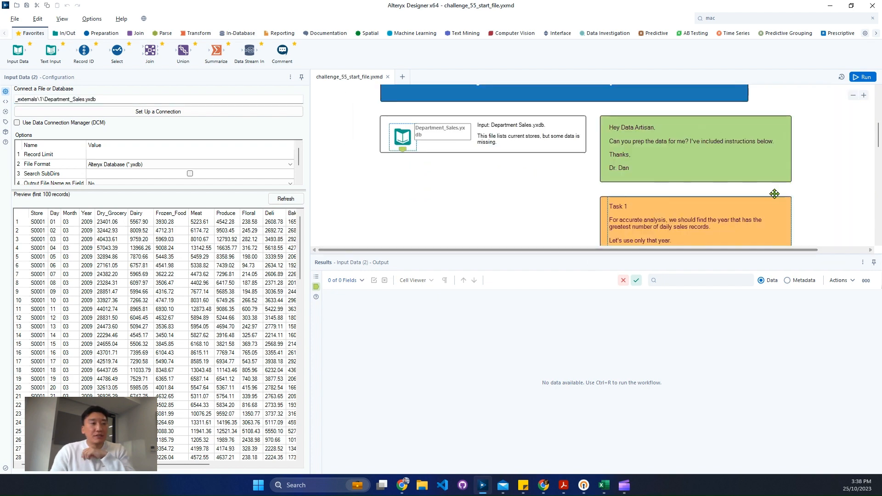
scroll(775, 195, "down", 1)
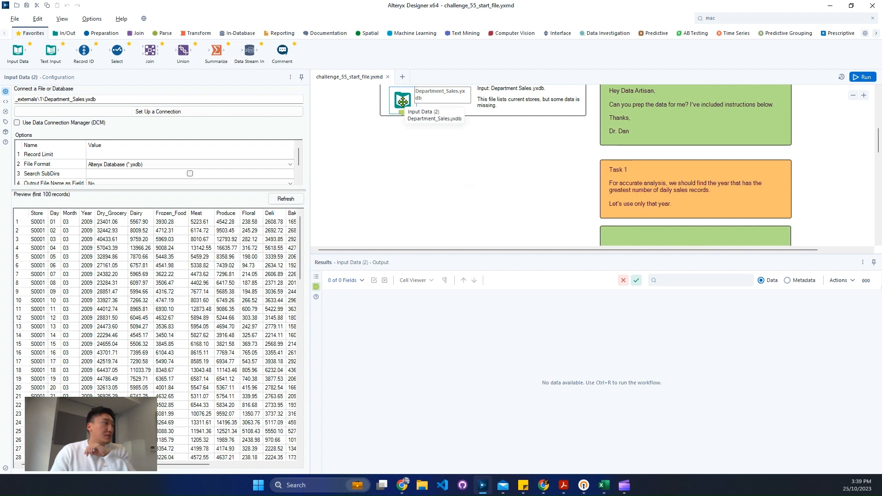
left_click(45, 224)
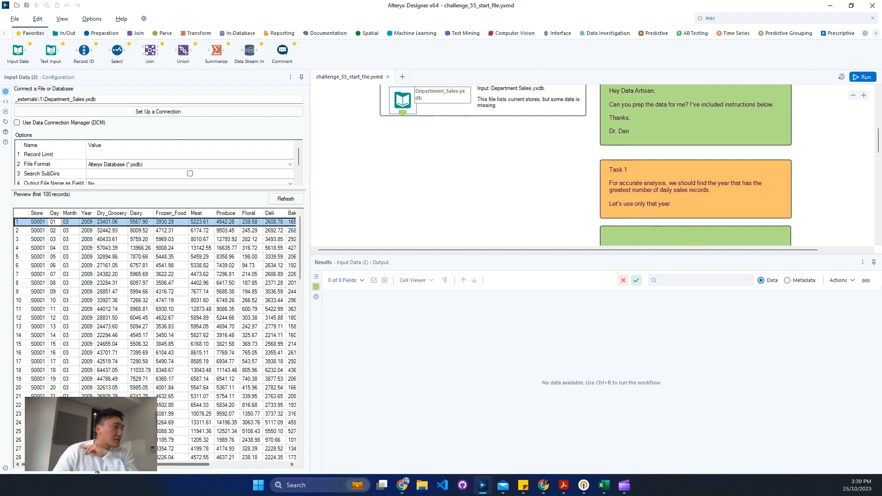
- Add a Summarize tool after the Department_Sales input and group it by Year
left_click_drag(216, 51, 421, 157)
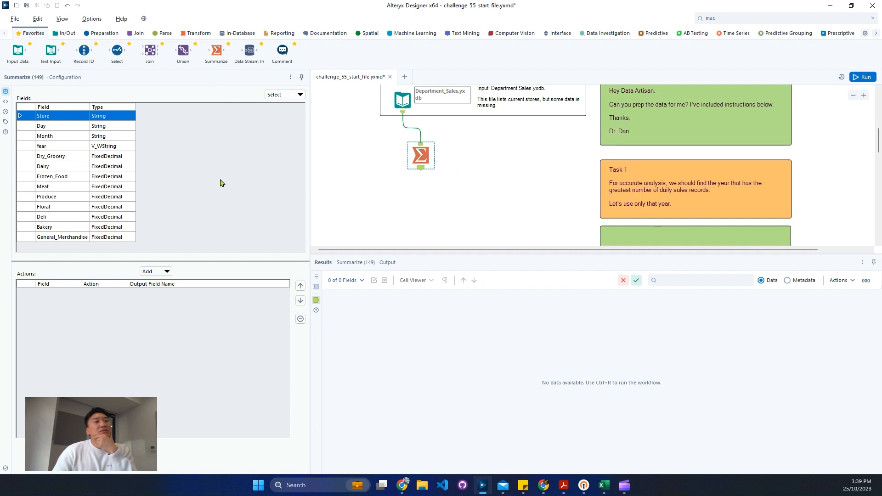
left_click(90, 147)
left_click(152, 272)
left_click(167, 282)
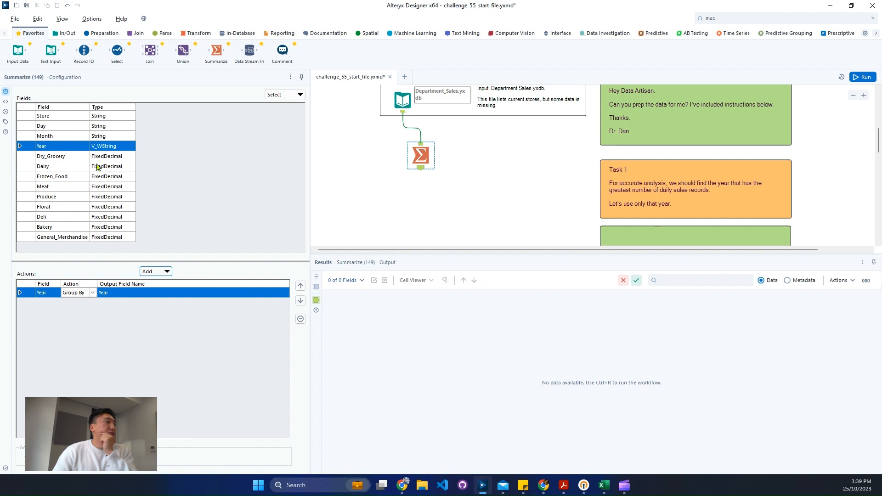
- Highlight the Summarize fields from Dry_Grocery to General_Merchandise and read the Task 1 and Task 2 instructions
left_click_drag(100, 161, 78, 251)
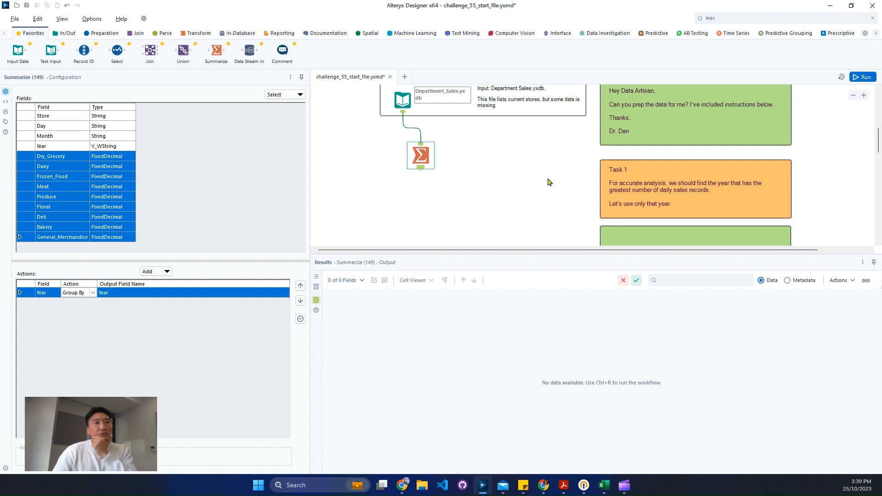
scroll(554, 182, "down", 1)
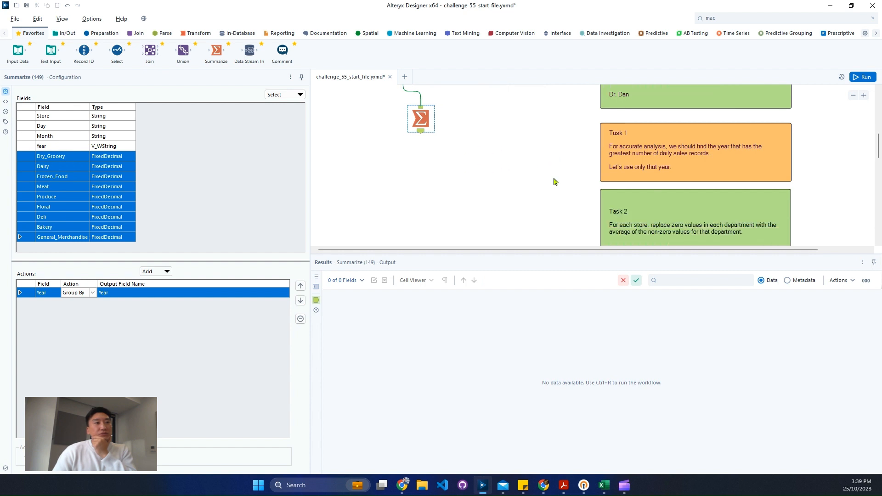
scroll(554, 181, "down", 1)
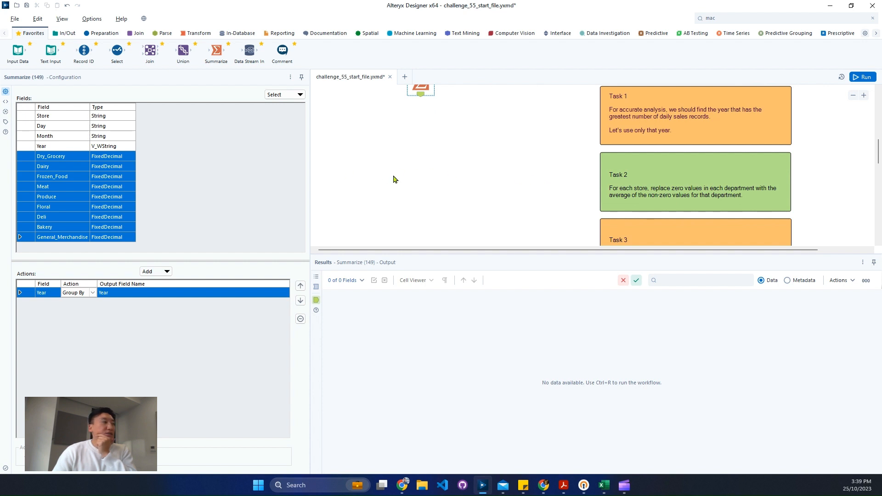
scroll(396, 179, "up", 1)
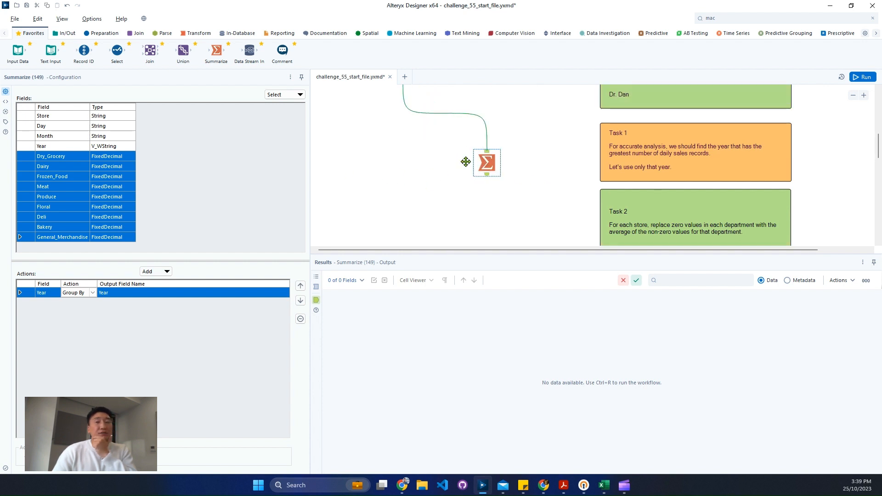
- Insert a Transpose tool between the Department_Sales input and the Summarize tool, with Store, Day, Month and Year as key columns
scroll(433, 164, "up", 2)
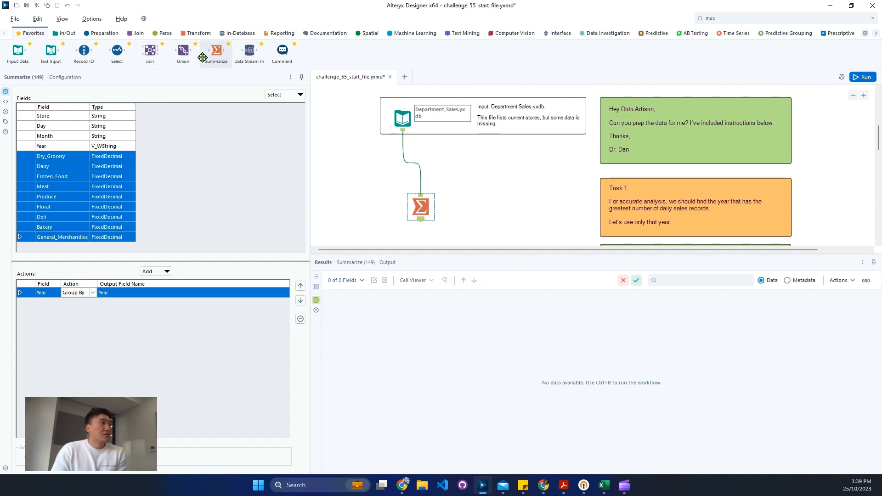
left_click(196, 33)
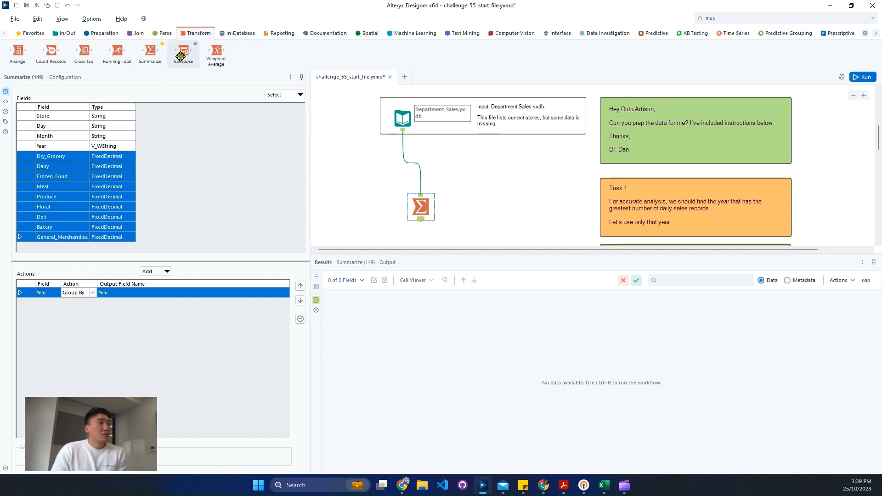
left_click_drag(181, 57, 422, 174)
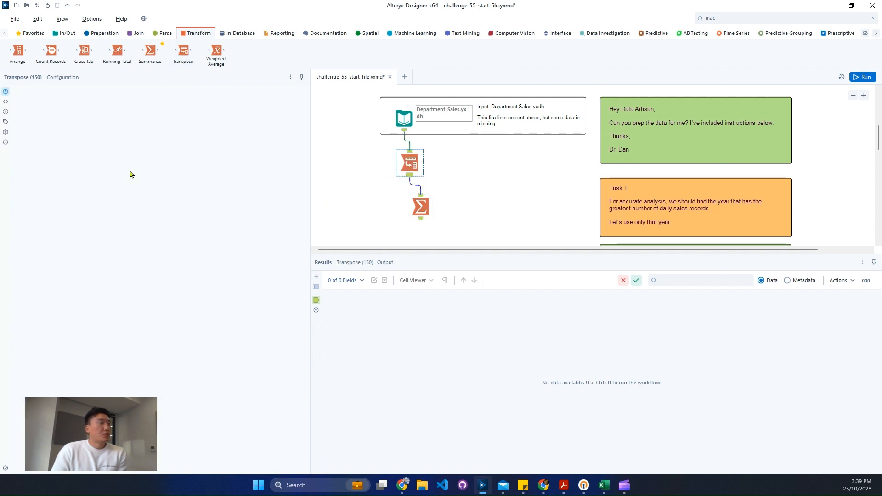
left_click(48, 157)
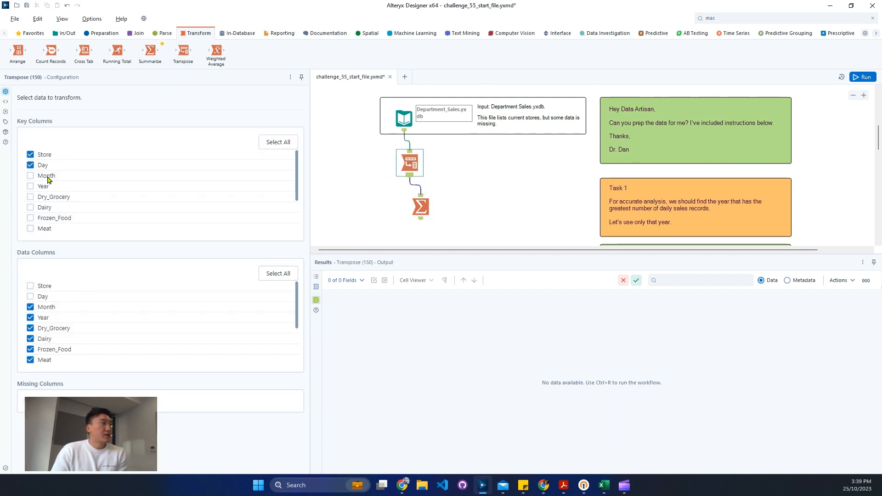
left_click(48, 178)
left_click_drag(297, 190, 294, 232)
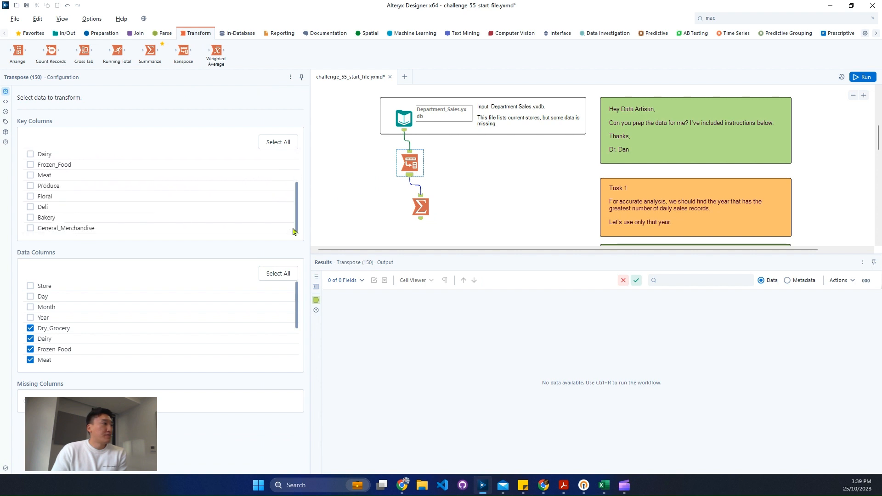
- Add Month and Day as further Group By fields in the Summarize tool
left_click(419, 206)
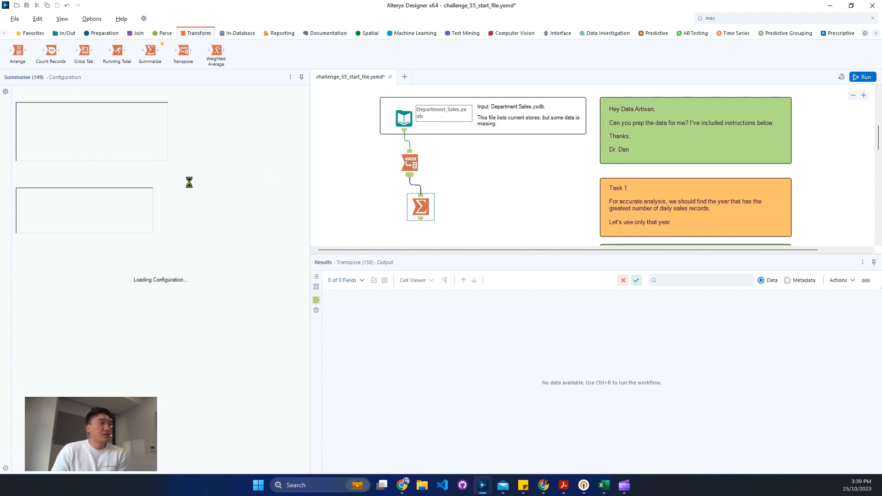
left_click(81, 137)
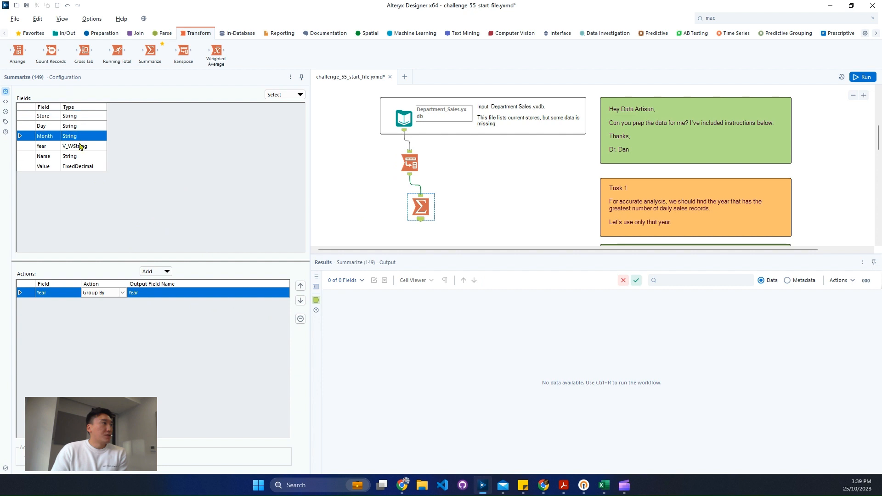
left_click(149, 272)
left_click(175, 281)
left_click(73, 128)
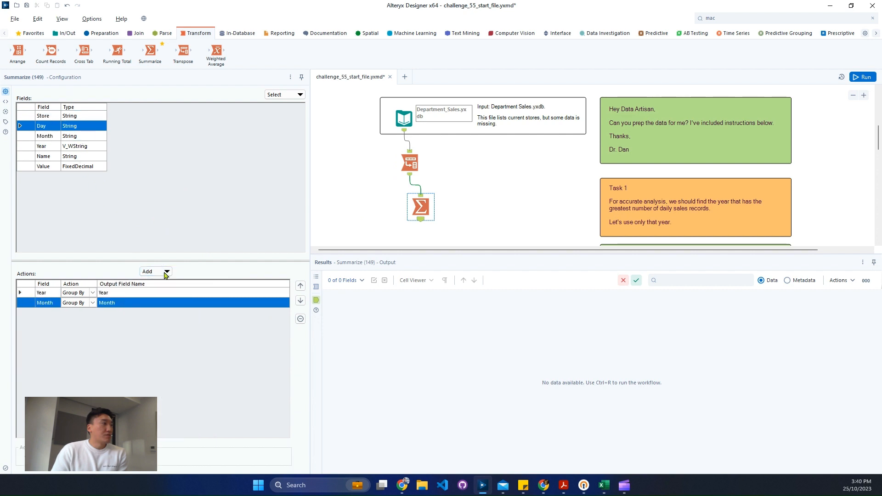
left_click(160, 272)
left_click(174, 281)
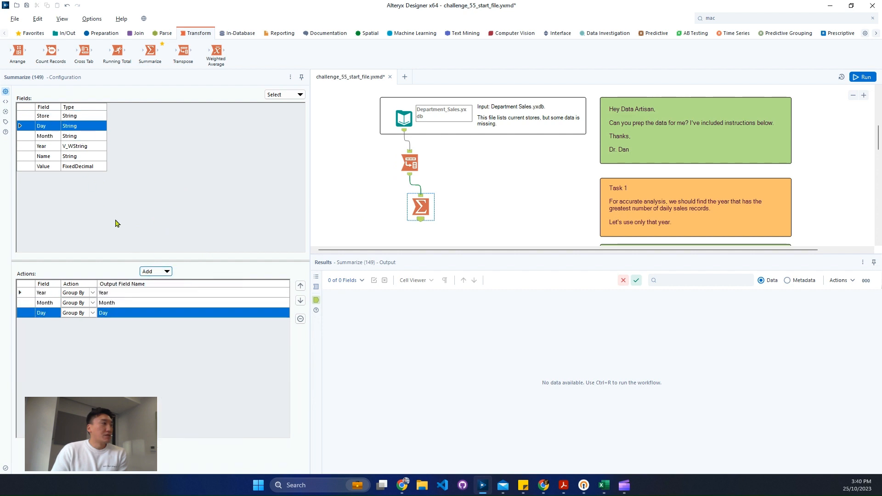
- Add a Sum action on the Value field to the Summarize tool
left_click(76, 159)
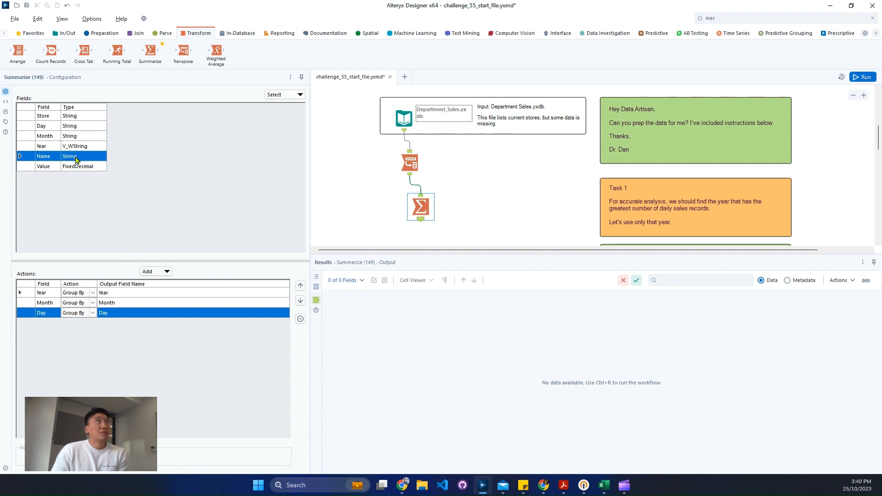
left_click(76, 166)
left_click(154, 272)
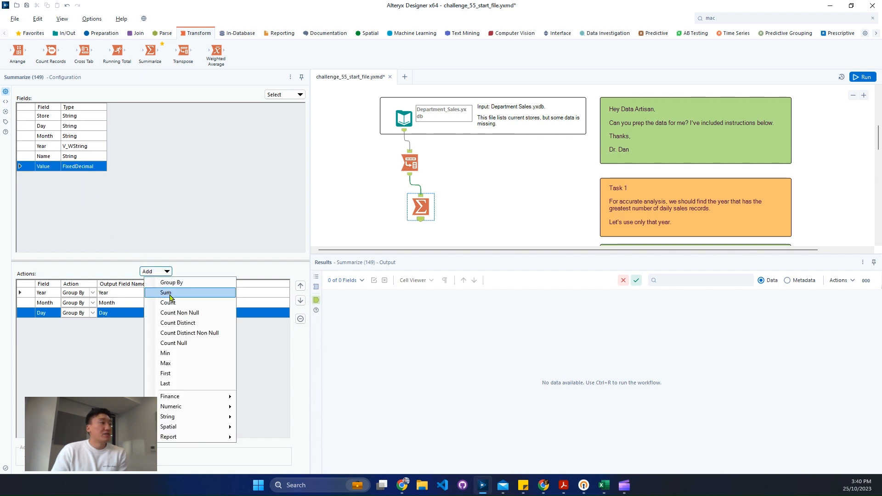
left_click(173, 292)
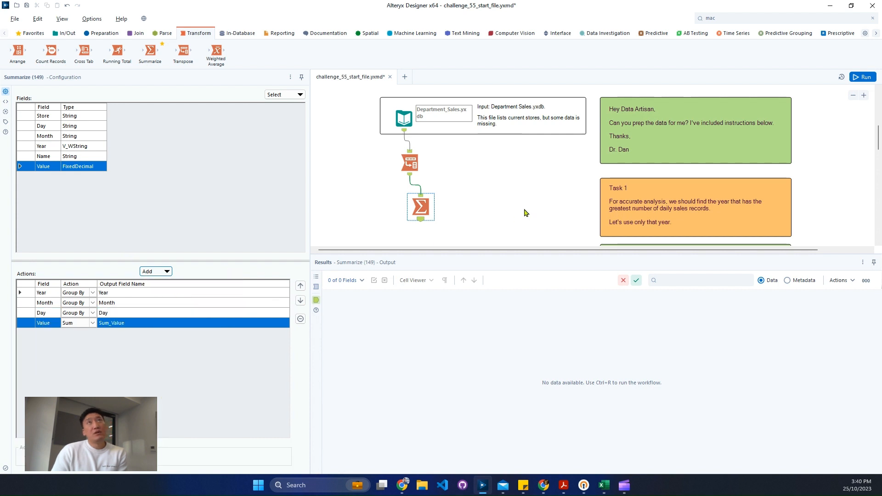
- Search for the Sort tool and connect it after the Summarize tool
scroll(494, 202, "down", 1)
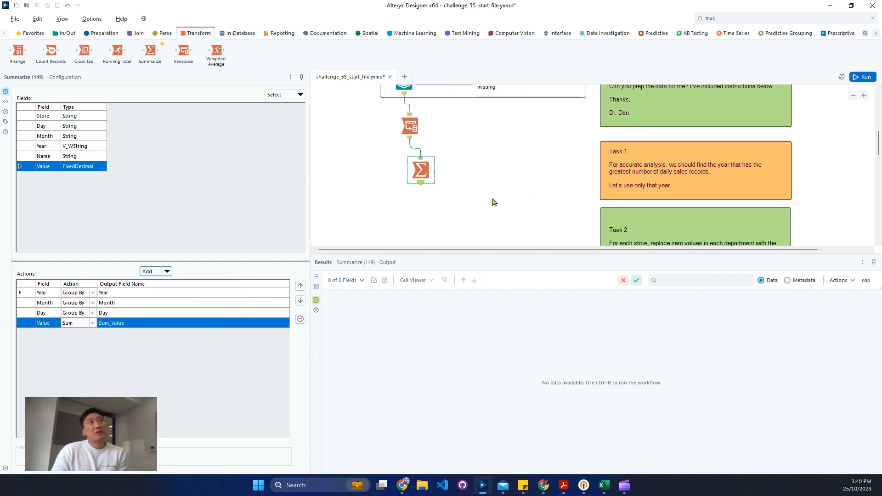
left_click(732, 19)
type("s")
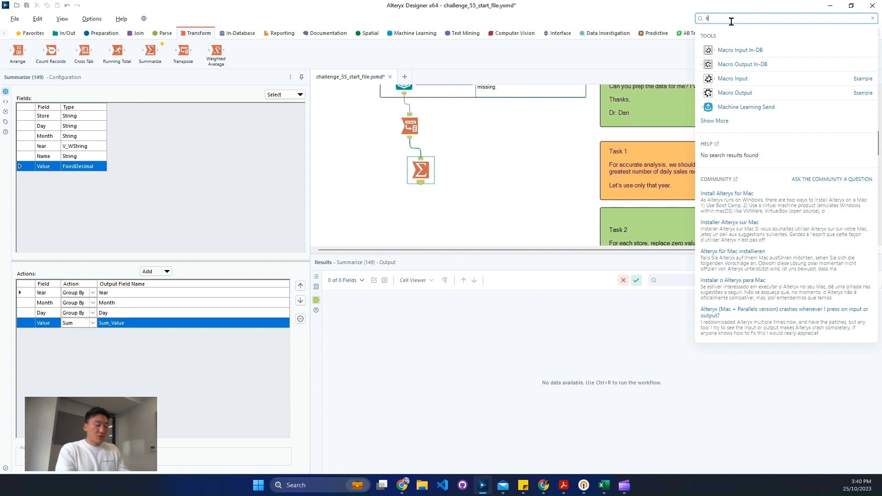
type("ort")
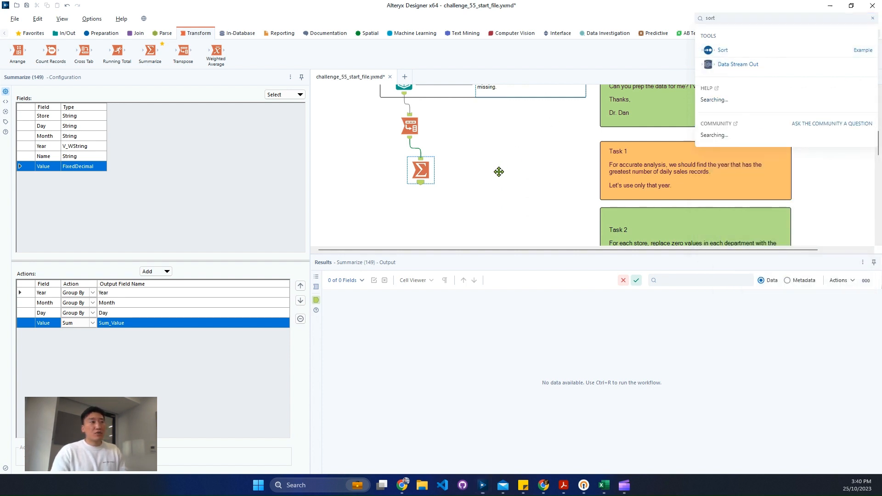
key("Return")
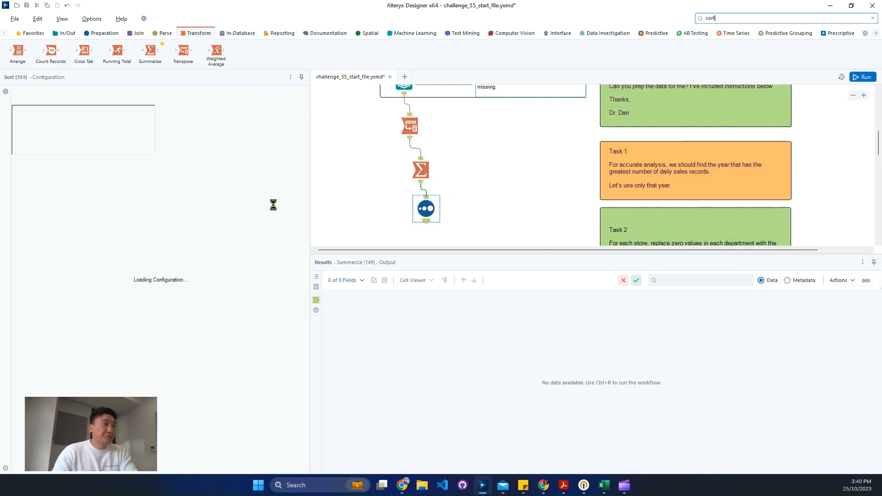
- Configure the Sort tool to order records by Sum_Value in descending order
left_click(72, 119)
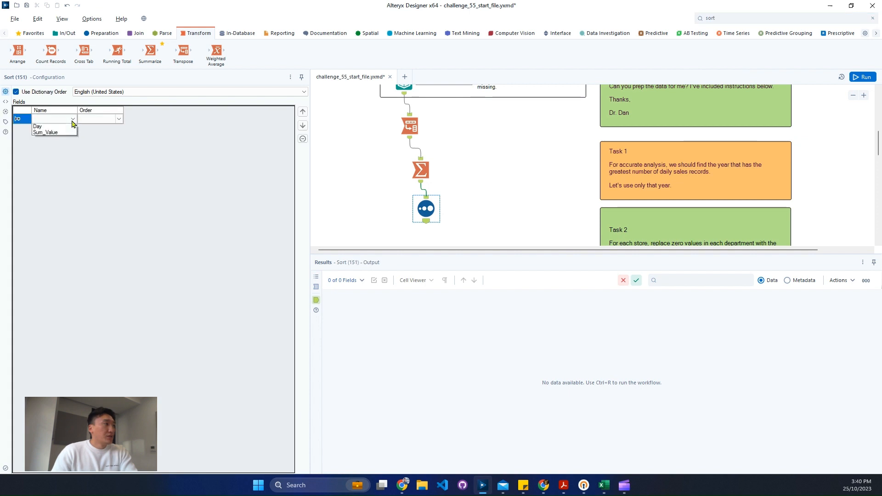
left_click(45, 132)
left_click(119, 119)
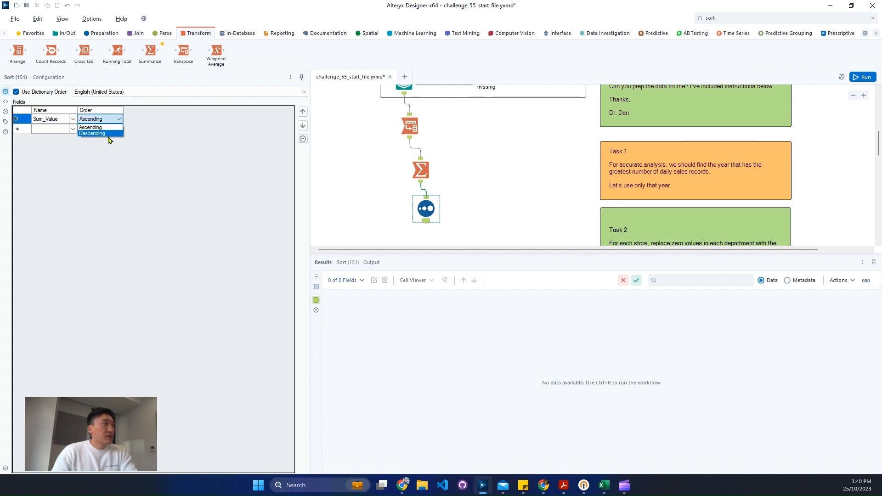
left_click(95, 134)
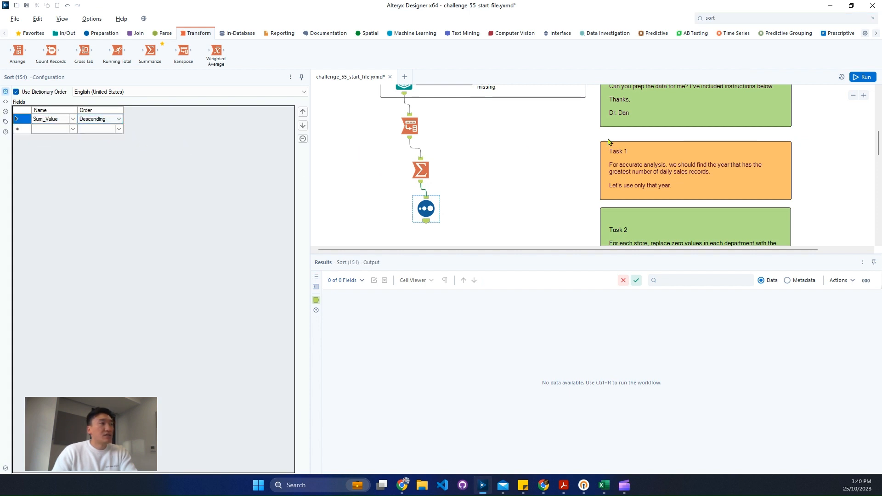
- Search for the Sample tool with "sam" and connect it below the Sort tool
left_click(735, 18)
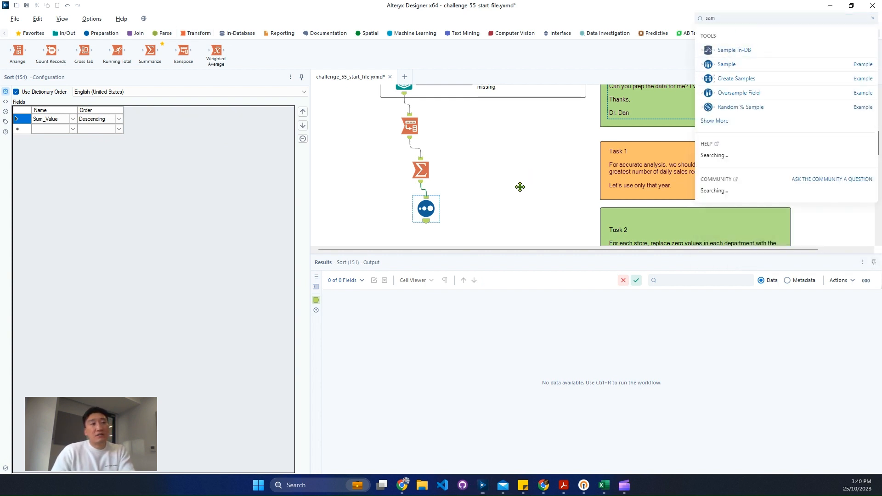
left_click_drag(520, 186, 489, 213)
scroll(490, 184, "down", 1)
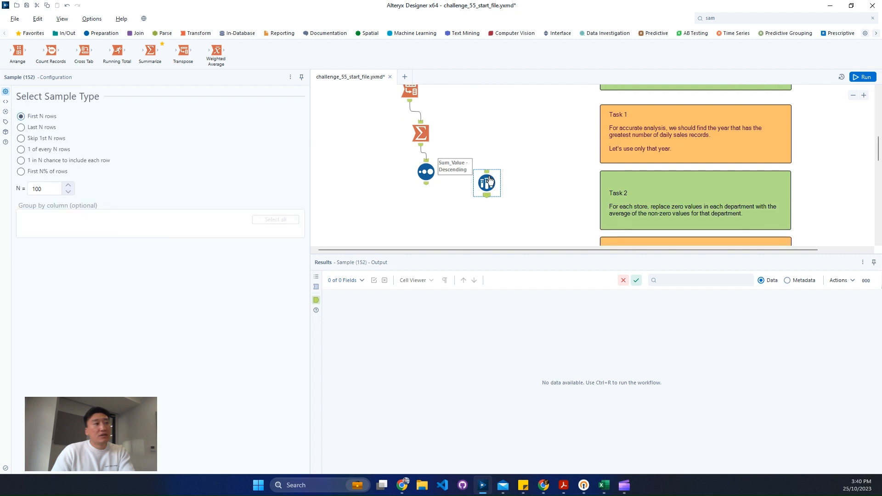
left_click_drag(489, 181, 429, 214)
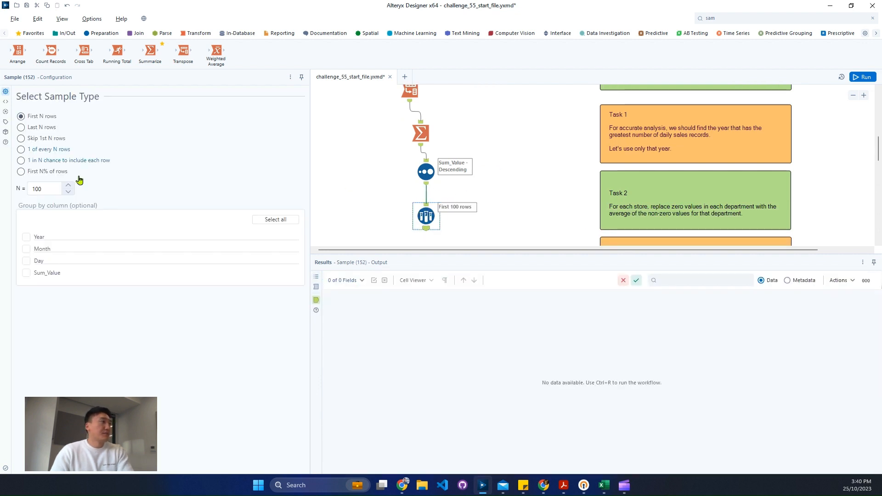
- Limit the Sample tool to the first 1 row and connect a Select tool, found by searching "sel", after it
double_click(39, 189)
type("1")
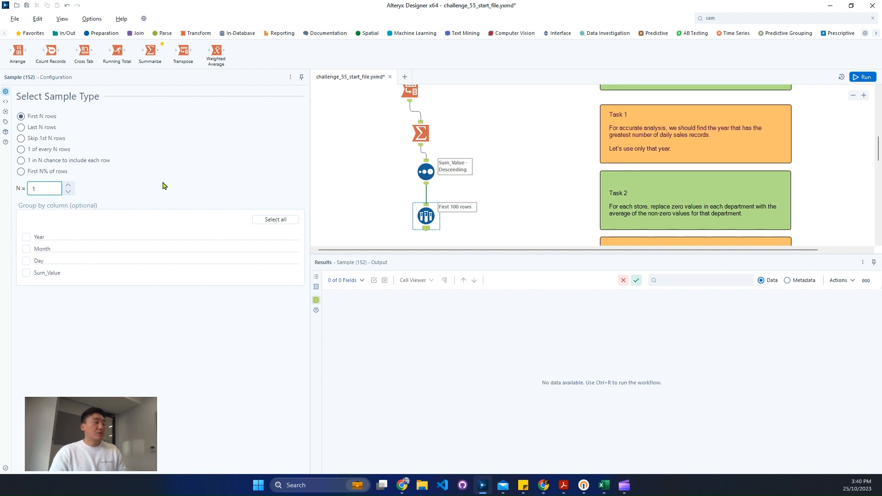
left_click(738, 20)
type("sel")
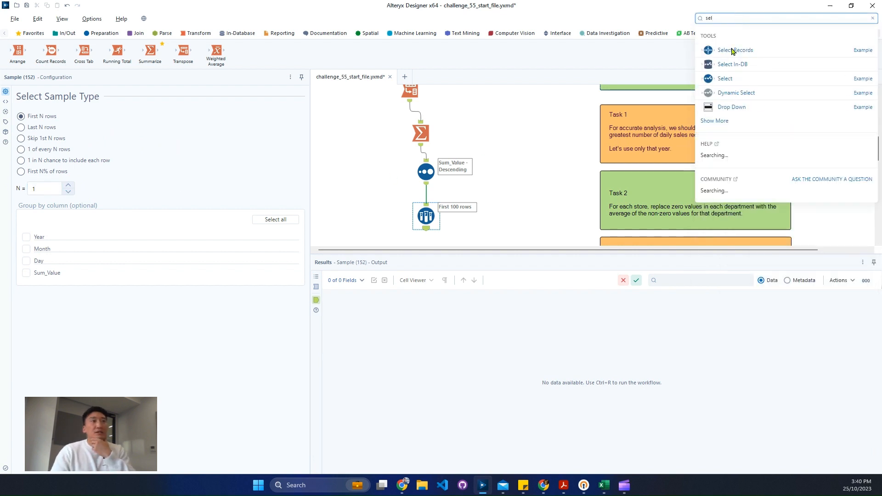
left_click_drag(725, 77, 439, 251)
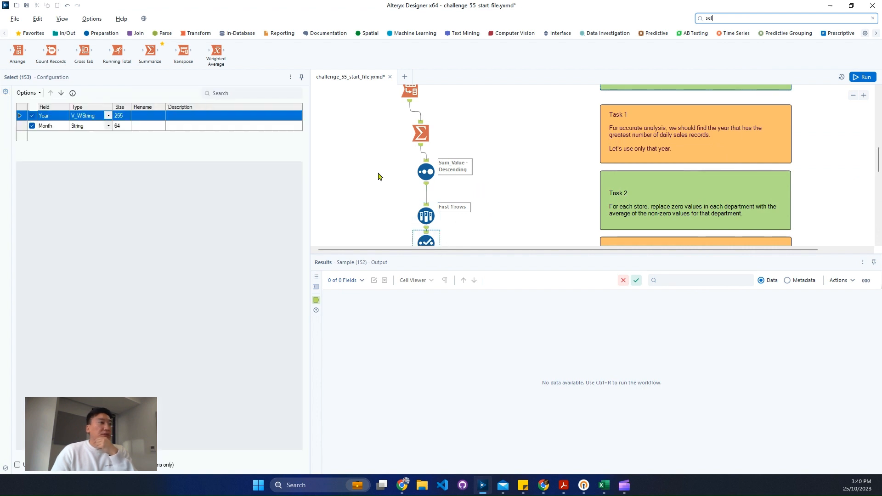
- Deselect every field except Year in the Select tool and space the tool further below the Sample tool
scroll(378, 175, "down", 2)
left_click(28, 92)
mouse_move(60, 112)
left_click(177, 122)
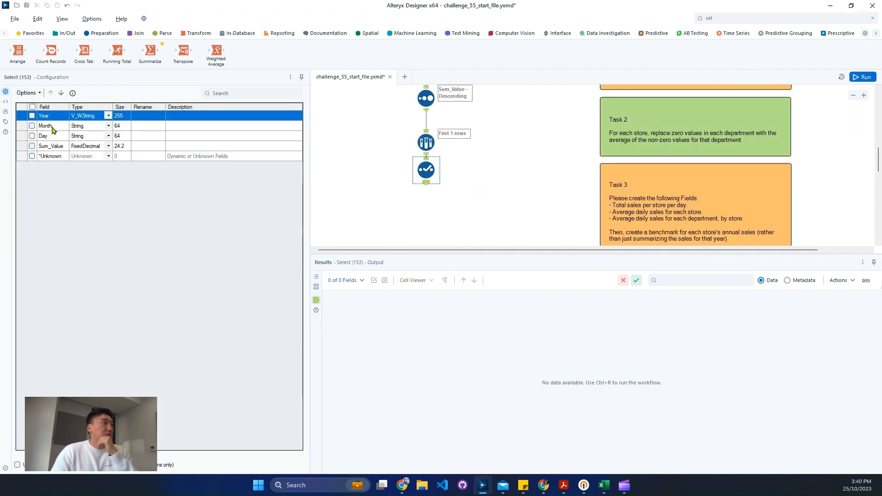
left_click(601, 167)
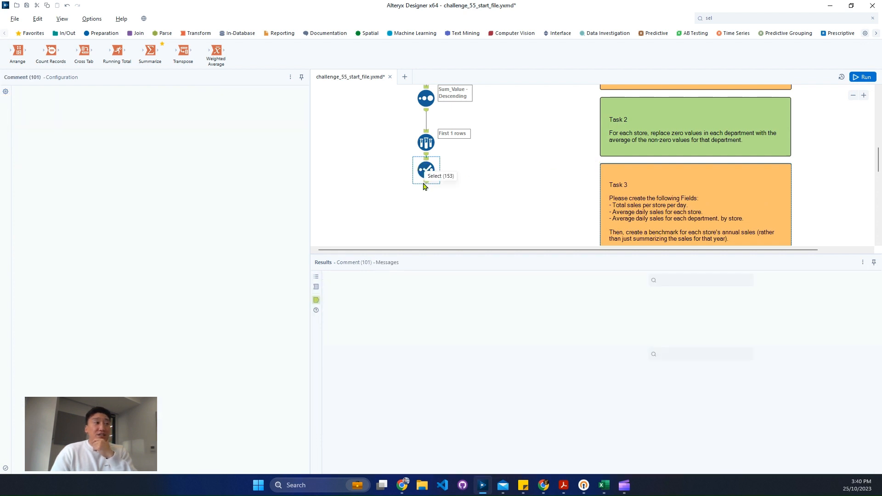
left_click_drag(422, 164, 421, 180)
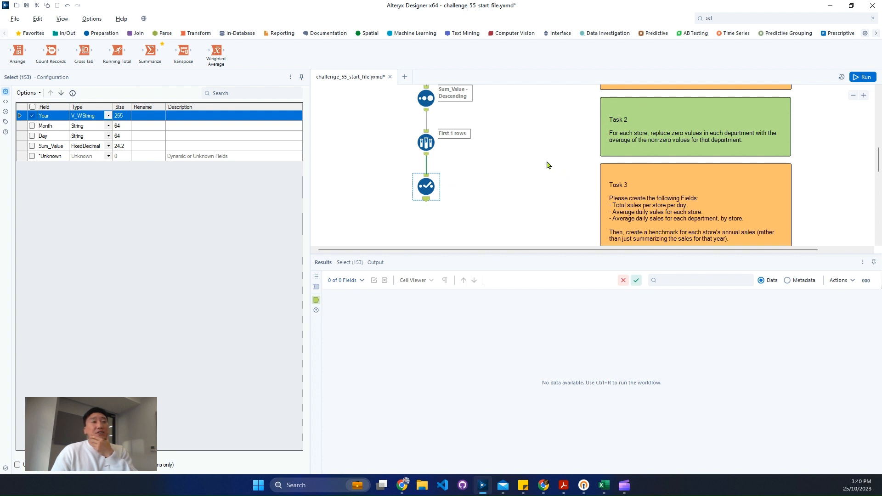
scroll(547, 165, "up", 1)
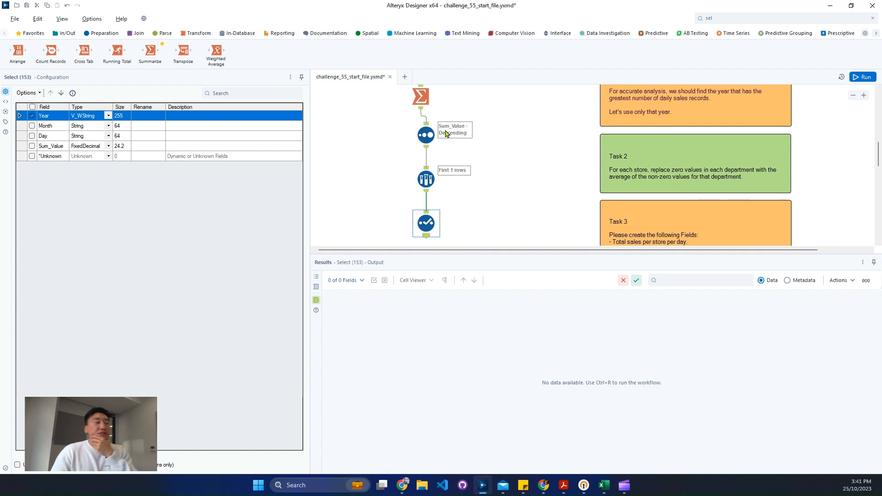
scroll(464, 144, "up", 2)
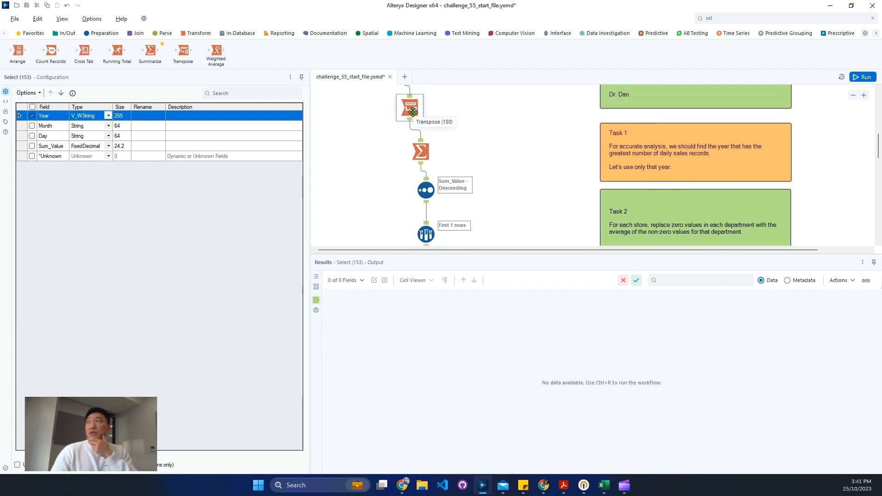
left_click(413, 111)
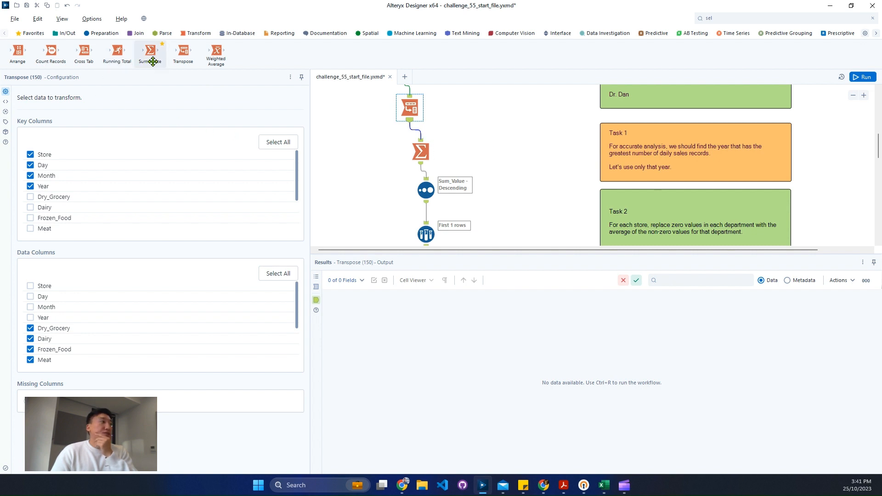
left_click_drag(153, 61, 476, 152)
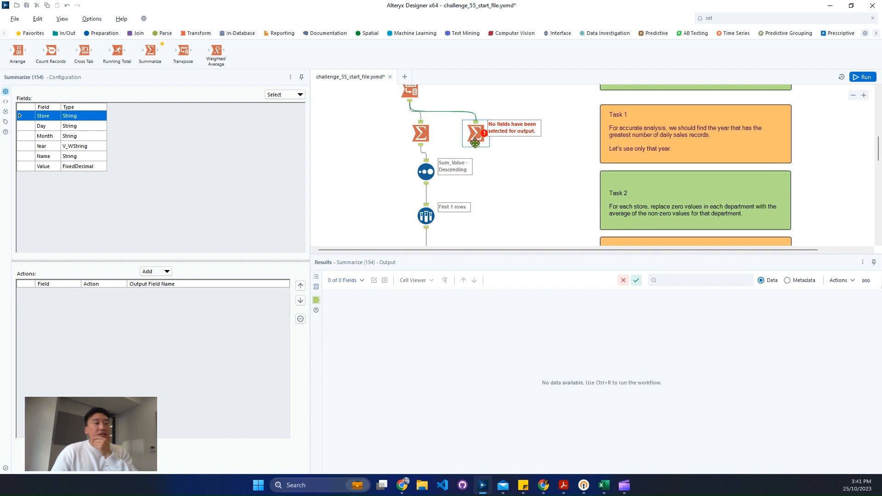
left_click_drag(475, 144, 487, 164)
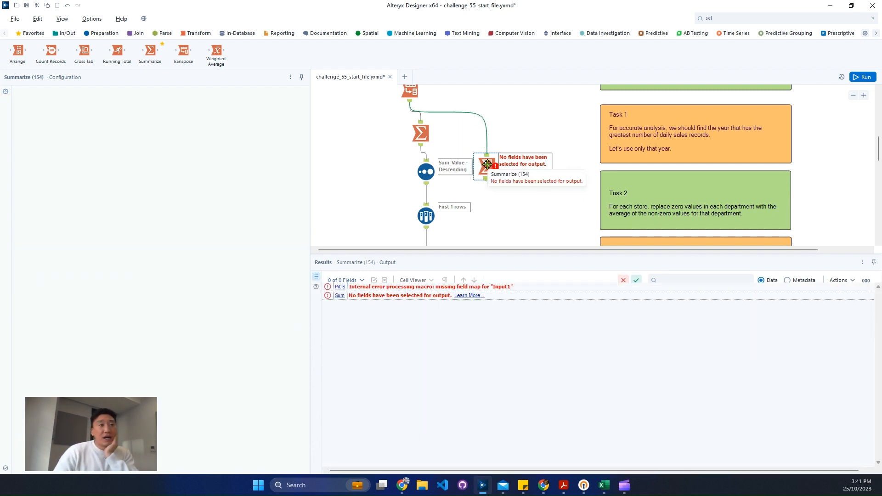
left_click(579, 152)
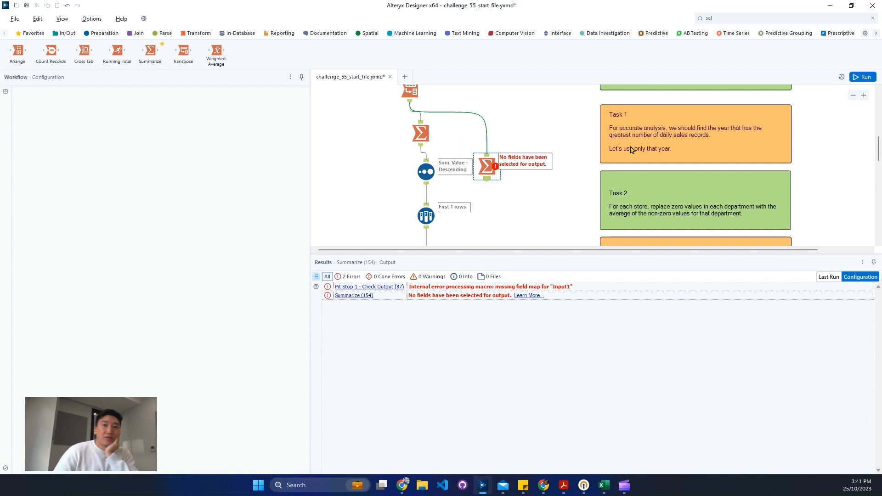
key("Delete")
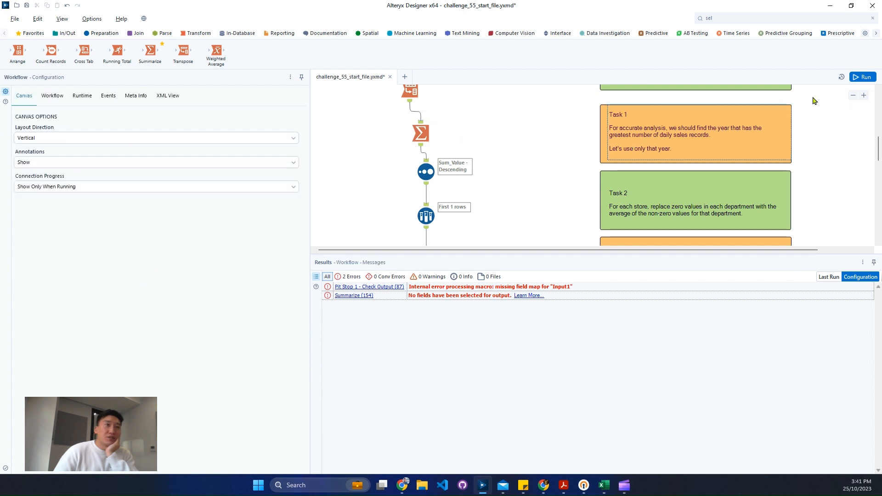
- Run the workflow and check the year in the Sample tool's output record
left_click(865, 76)
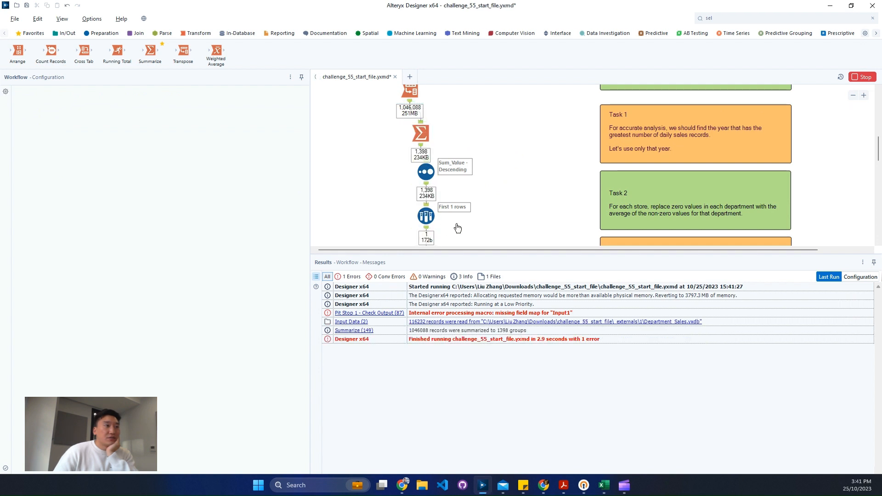
scroll(437, 197, "down", 1)
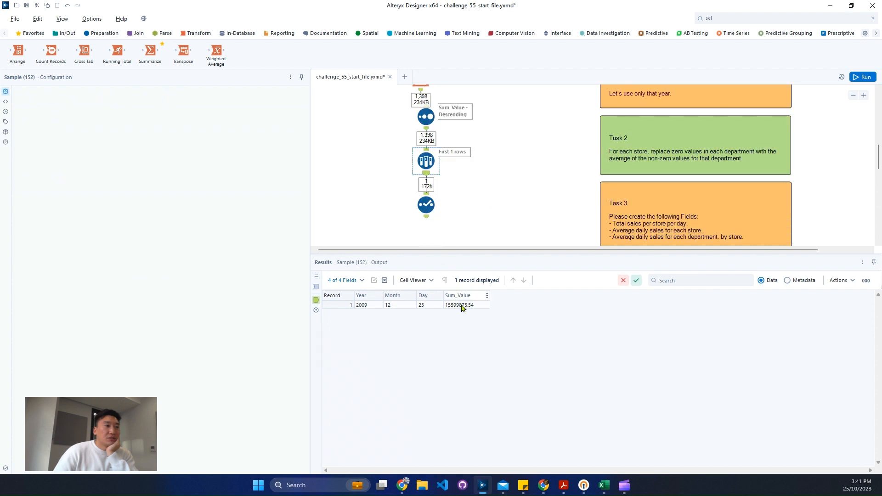
left_click(366, 305)
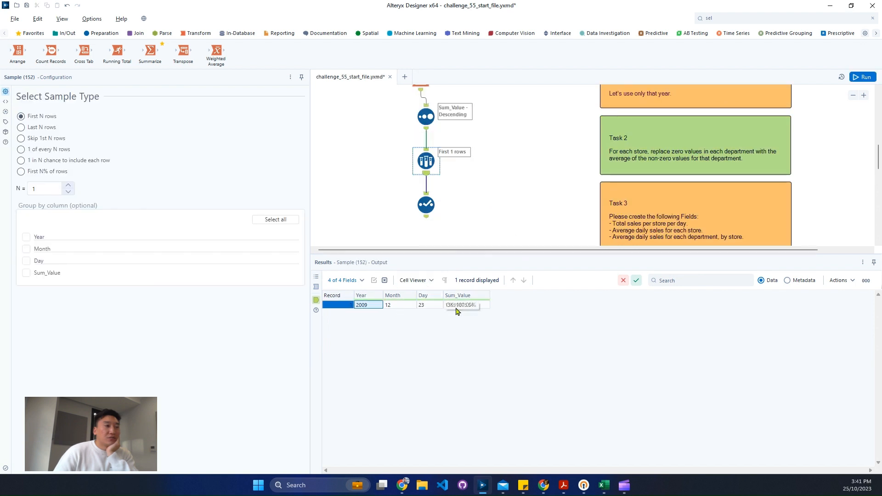
- Examine the output records of the Summarize tool and of the Transpose tool feeding it
scroll(492, 215, "up", 2)
left_click(420, 124)
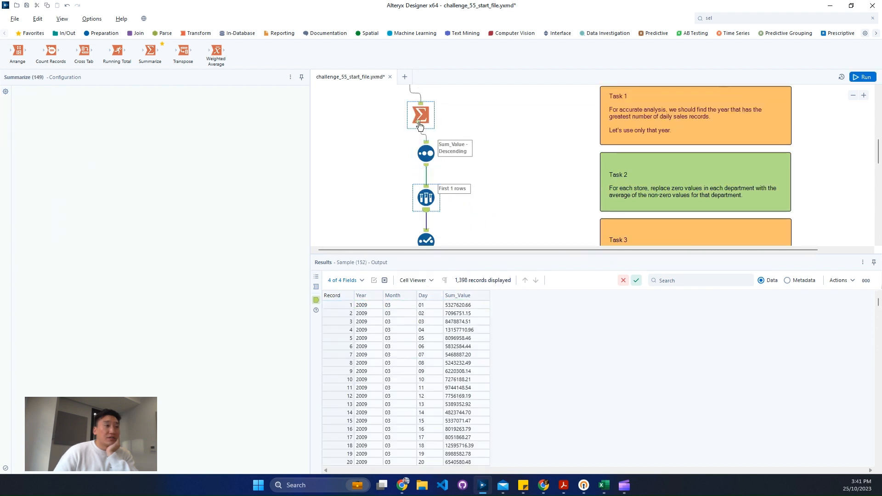
scroll(418, 155, "up", 3)
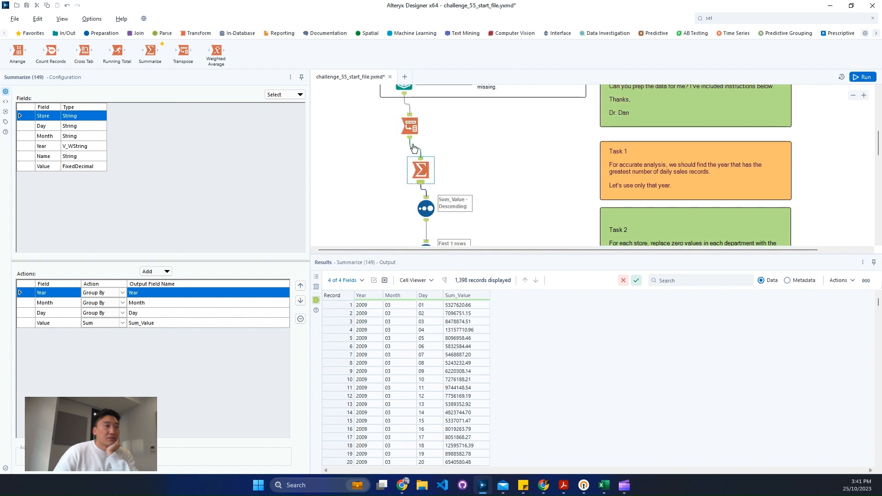
left_click(413, 147)
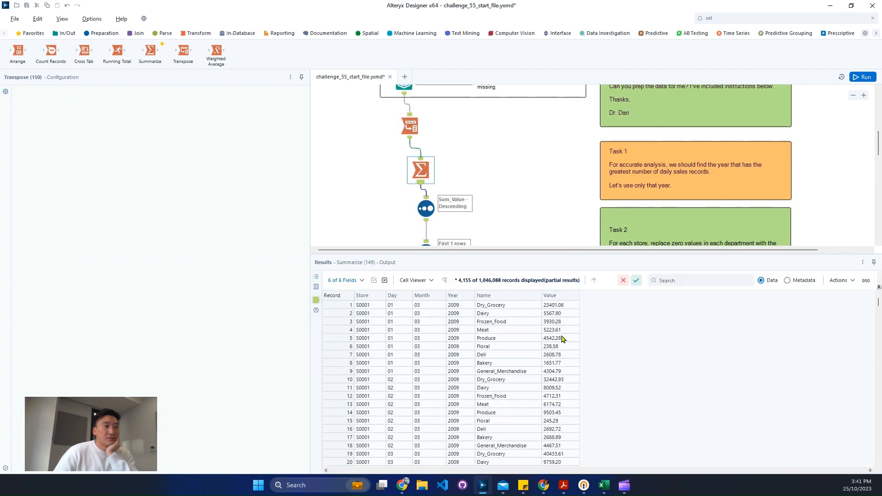
left_click_drag(565, 306, 568, 330)
scroll(492, 236, "down", 1)
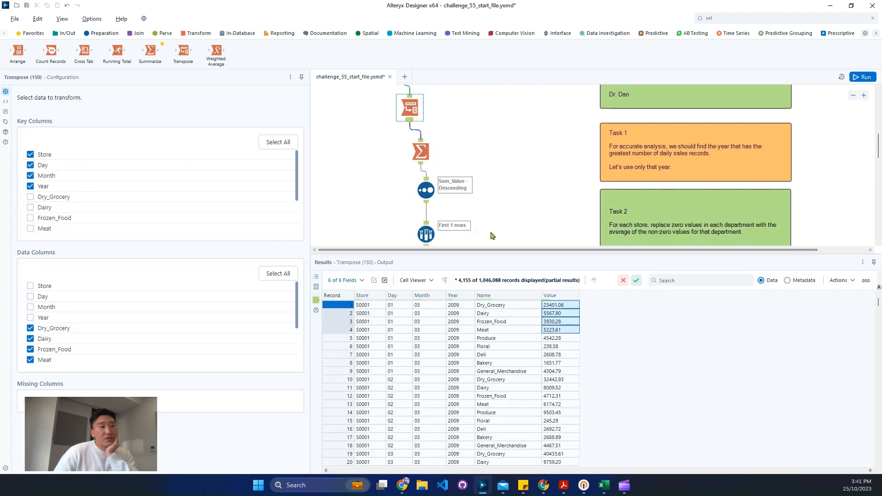
- Reopen the Sample tool's output and show its numeric values with thousands separators
scroll(492, 236, "down", 4)
left_click(429, 212)
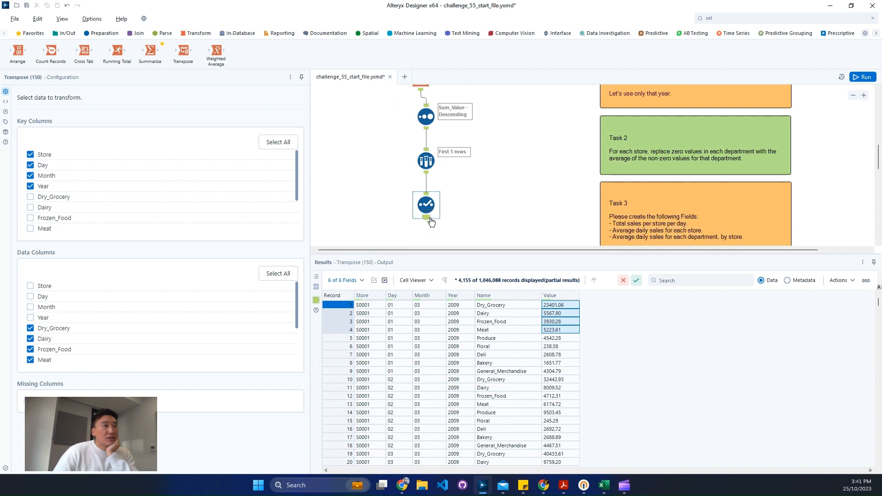
left_click(428, 174)
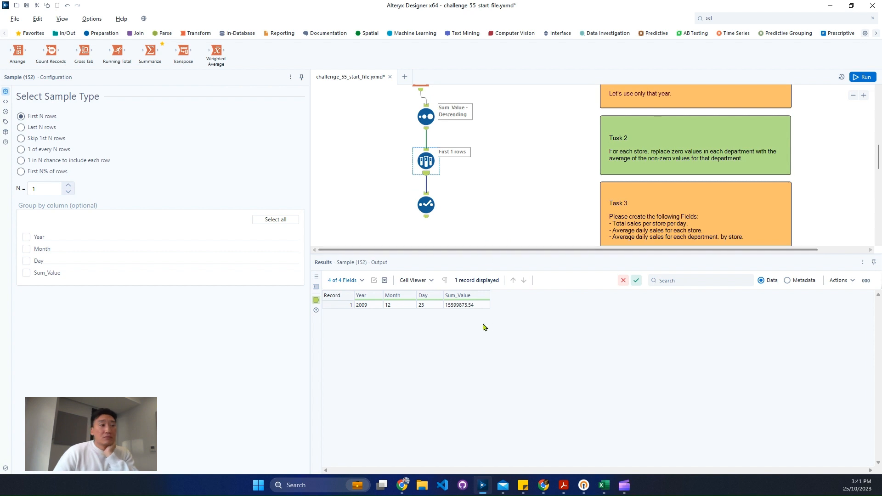
left_click(465, 308)
left_click(867, 280)
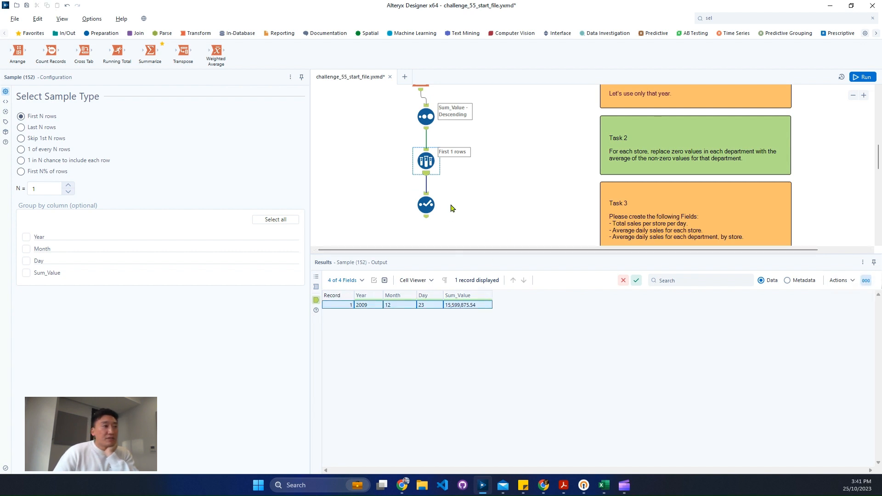
- Compare the Transpose tool's input columns with its output rows and check the Select tool's output
scroll(451, 205, "up", 7)
left_click(410, 175)
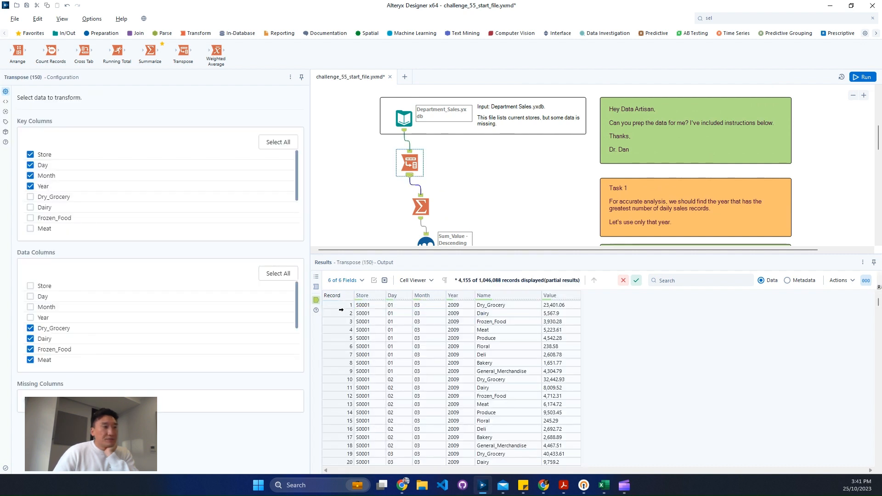
left_click(409, 151)
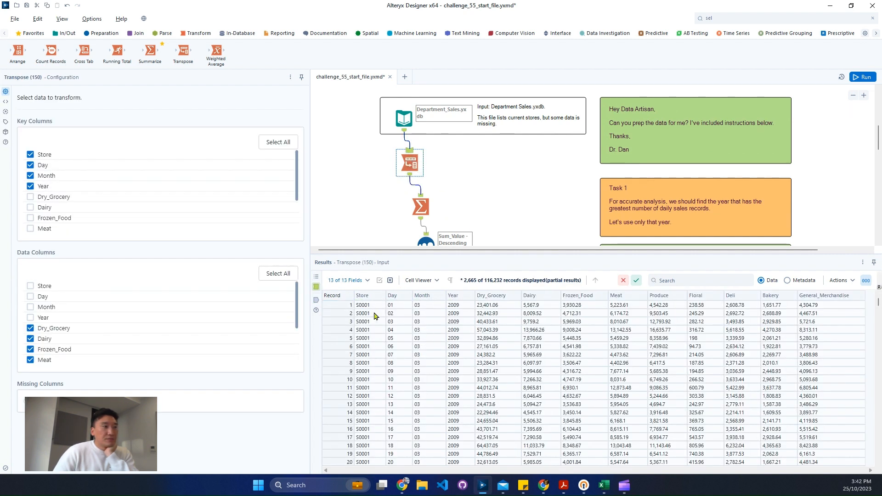
left_click_drag(407, 306, 495, 312)
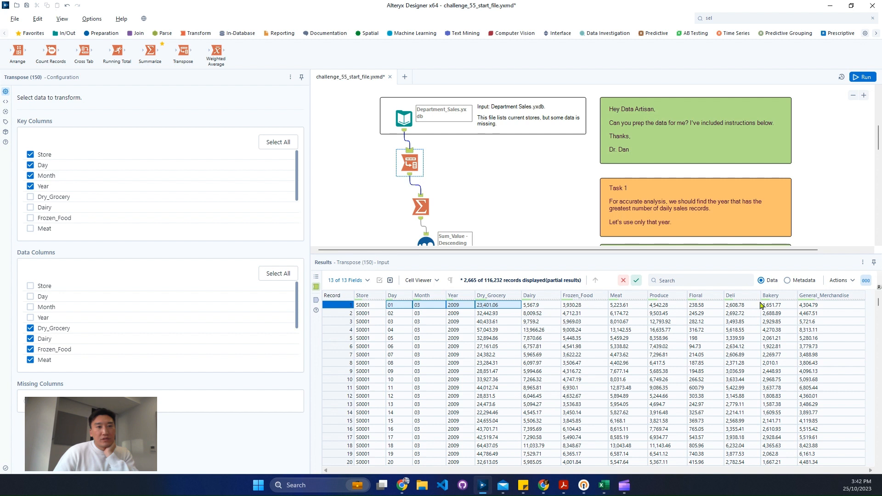
left_click_drag(491, 307, 831, 308)
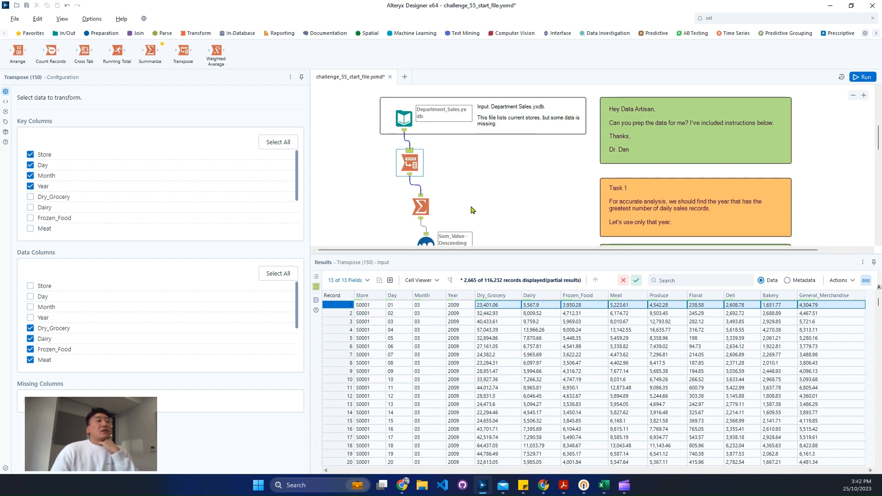
left_click(416, 208)
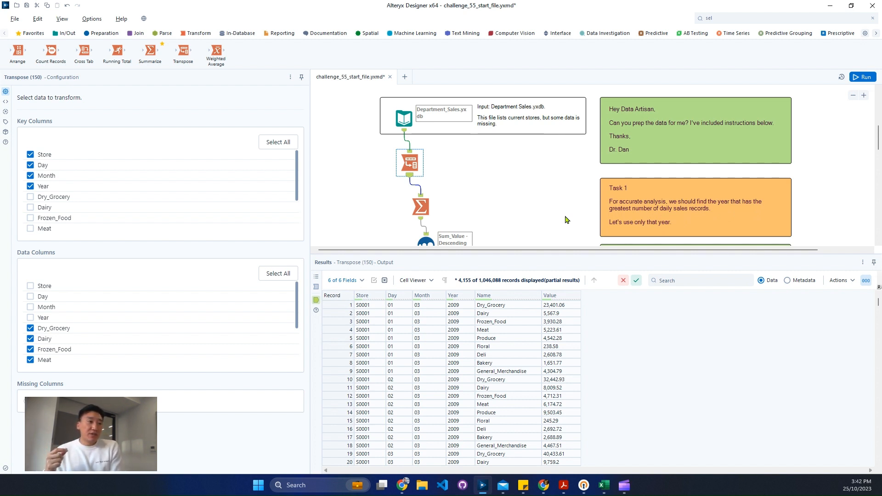
scroll(496, 219, "down", 2)
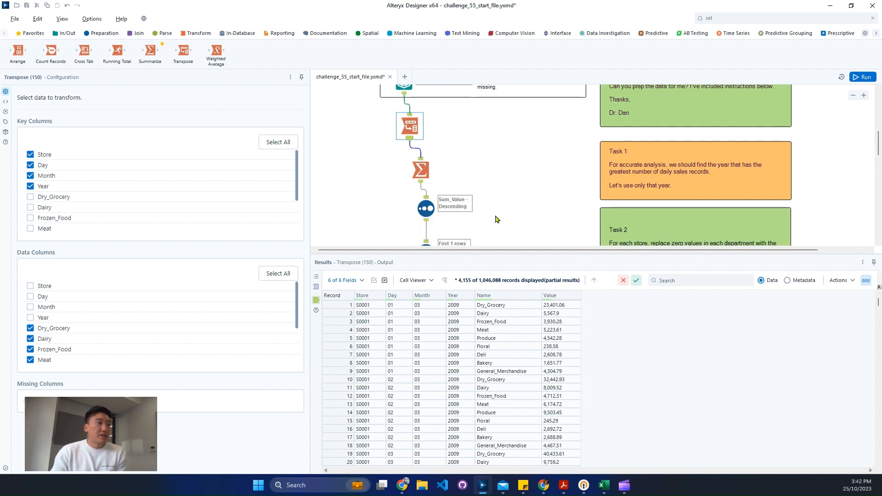
scroll(458, 212, "down", 4)
left_click(426, 223)
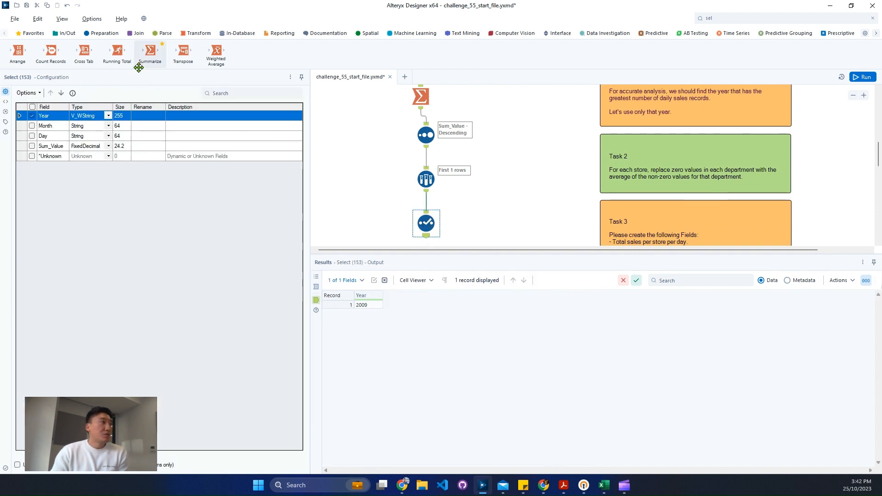
- Add a Join tool with the Department_Sales input connected to its left anchor and the Select tool's output to its right anchor
scroll(430, 165, "up", 3)
scroll(430, 164, "up", 1)
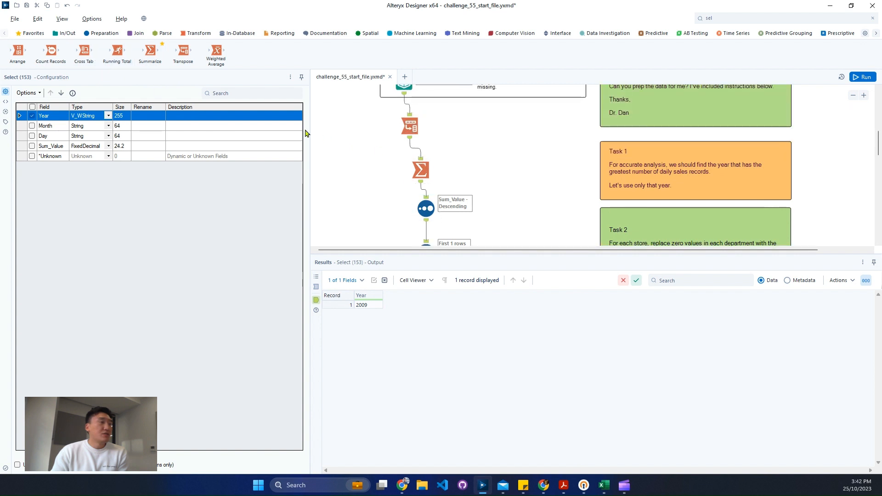
left_click(137, 33)
left_click_drag(117, 51, 526, 214)
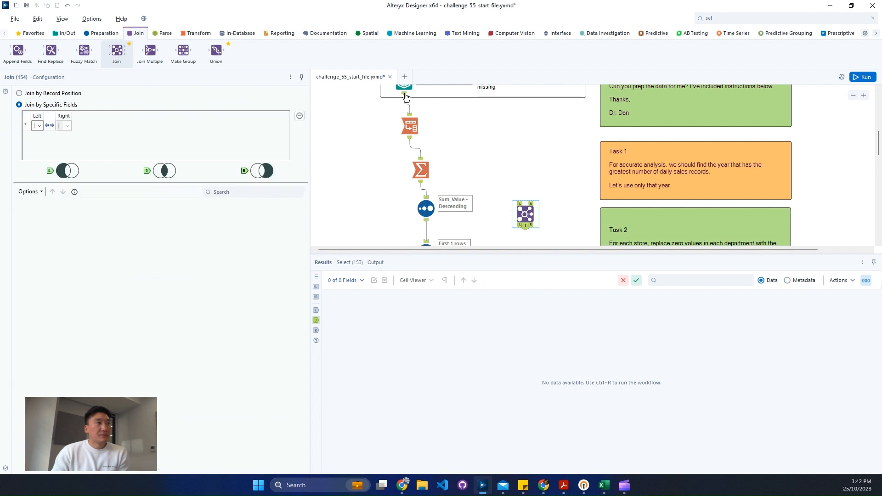
left_click_drag(404, 99, 519, 203)
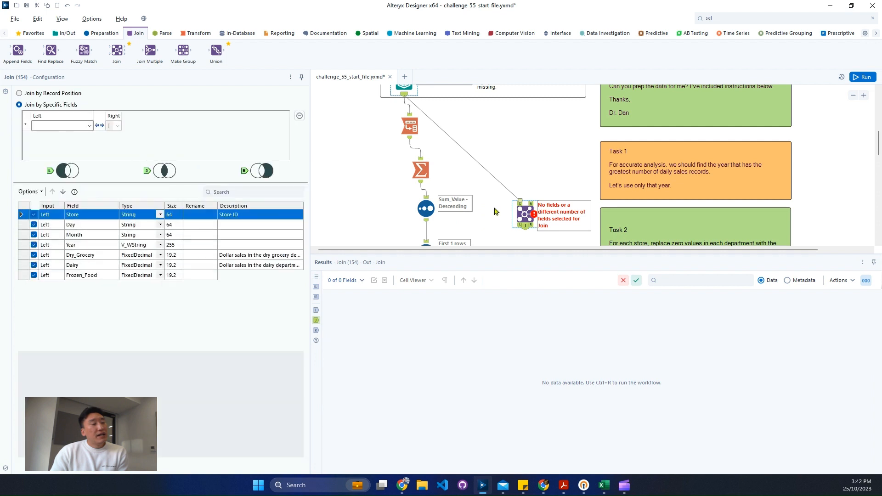
scroll(498, 211, "down", 2)
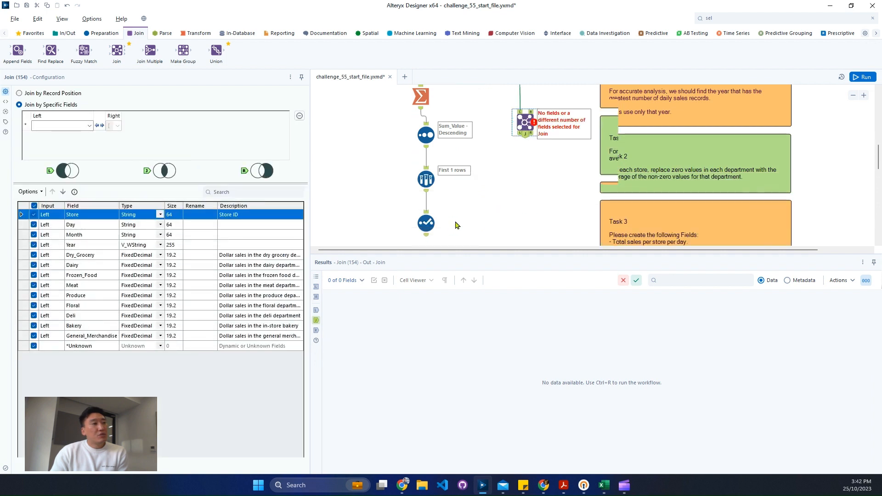
left_click_drag(427, 199, 542, 96)
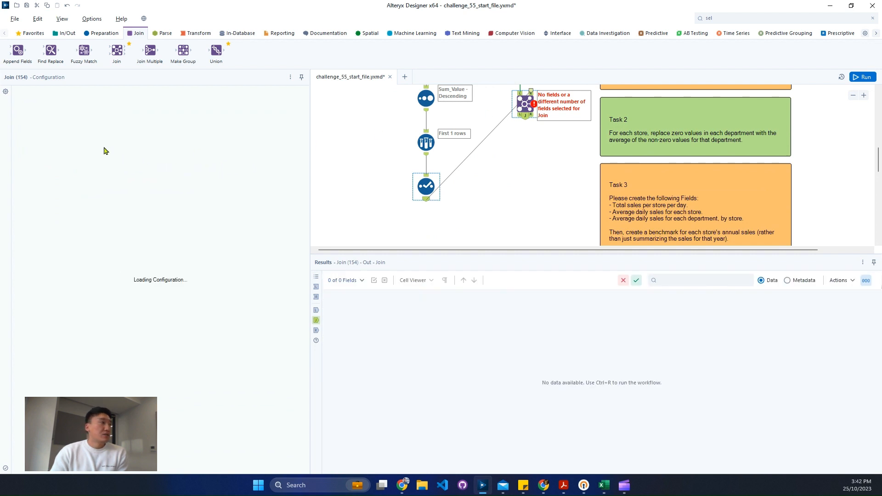
- Join the two inputs on the Year field and exclude the right input's Year field from the Join output
left_click(69, 125)
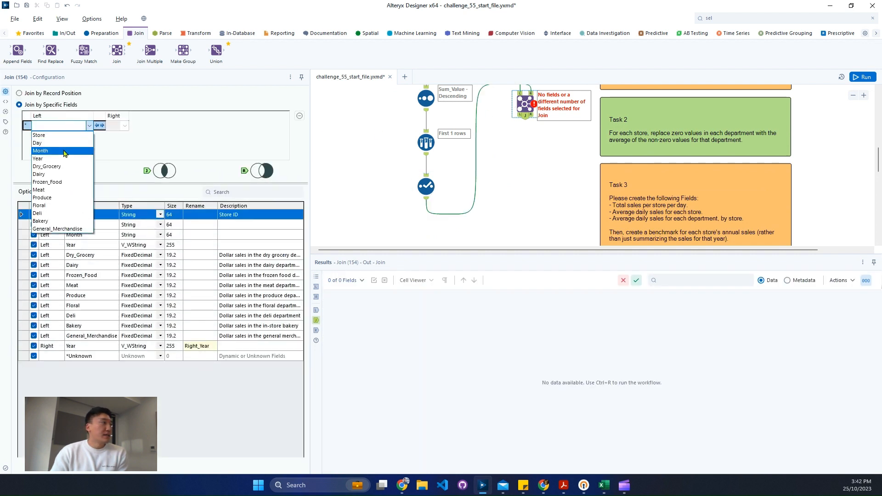
left_click(67, 159)
left_click(34, 346)
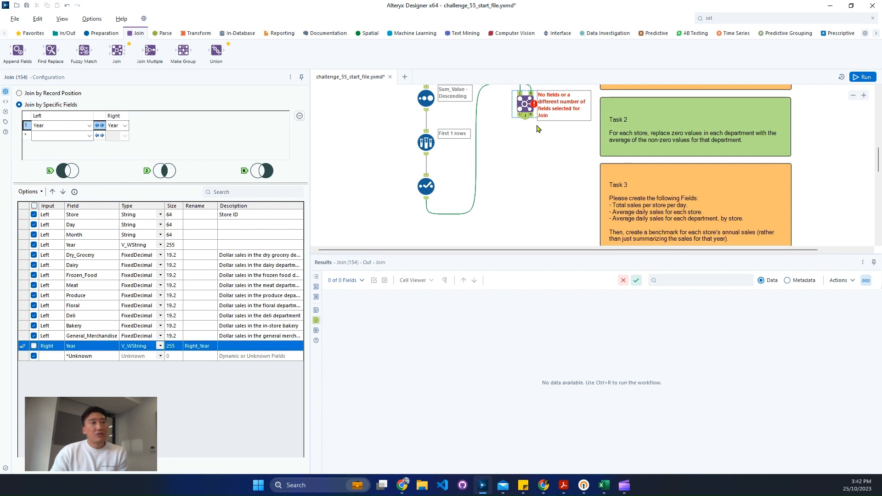
- Add a Summarize tool to the Join tool's J output and group it by Store
left_click(197, 33)
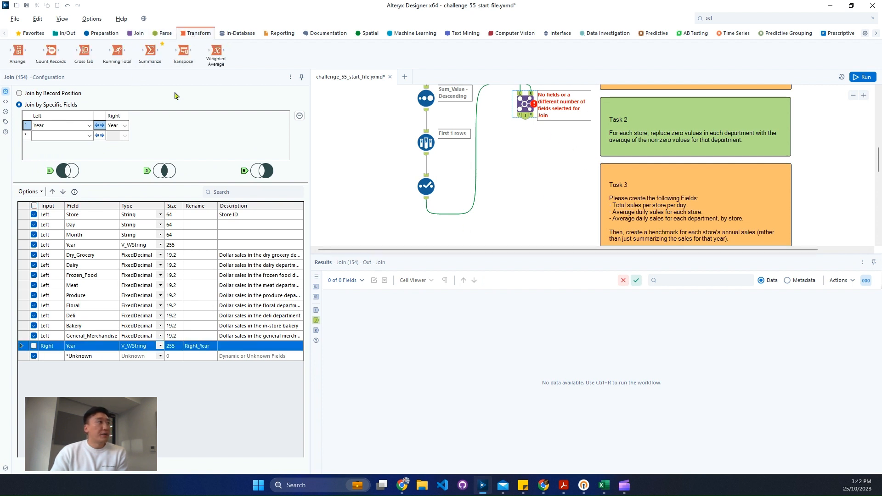
left_click_drag(150, 50, 526, 147)
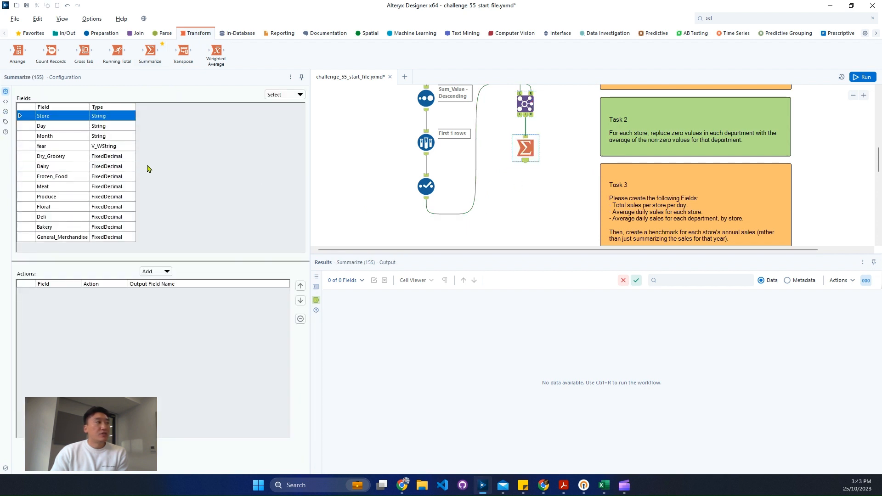
left_click(150, 272)
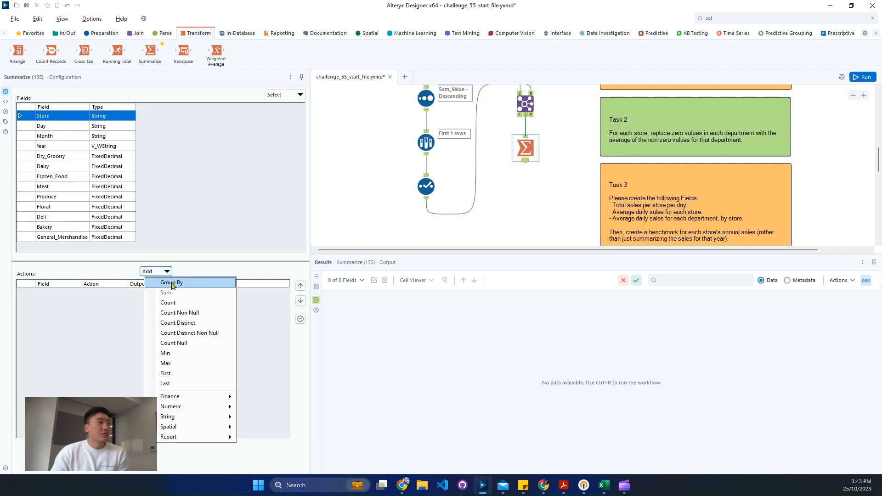
left_click(174, 284)
- Add an Average action for every department field from Dry_Grocery to General_Merchandise in the new Summarize tool
left_click_drag(64, 131, 105, 245)
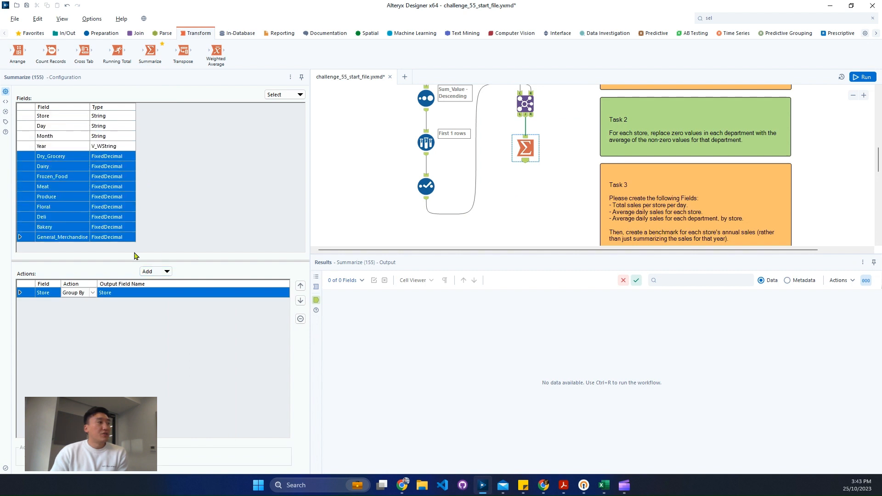
left_click(167, 271)
mouse_move(207, 407)
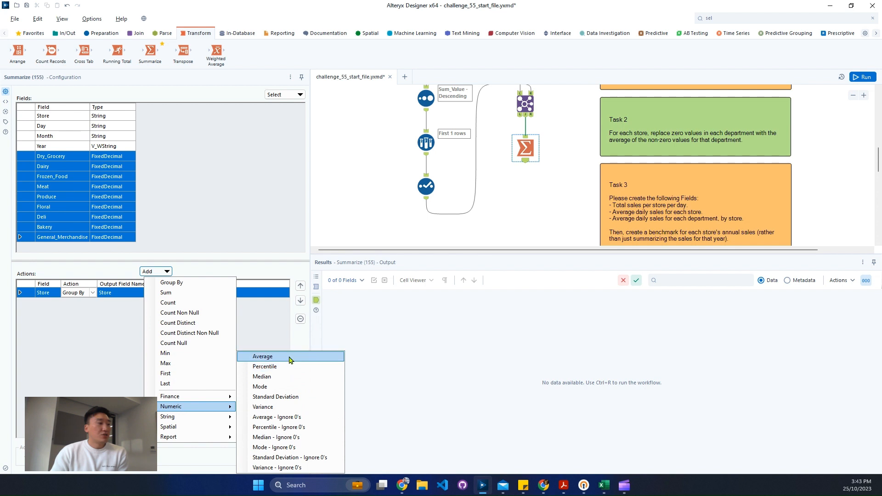
left_click(290, 360)
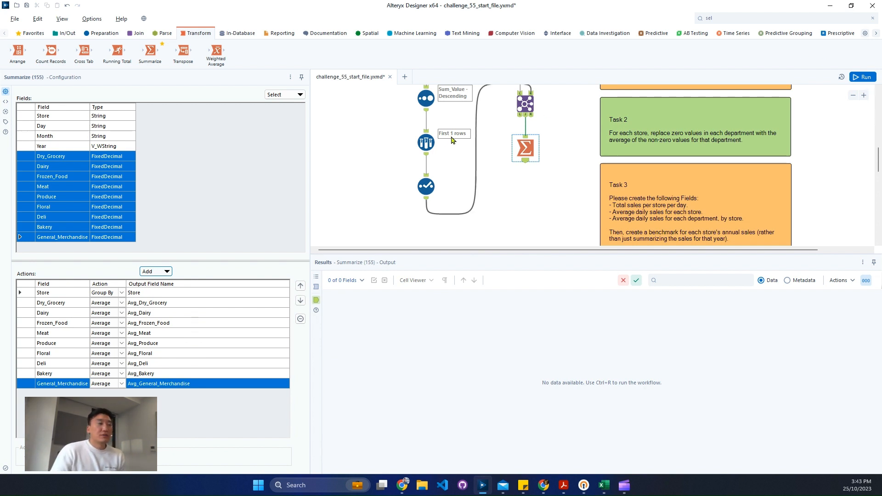
- Examine the Transpose tool's output and input records and search the input data for 0
scroll(448, 146, "up", 2)
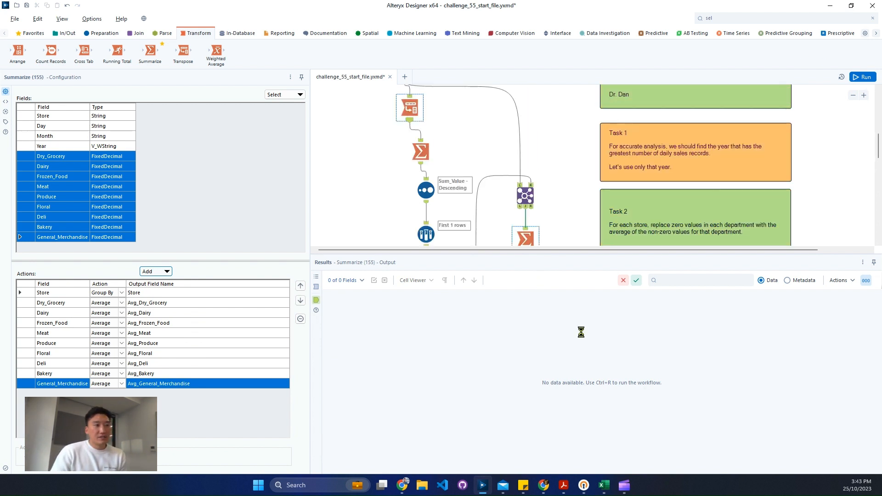
scroll(560, 402, "down", 5)
scroll(565, 385, "up", 5)
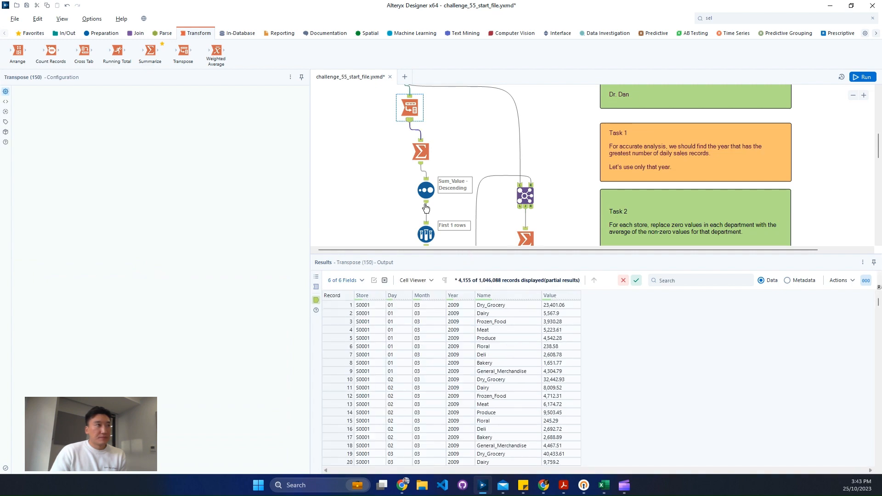
left_click(412, 104)
left_click(410, 97)
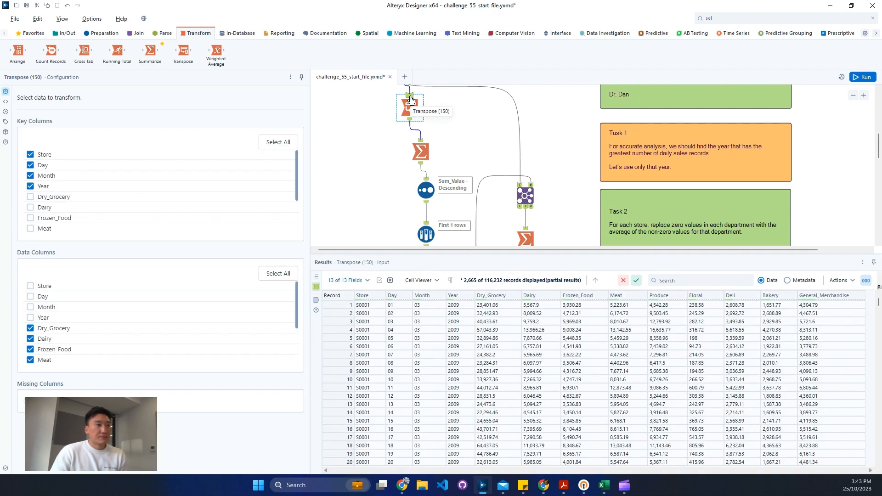
scroll(575, 396, "down", 9)
scroll(575, 396, "down", 11)
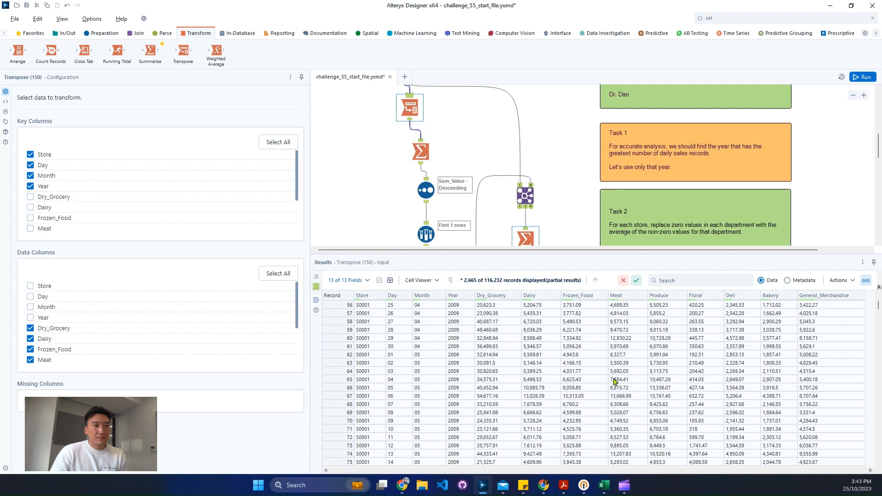
left_click(733, 279)
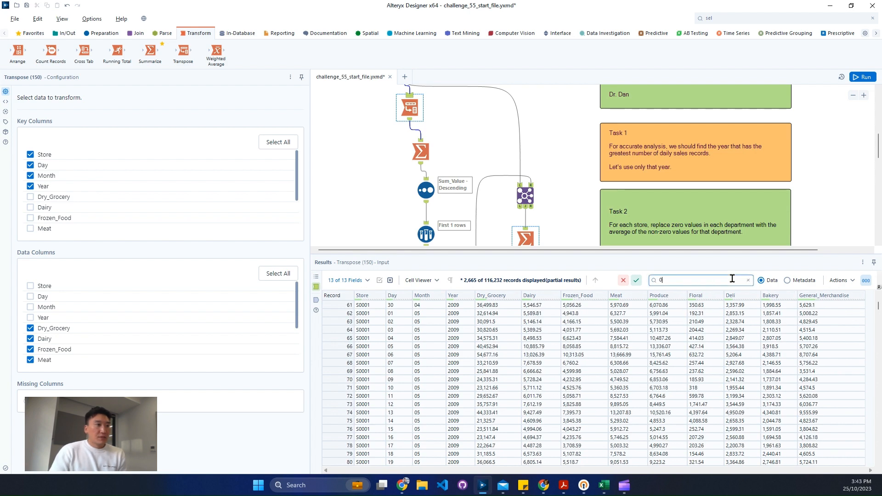
type("0")
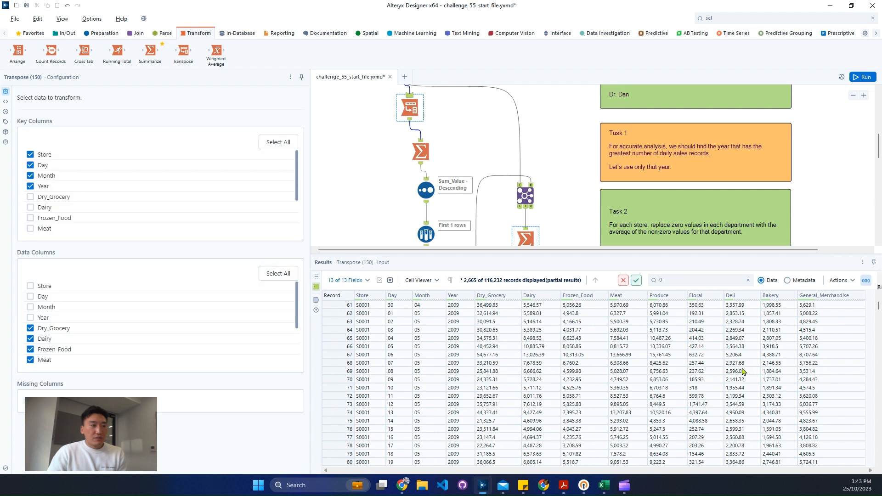
- Add a Filter tool fed by the Summarize tool below Transpose and choose Sum_Value as its basic filter column
left_click(421, 146)
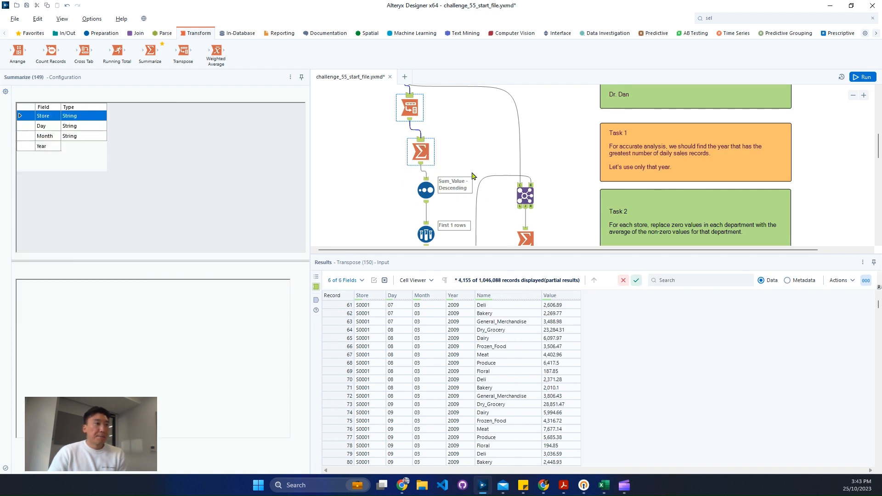
left_click(727, 17)
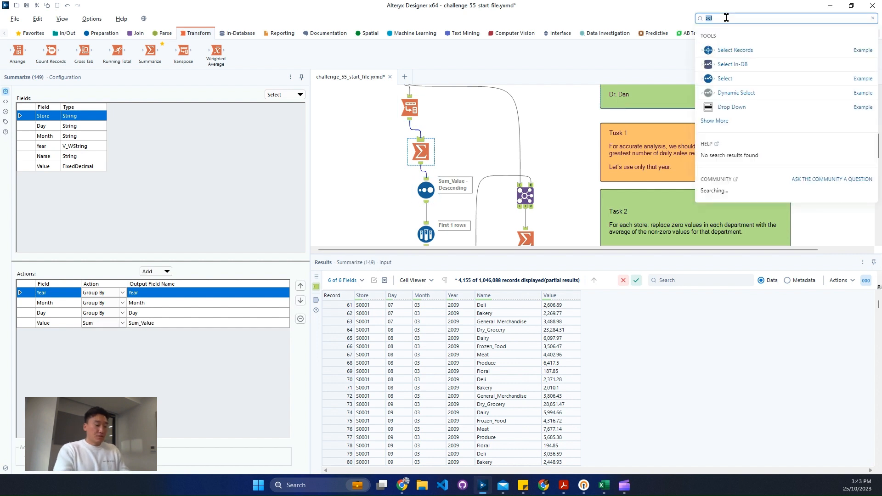
type("fil")
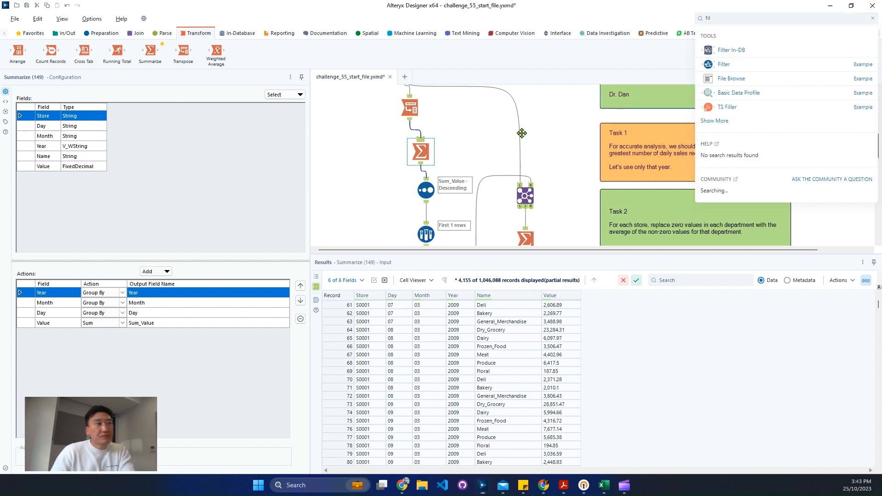
left_click(488, 148)
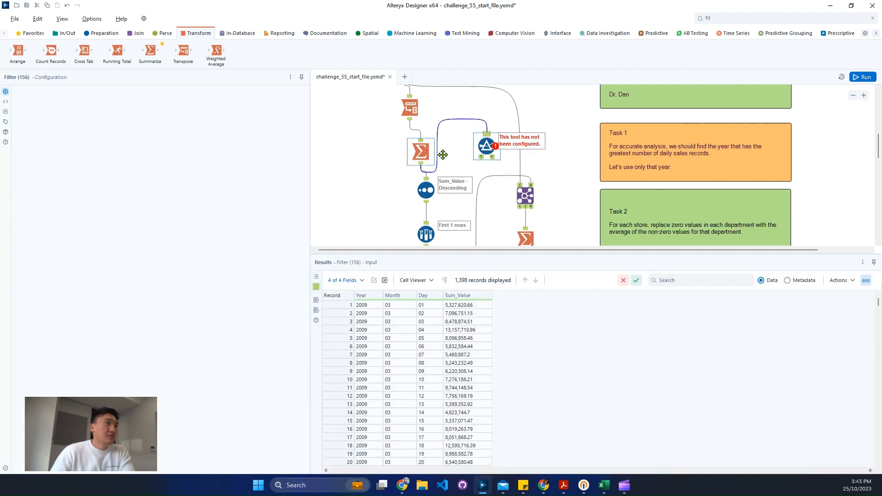
left_click(94, 128)
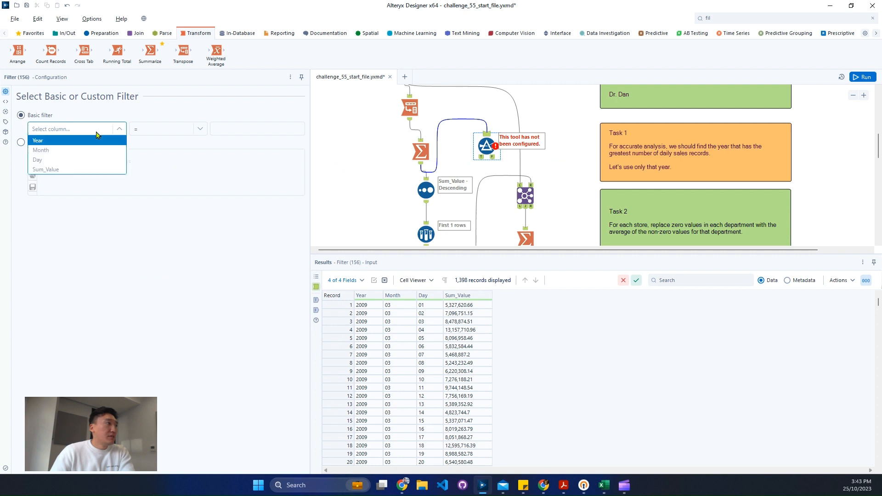
left_click(73, 170)
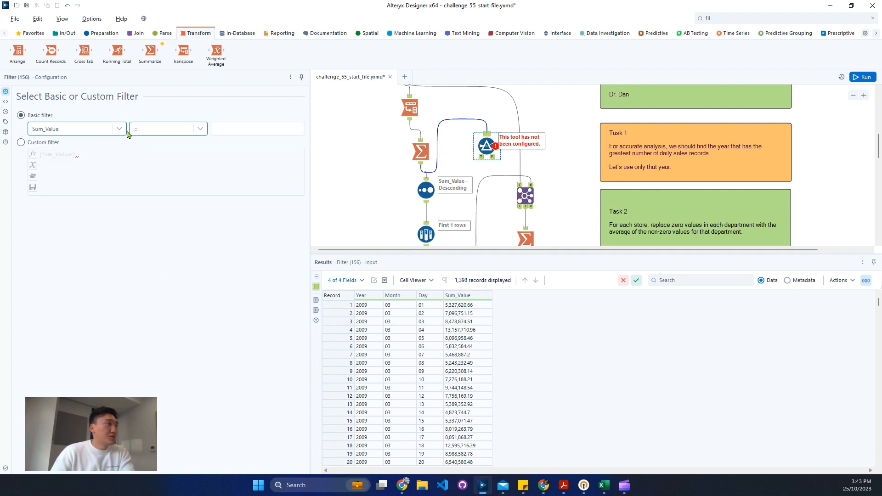
- Delete the connection between the Summarize and Filter tools and connect the Transpose tool's output to the Filter instead
left_click(459, 136)
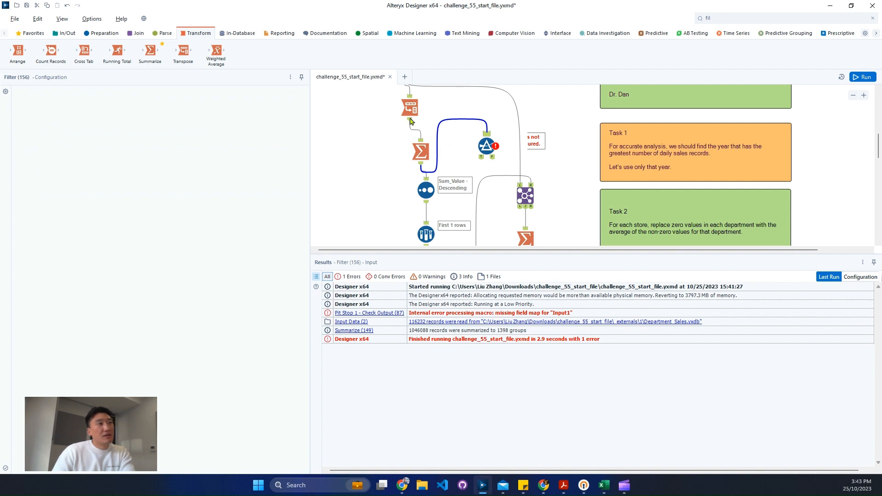
key("Delete")
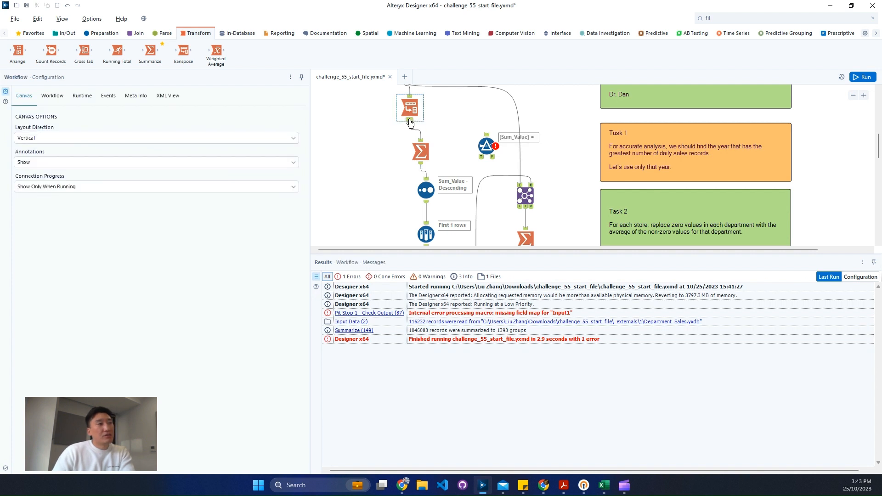
left_click_drag(489, 141, 488, 138)
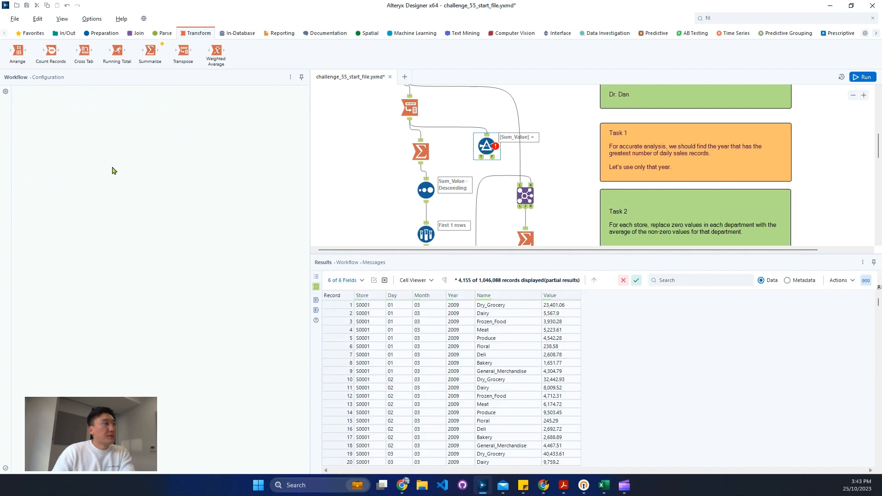
- Set the basic filter condition to Value = 0 and run the workflow
left_click(82, 135)
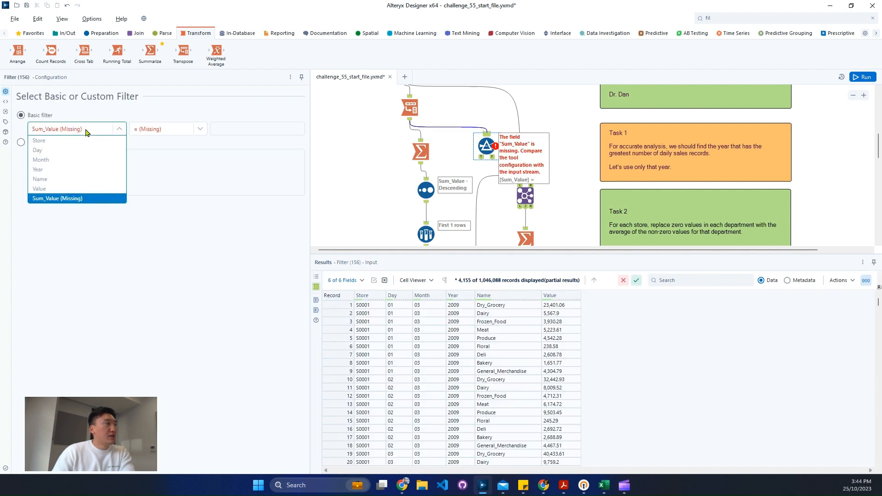
left_click(64, 190)
left_click(239, 128)
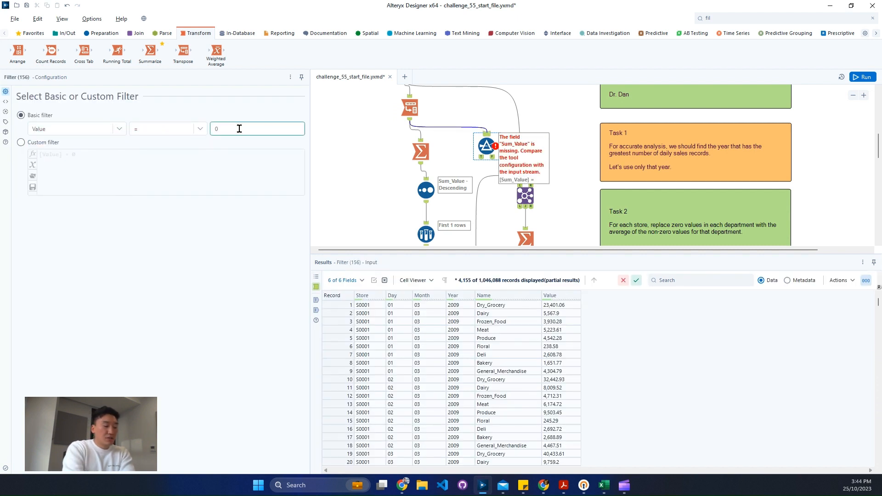
type("0")
key("Return")
key("ctrl+r")
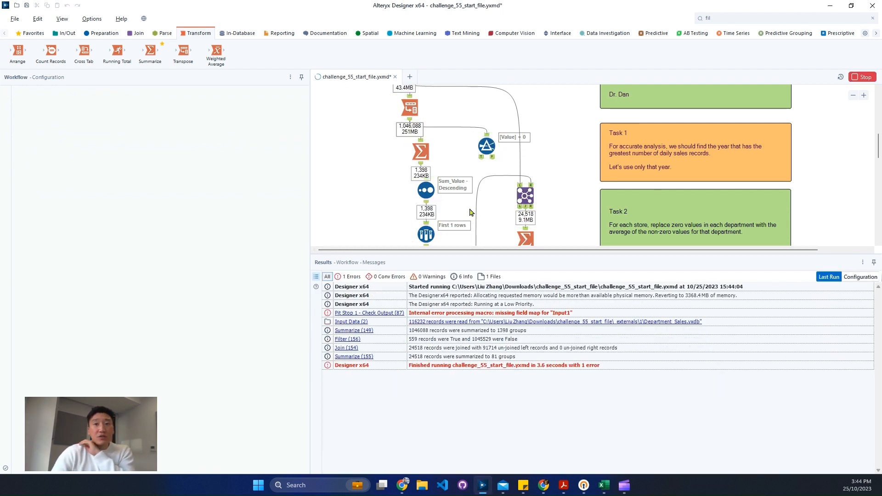
- Examine the zero-value records in the Filter tool's True output
left_click(482, 158)
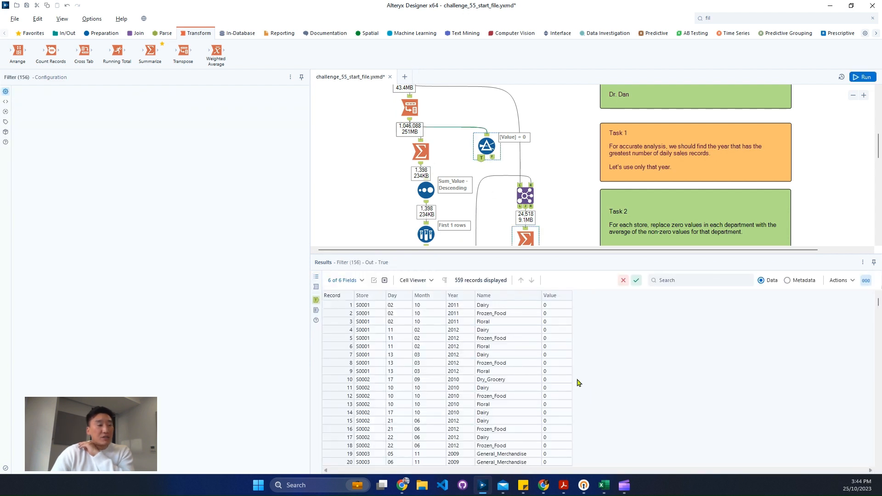
scroll(558, 351, "down", 15)
scroll(559, 352, "down", 9)
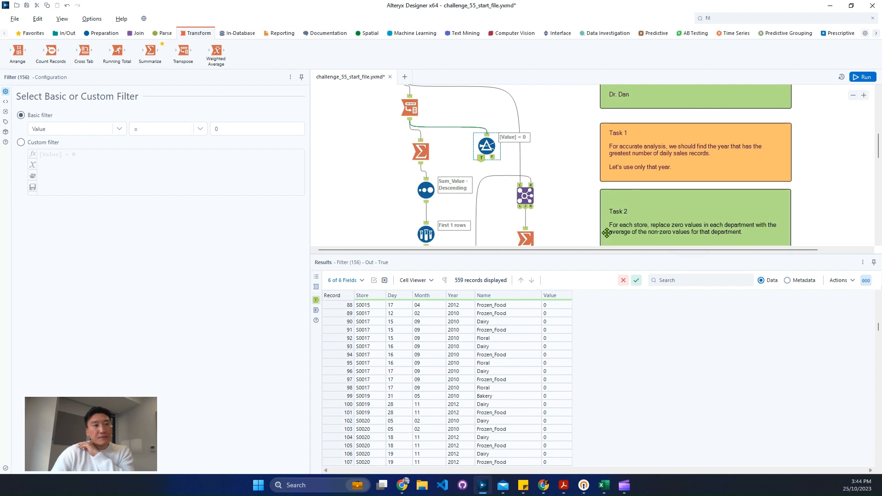
- Remove all the department Average actions from the Summarize tool after the Join, keeping only the Store grouping
left_click(526, 238)
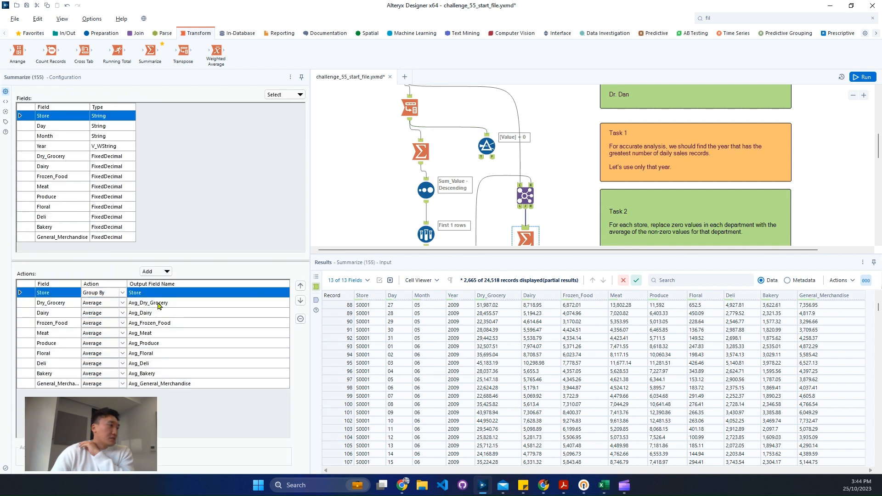
left_click_drag(159, 305, 161, 384)
left_click(300, 318)
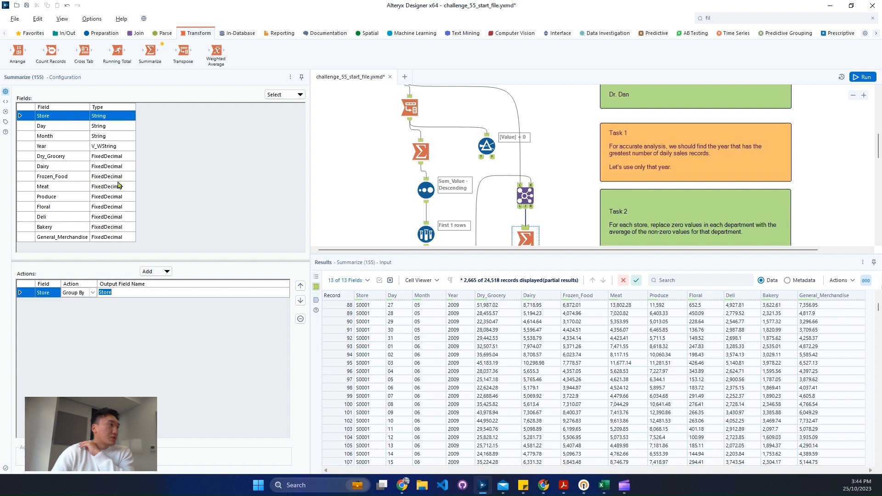
- Add an Average - Ignore 0's action for all fields from Dry_Grocery to General_Merchandise, run the workflow and open the Summarize output
left_click_drag(104, 156, 106, 197)
left_click(128, 157)
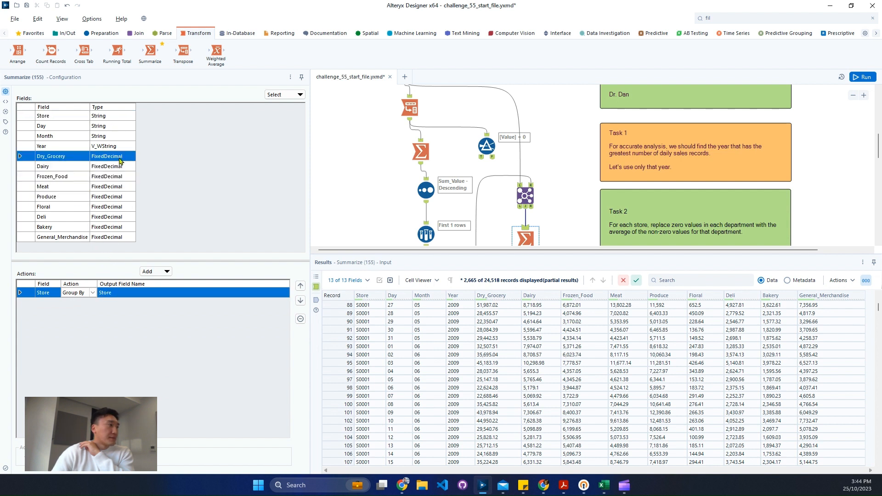
left_click_drag(120, 161, 113, 245)
left_click(166, 272)
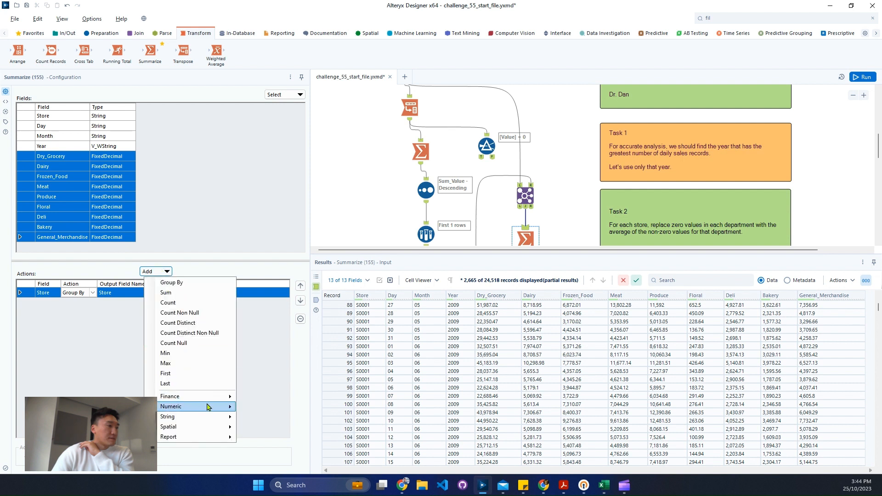
mouse_move(213, 400)
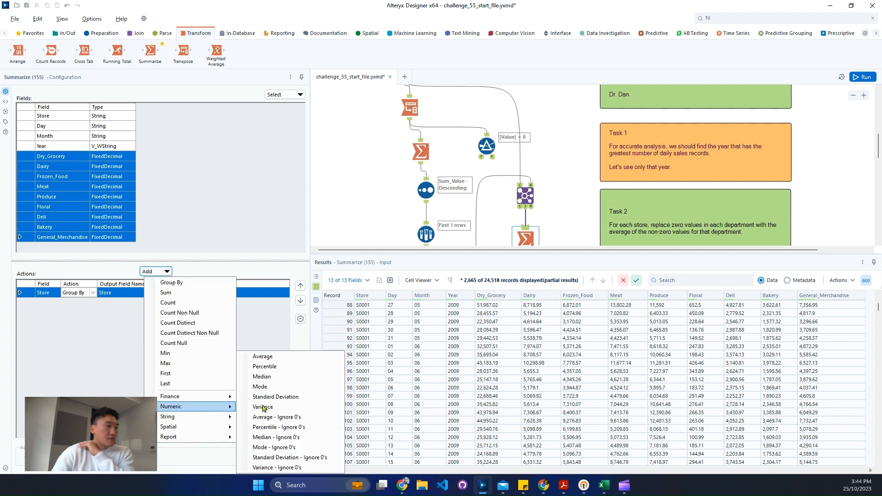
left_click(303, 421)
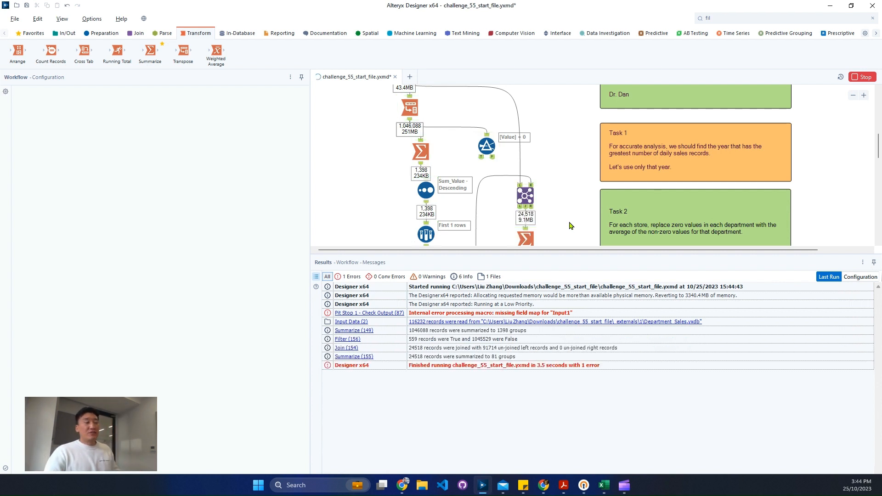
scroll(543, 193, "down", 2)
left_click(521, 158)
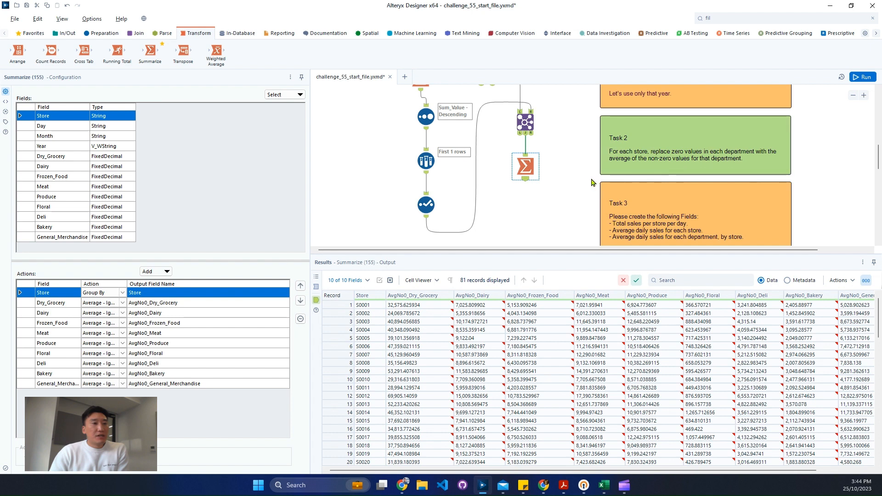
- Delete the Summarize tool that follows the Join
scroll(555, 193, "up", 2)
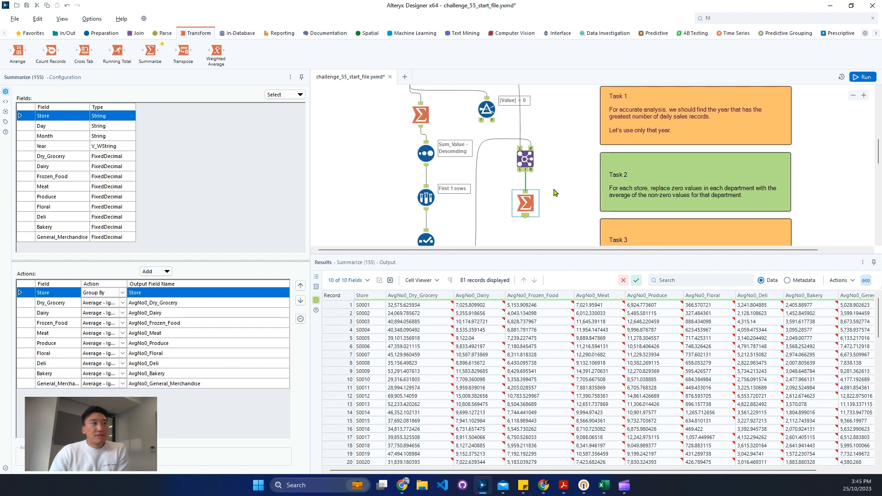
left_click_drag(525, 207, 525, 236)
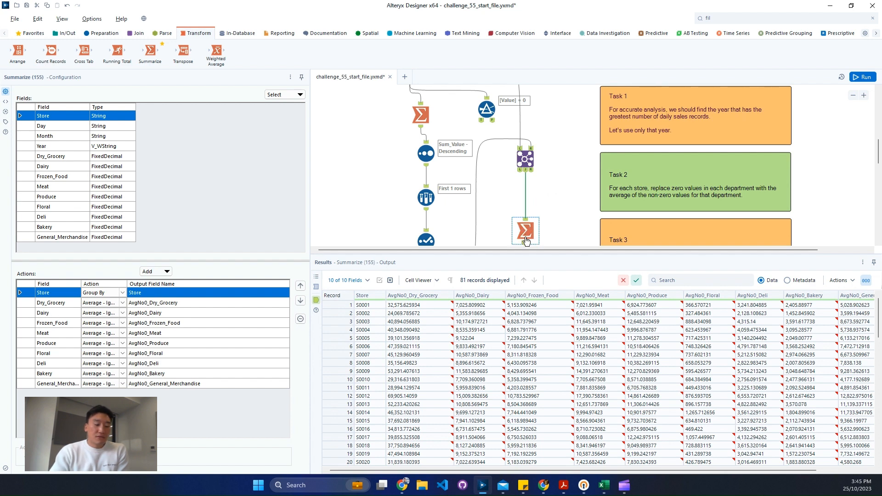
left_click(527, 240)
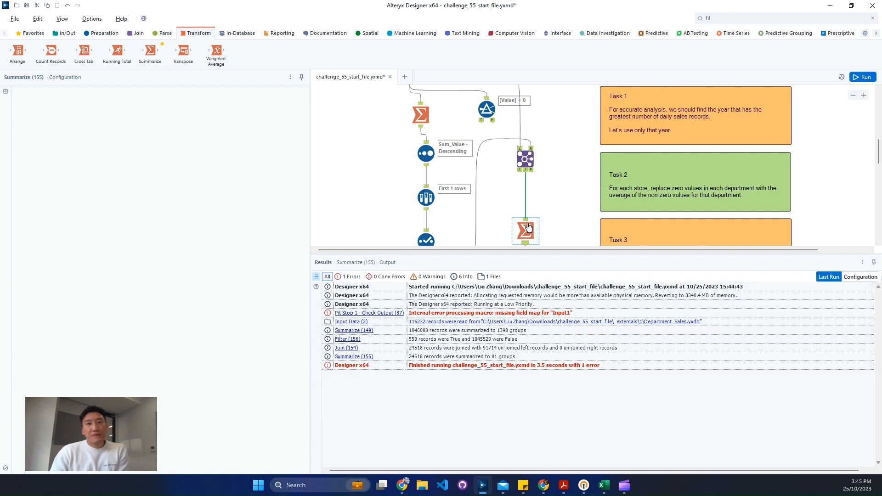
left_click(576, 207)
key("Delete")
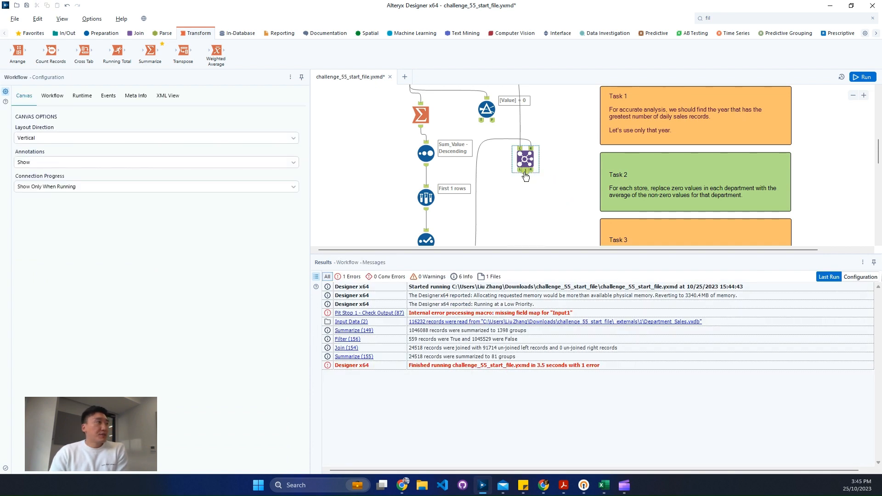
- Rewire the Join's left input so it is fed by the Transpose output instead of the original input data
scroll(526, 176, "up", 2)
left_click(416, 134)
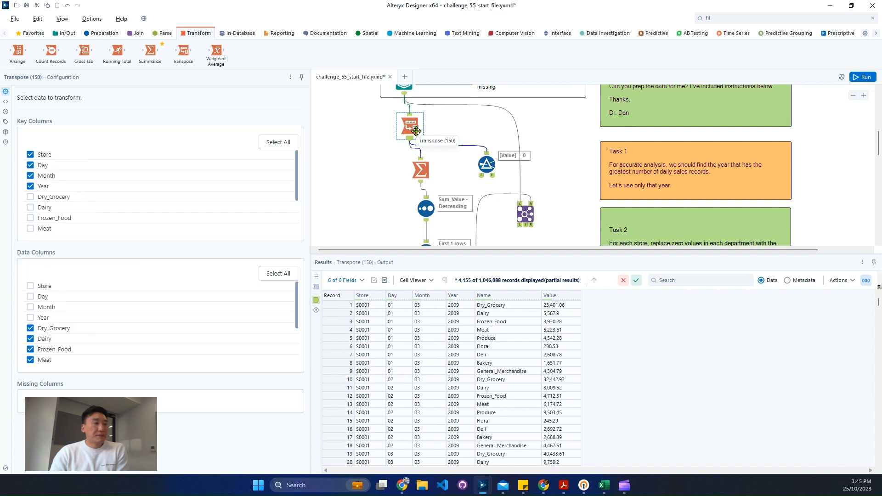
scroll(458, 160, "down", 1)
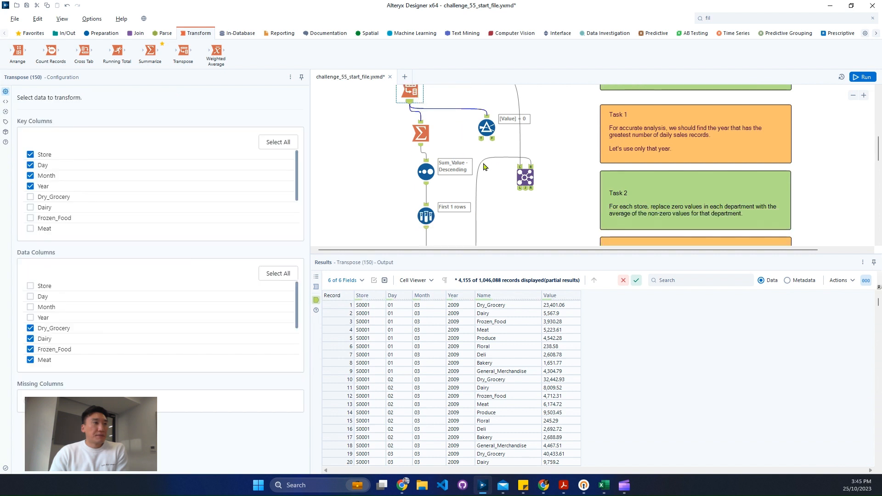
left_click_drag(509, 137, 532, 131)
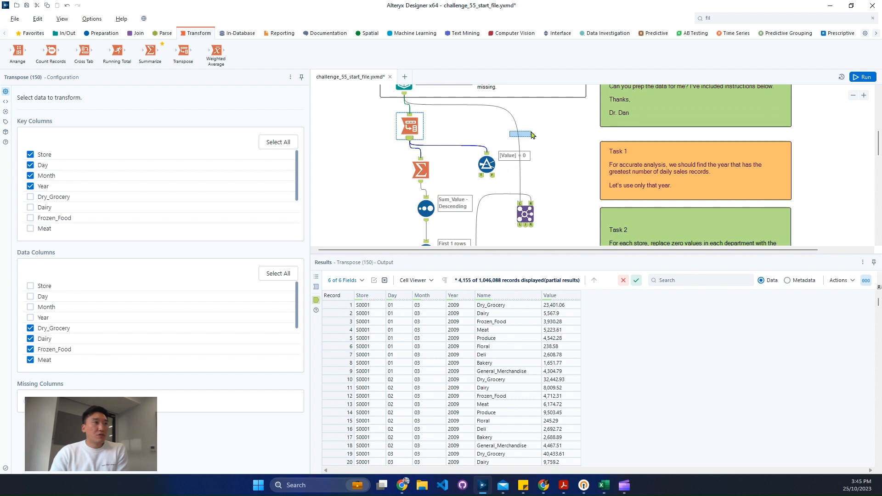
left_click(411, 142)
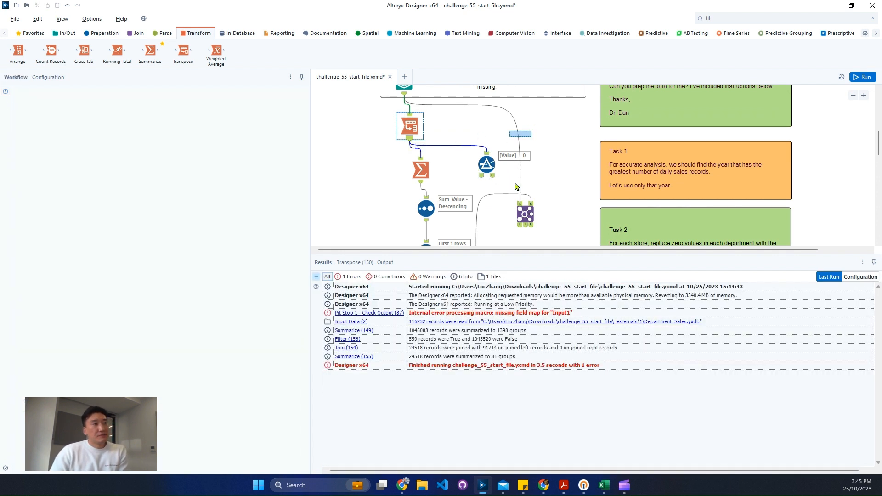
left_click_drag(518, 187, 520, 203)
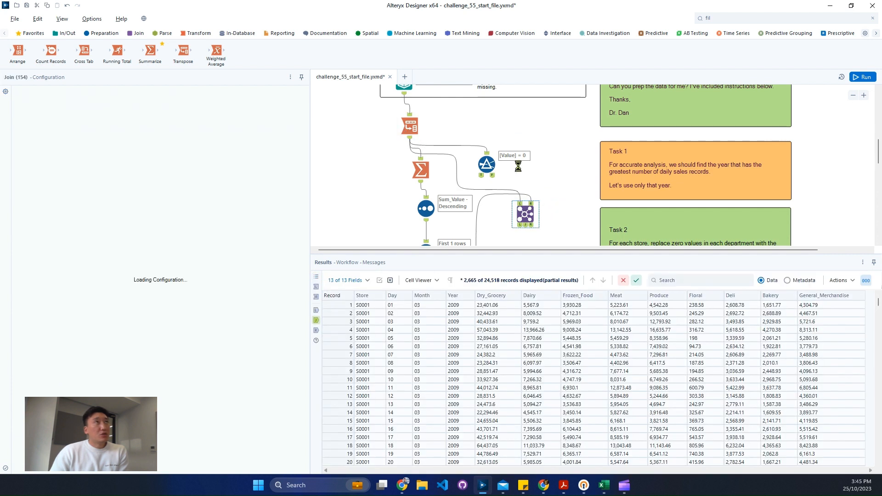
- Add a new Summarize tool to the Join's J output and group it by Store and Name
scroll(501, 163, "down", 2)
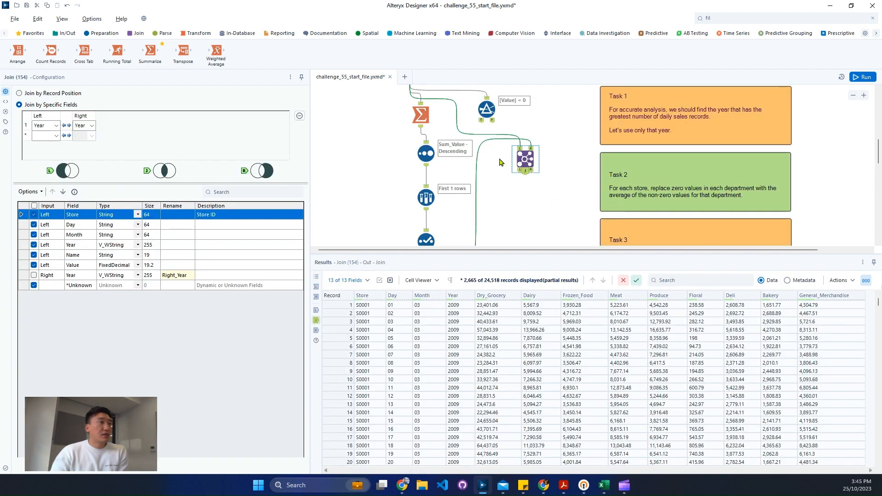
left_click_drag(150, 55, 526, 211)
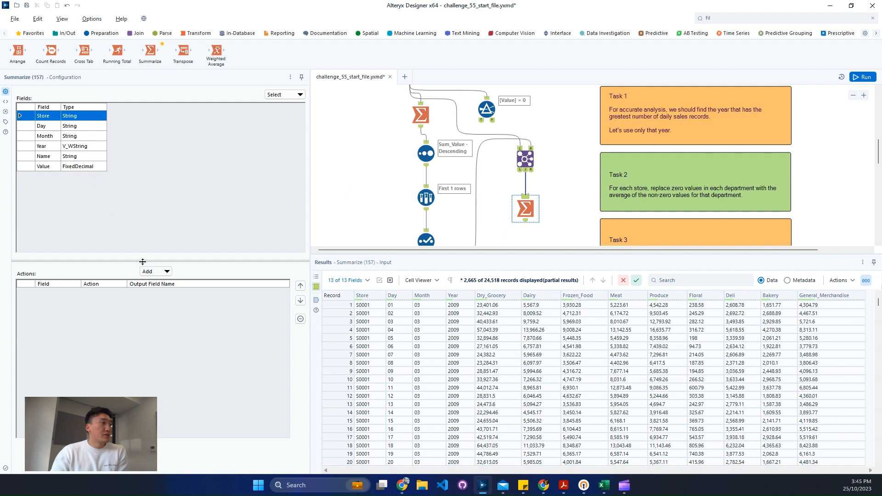
left_click(156, 271)
left_click(174, 281)
left_click(80, 168)
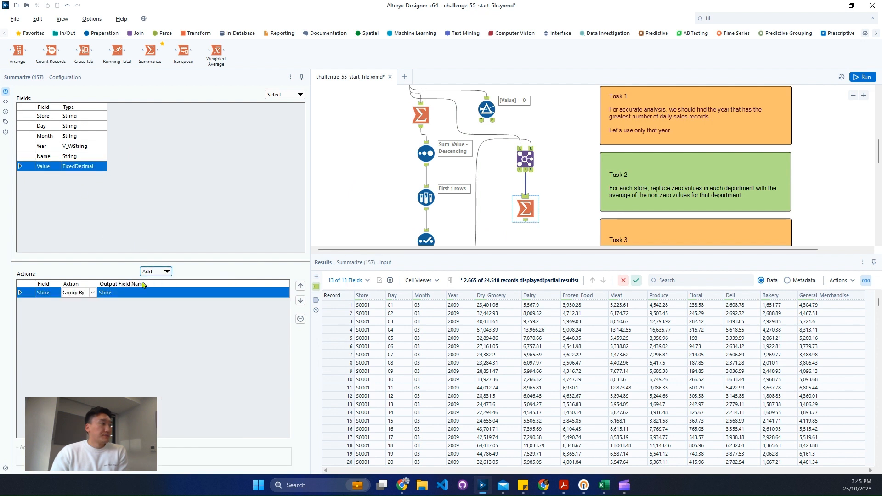
left_click(152, 271)
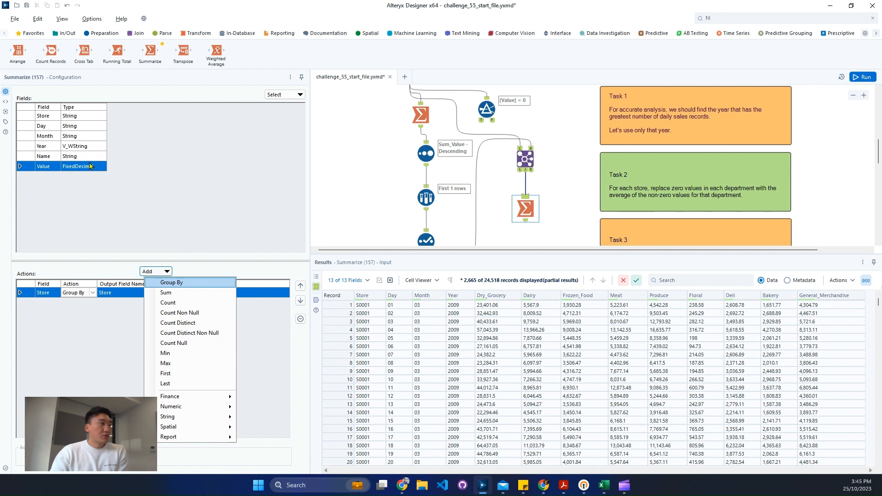
left_click_drag(89, 162, 89, 159)
left_click(88, 167, "ctrl")
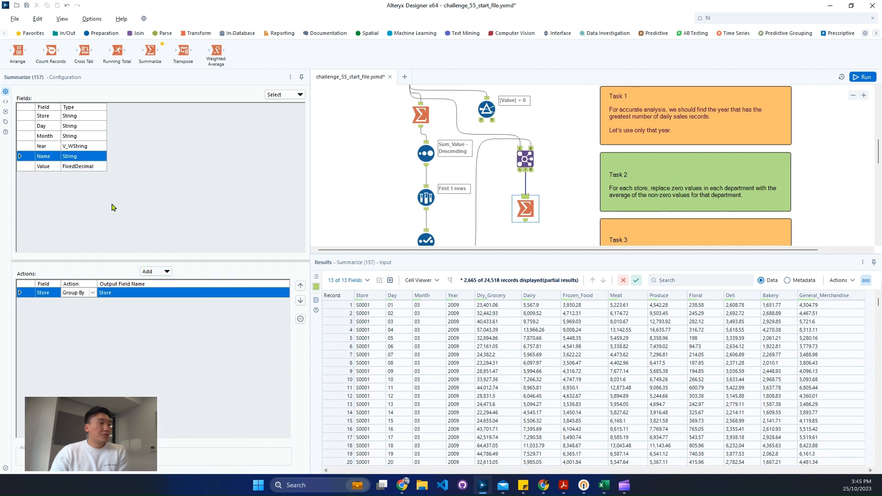
left_click(162, 272)
left_click(159, 280)
- Add an Average - Ignore 0's action for the Value field in the new Summarize tool and run the workflow
left_click(51, 168)
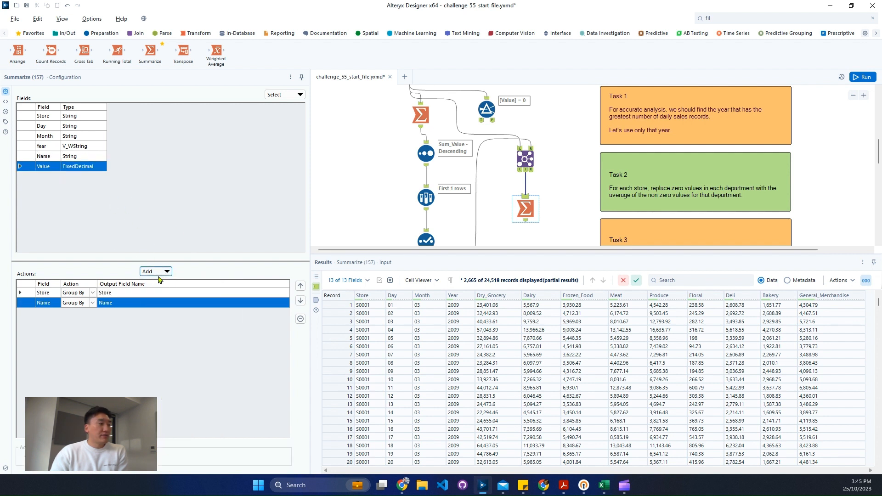
left_click(160, 274)
mouse_move(204, 406)
left_click(289, 418)
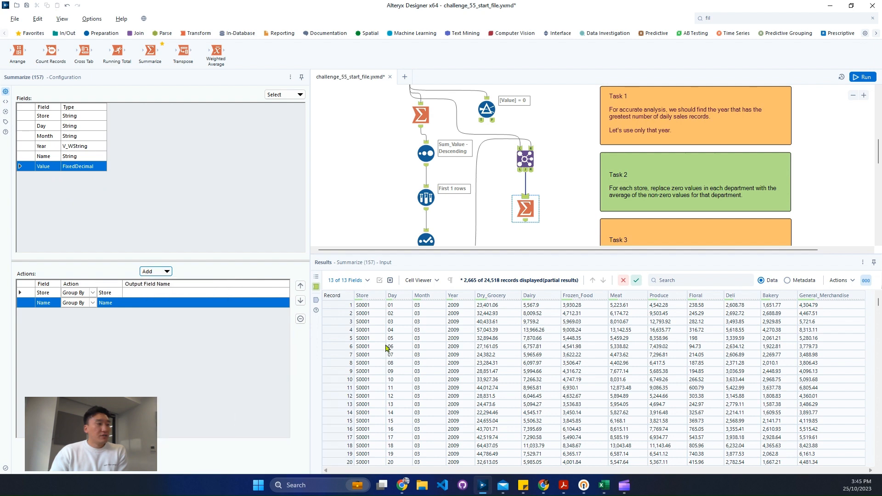
left_click(863, 74)
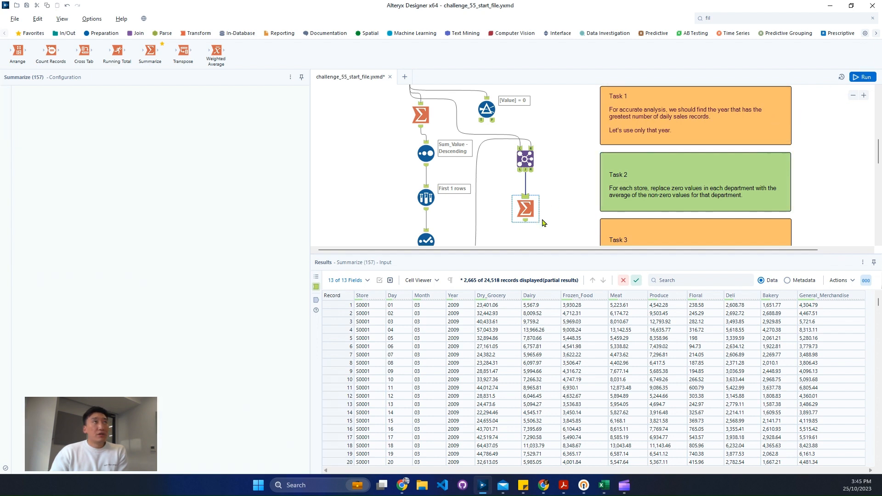
scroll(542, 218, "down", 2)
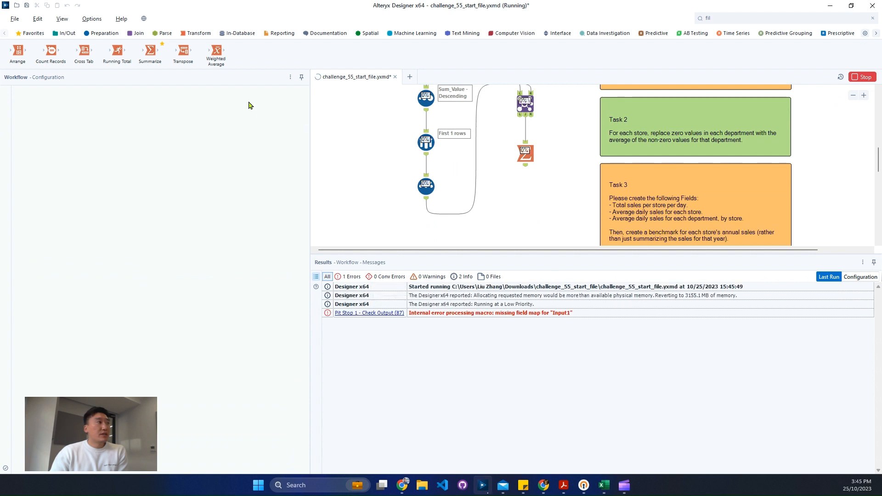
- Add a Filter tool below the Join, fed directly by its J output, and move the Summarize tool aside as a parallel branch
left_click(136, 34)
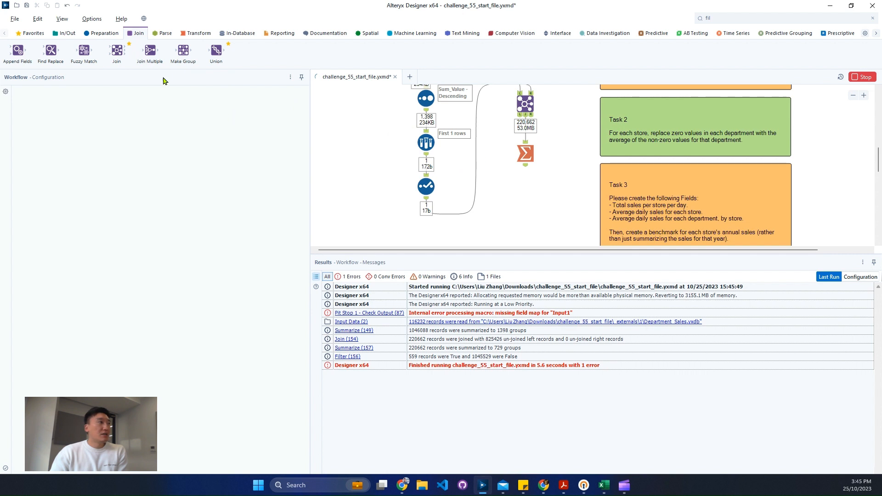
left_click(743, 17)
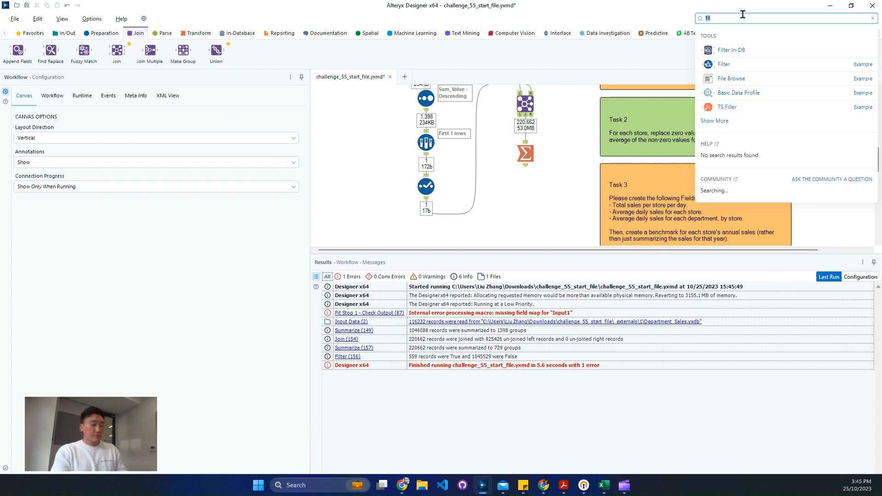
key("BackSpace")
type("l")
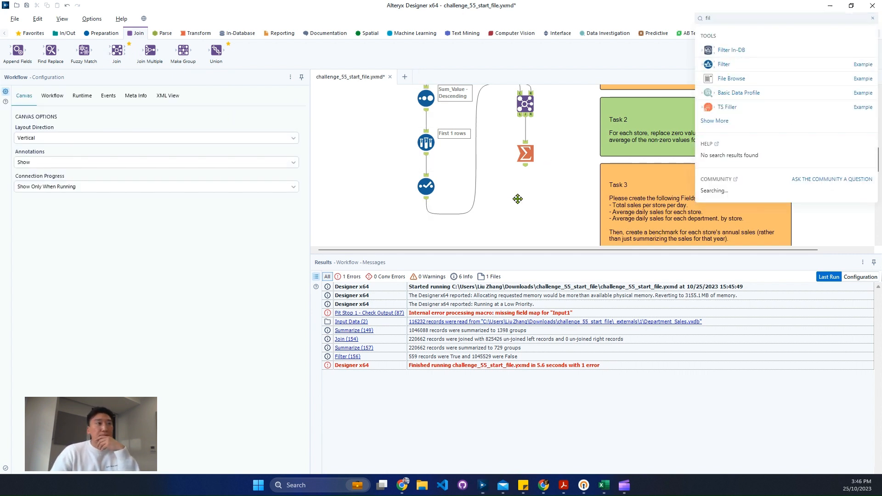
left_click_drag(539, 185, 527, 202)
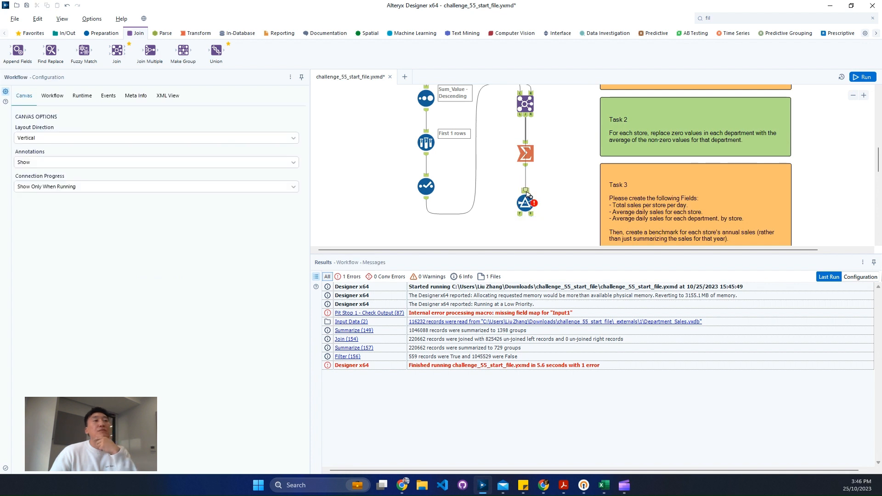
left_click_drag(528, 154, 556, 159)
left_click_drag(516, 201, 510, 201)
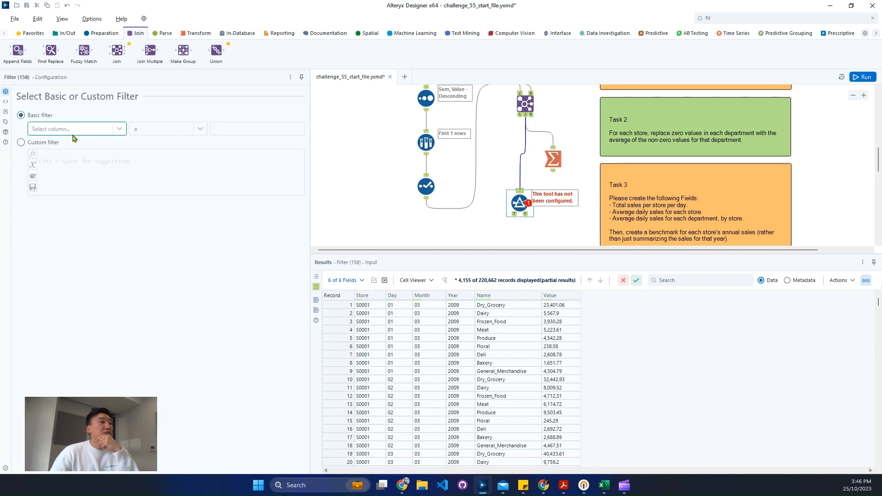
- Set the new Filter tool's basic filter condition to Value != 0
left_click(83, 128)
left_click(73, 189)
left_click(228, 127)
type("0")
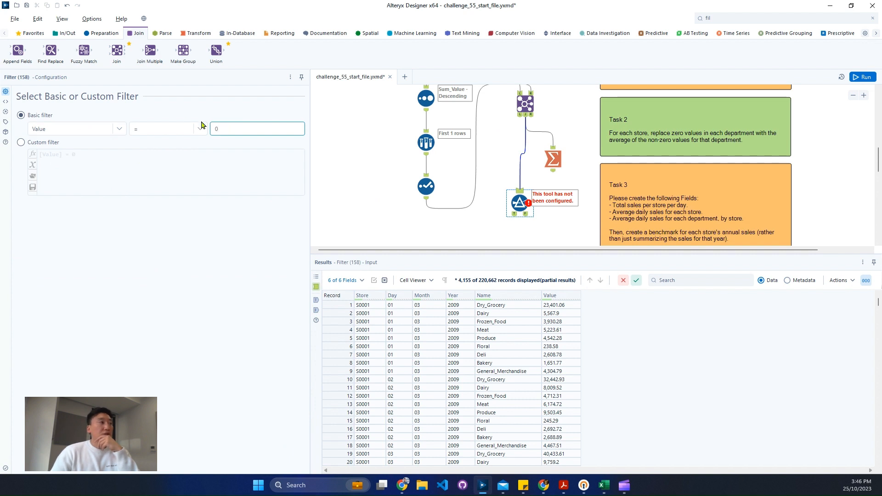
left_click(176, 129)
left_click(160, 152)
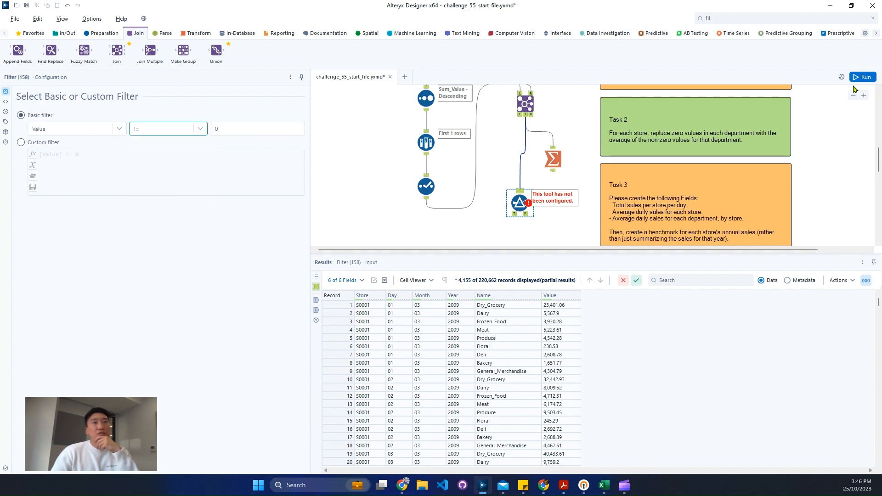
- Add a Join tool with the Filter's False output as left input and the Summarize output as right input
scroll(543, 229, "down", 1)
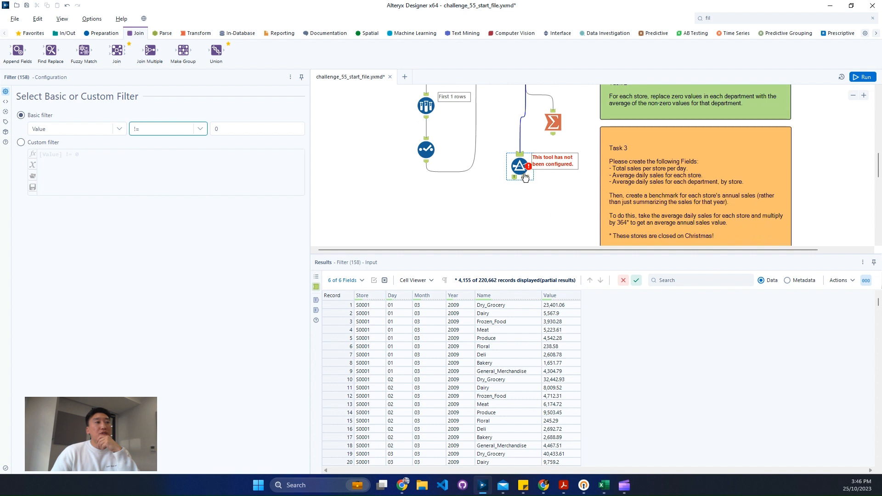
left_click(526, 179)
left_click(526, 179)
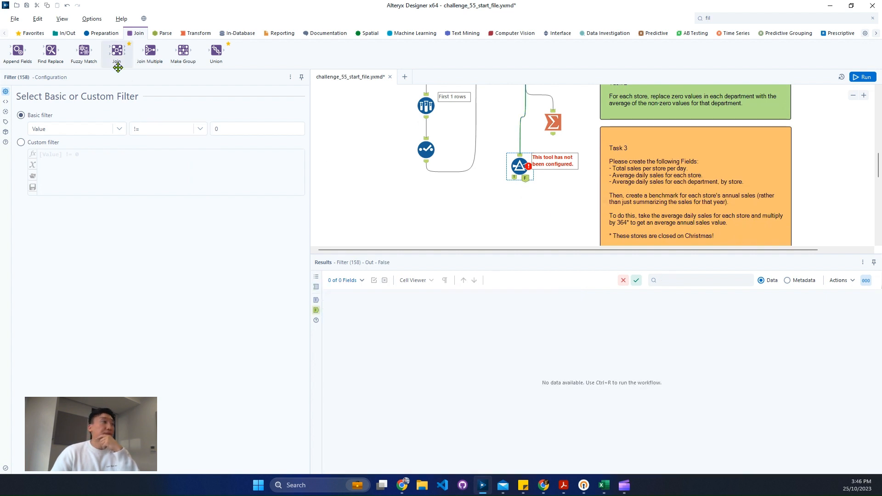
left_click_drag(116, 50, 539, 221)
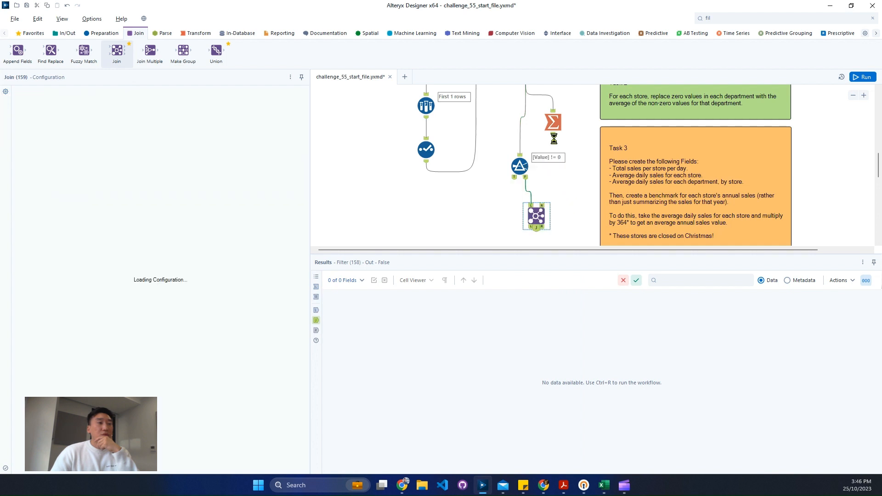
left_click_drag(554, 134, 542, 204)
key("ctrl+r")
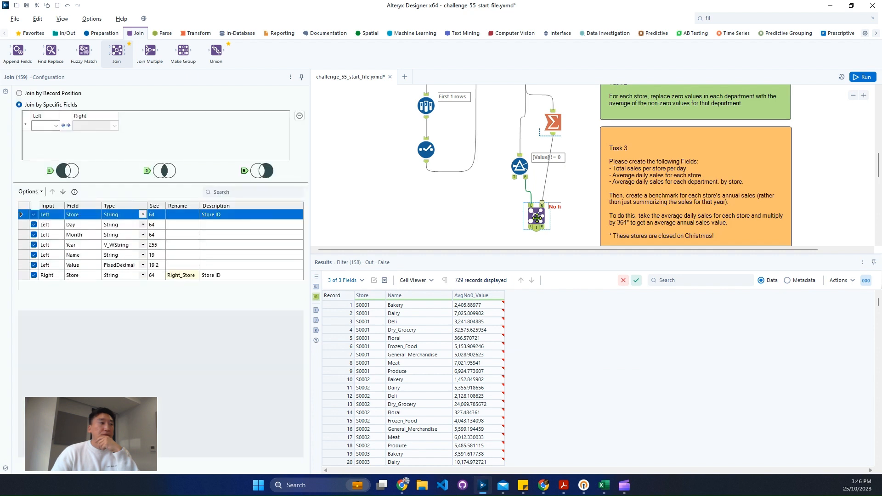
- Join the zero-value records to the averages on Store and Name, and exclude the right-hand Store and Name fields from the output
left_click(55, 126)
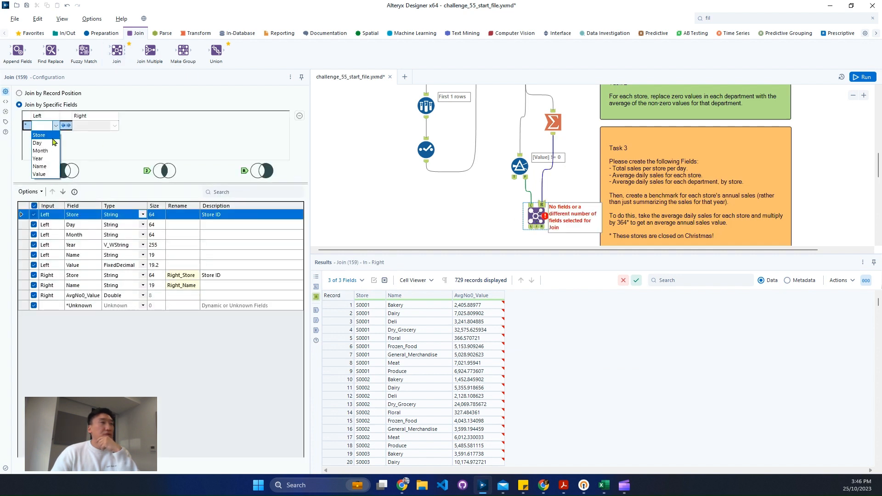
left_click(52, 137)
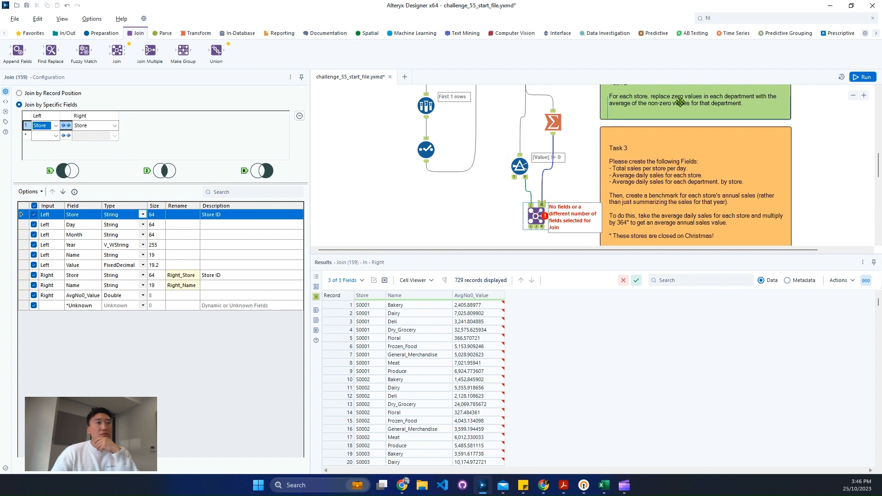
scroll(649, 113, "up", 1)
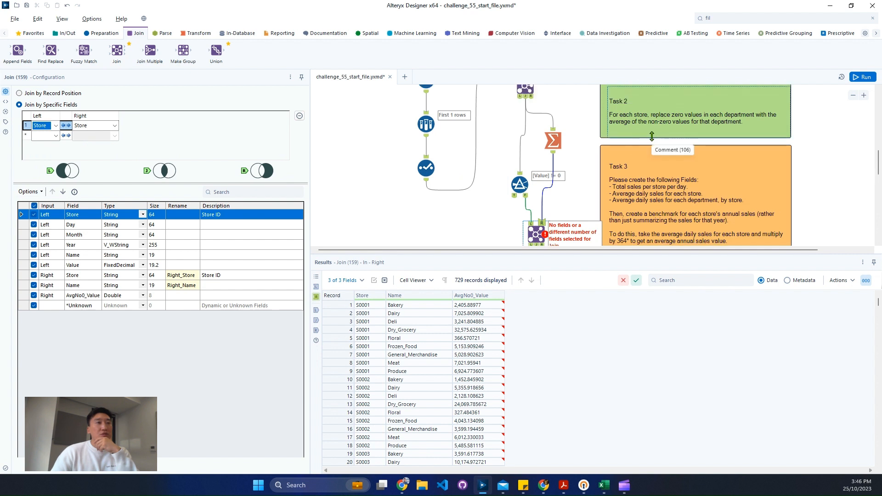
left_click(53, 136)
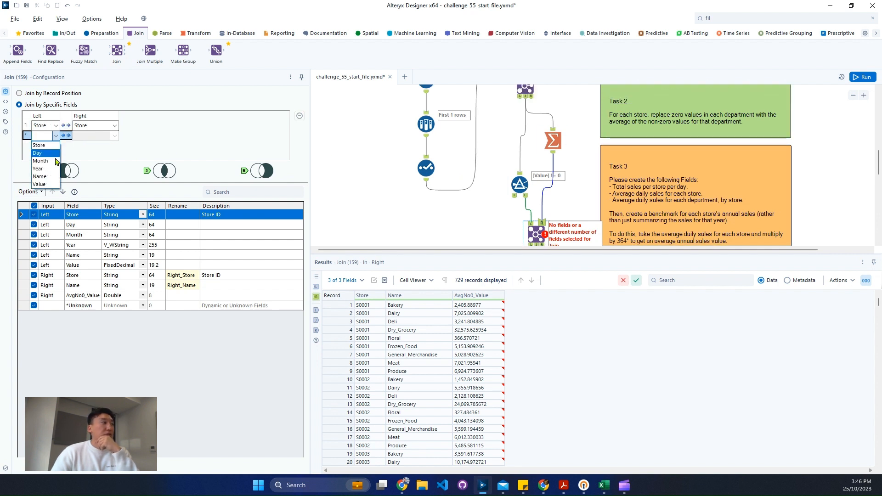
left_click(45, 179)
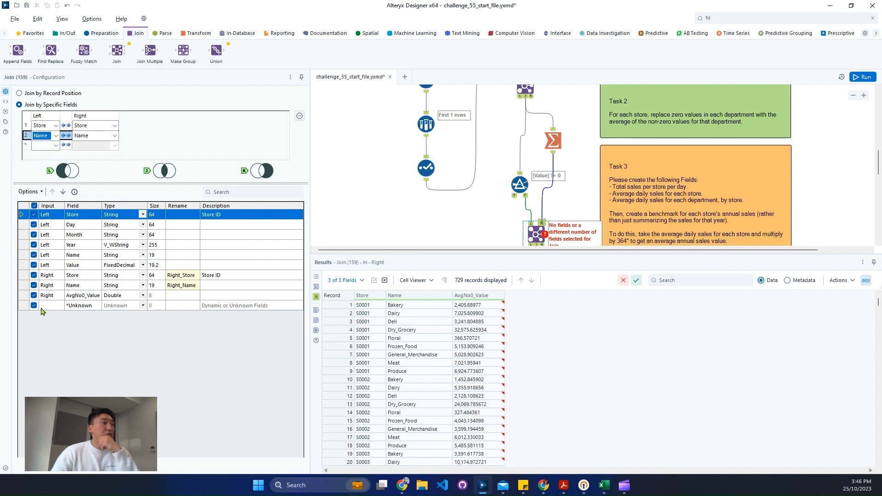
left_click(33, 275)
left_click(33, 285)
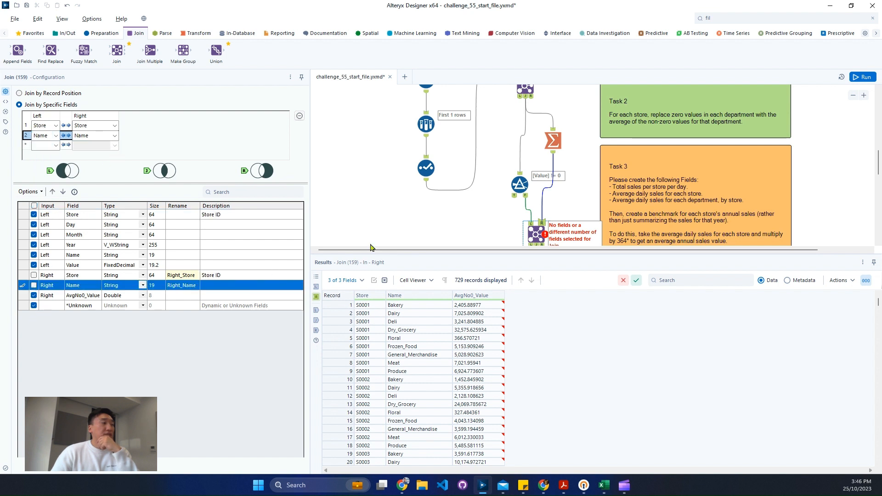
- Move the AvgNo0_Value field directly above the left Value field in the Join's output field list
scroll(421, 214, "down", 1)
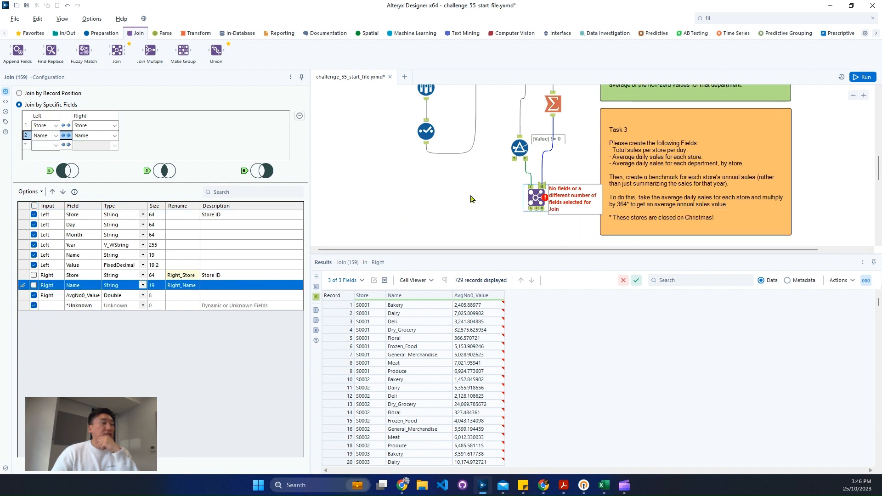
left_click(780, 19)
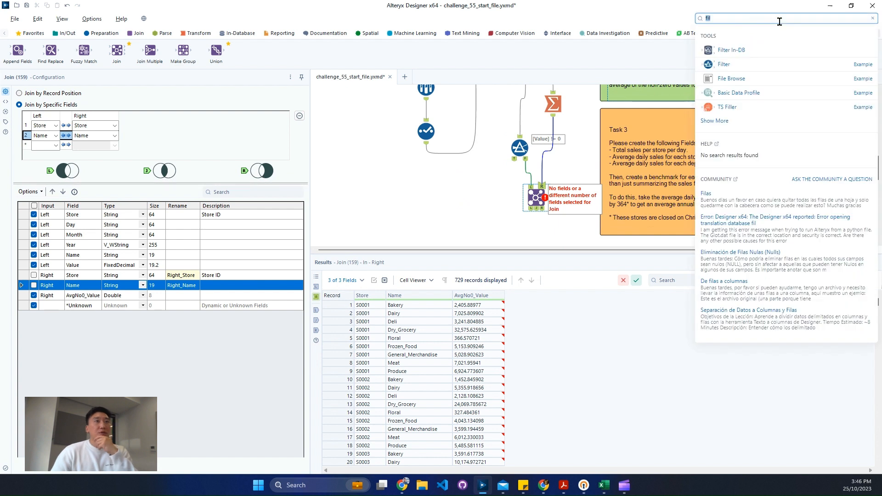
left_click(85, 296)
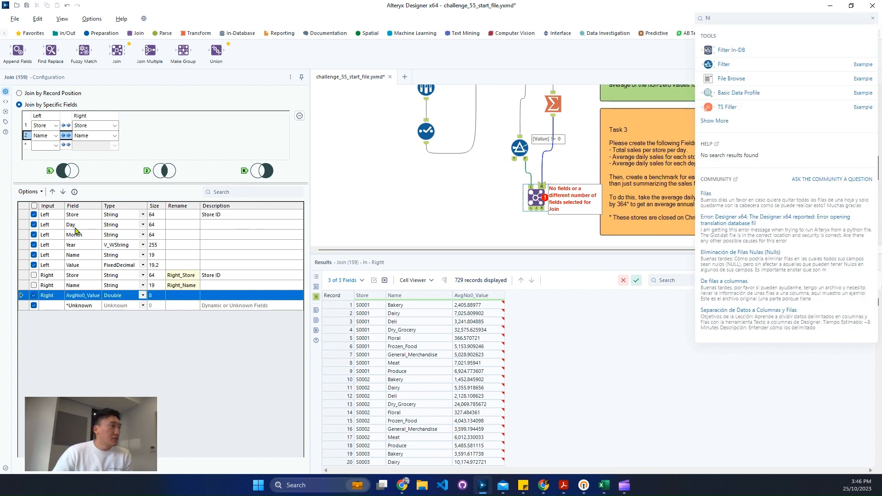
left_click(53, 192)
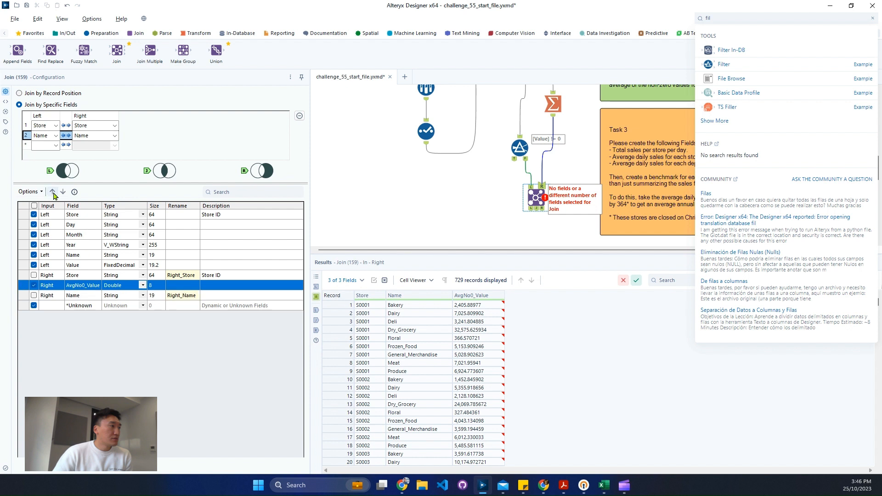
left_click(53, 192)
left_click(53, 192)
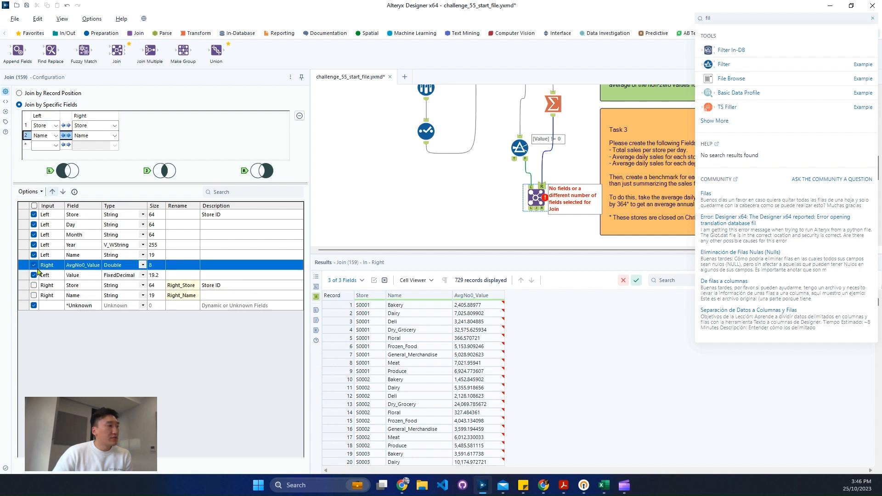
- Deselect both AvgNo0_Value and the left Value field in the Join output, and rename AvgNo0_Value to Value
left_click(188, 276)
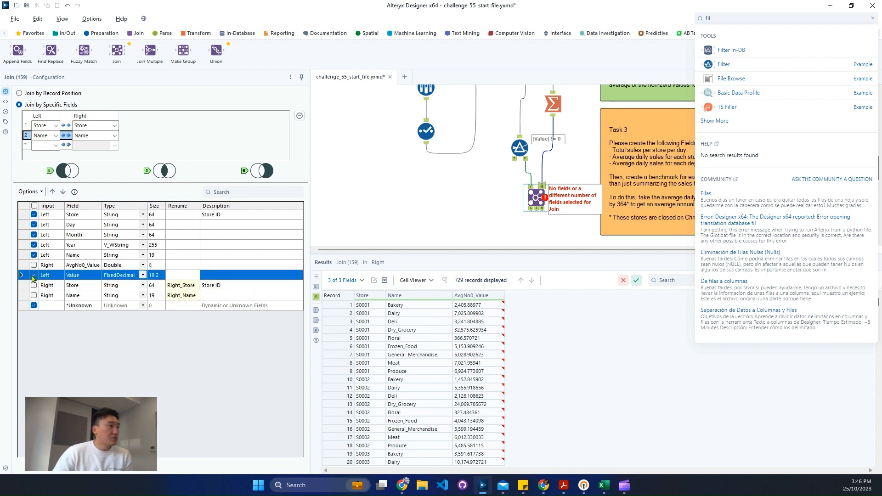
left_click(33, 277)
left_click(179, 263)
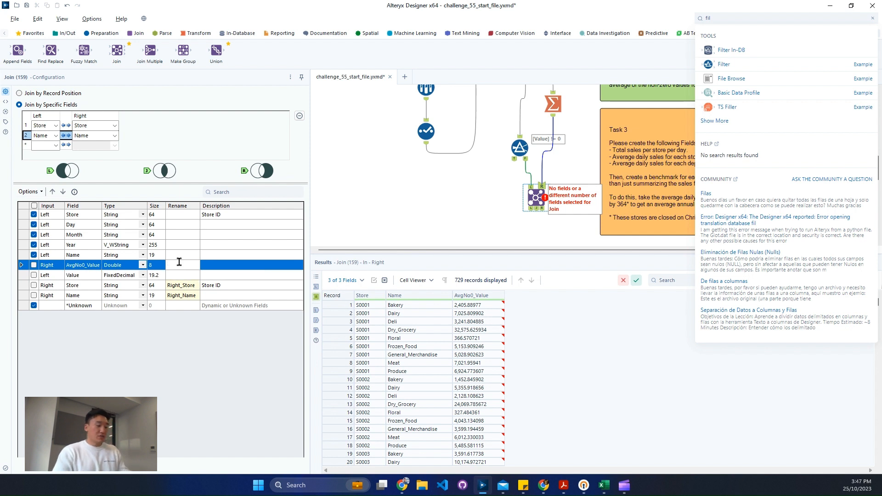
left_click(179, 263)
type("Value")
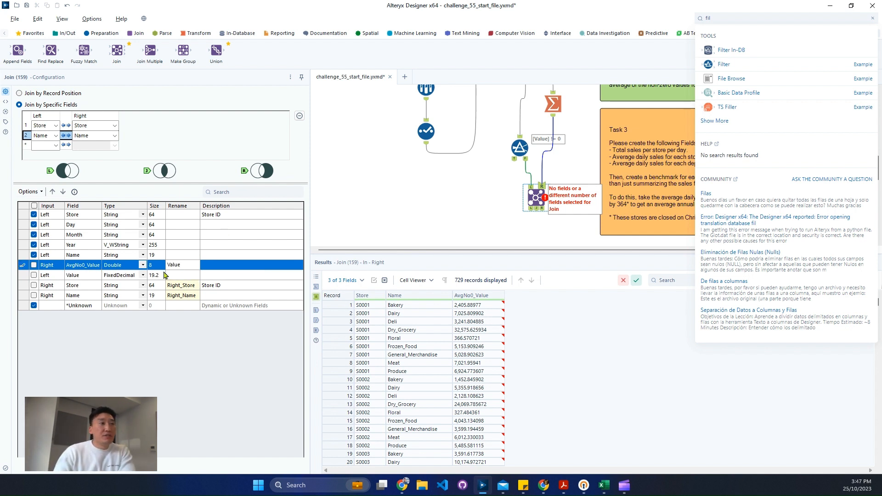
- Add a Union tool below the new Join and also feed it from the Filter's True output
scroll(434, 210, "down", 2)
left_click_drag(224, 65, 525, 195)
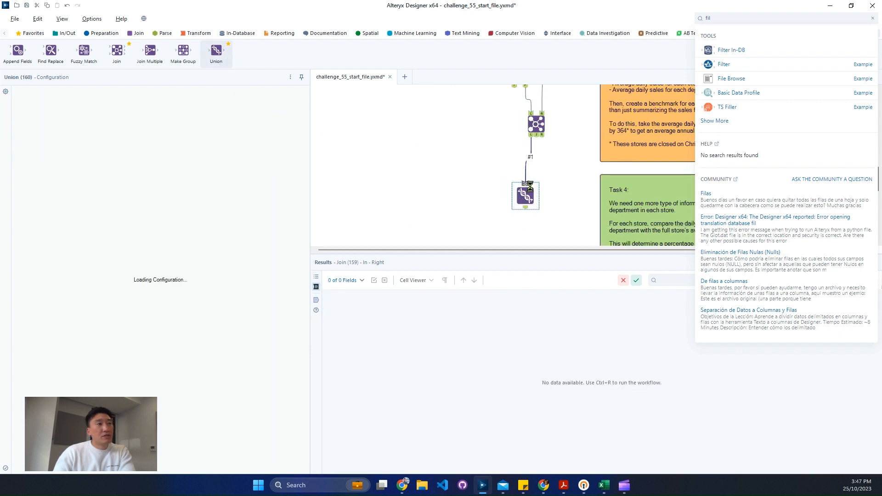
scroll(509, 172, "up", 1)
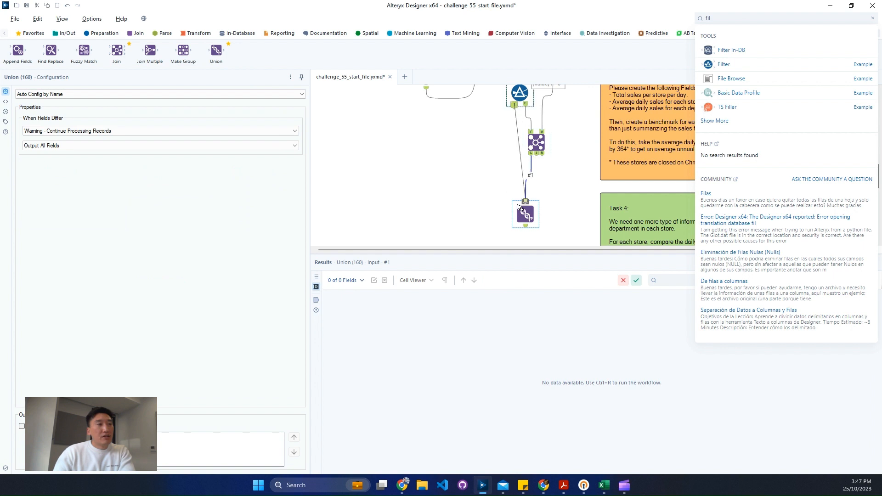
- Replace the connection from the Join's L output to the Union with one from its J output, and clear the tool search
left_click(531, 168)
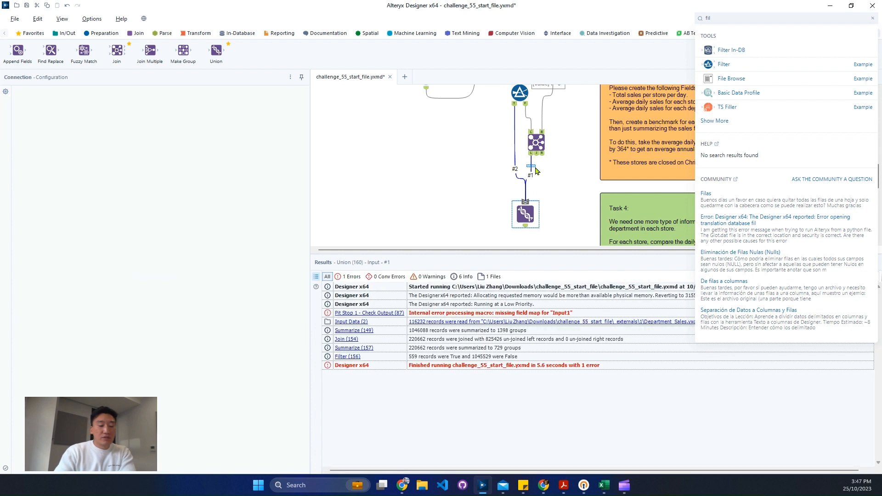
left_click(532, 167)
left_click(534, 156)
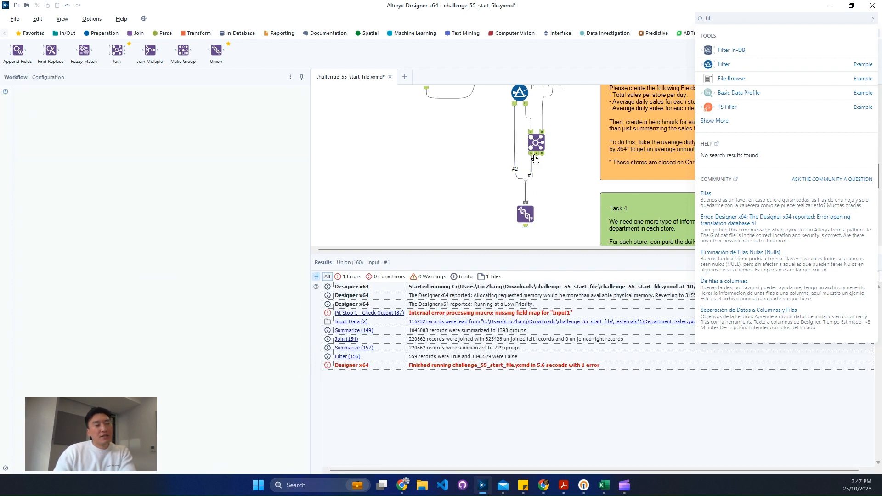
left_click(539, 159)
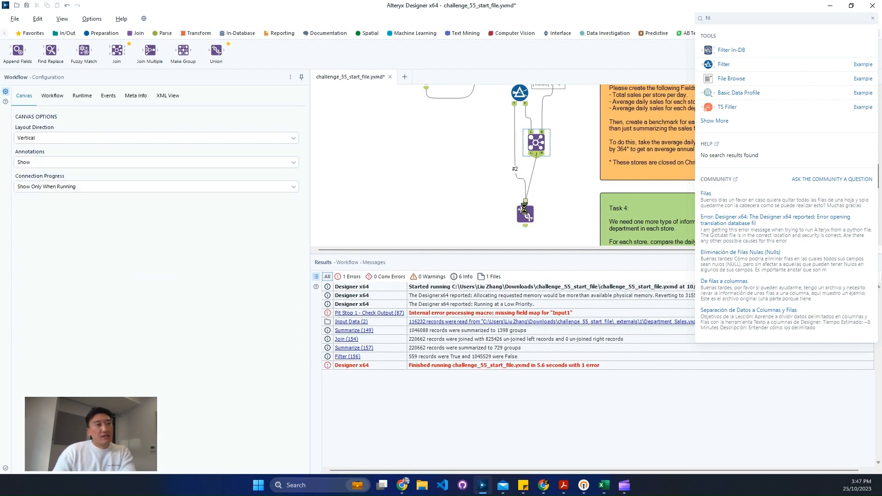
left_click(874, 17)
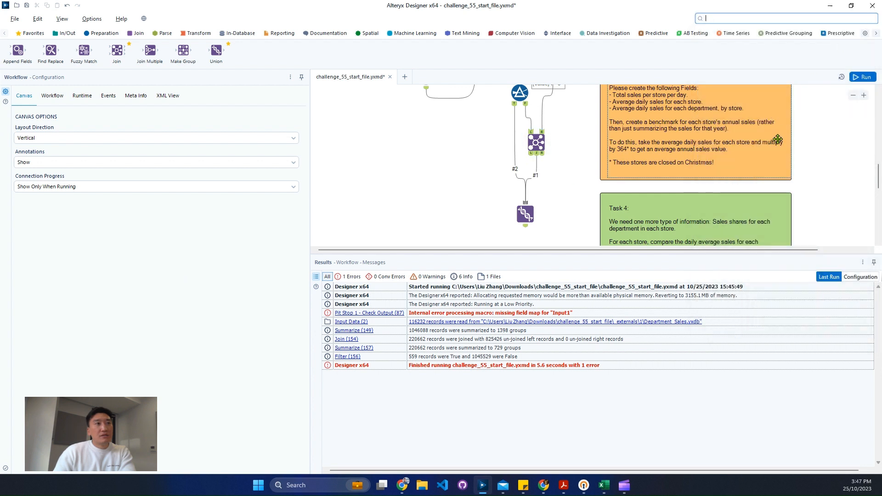
- Enlarge the canvas area and add a Summarize tool after the Union
scroll(778, 139, "up", 2)
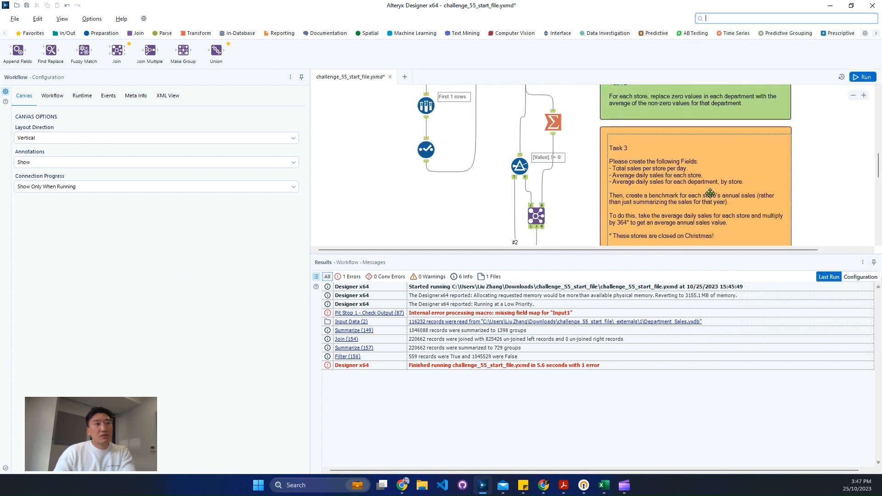
scroll(718, 193, "down", 1)
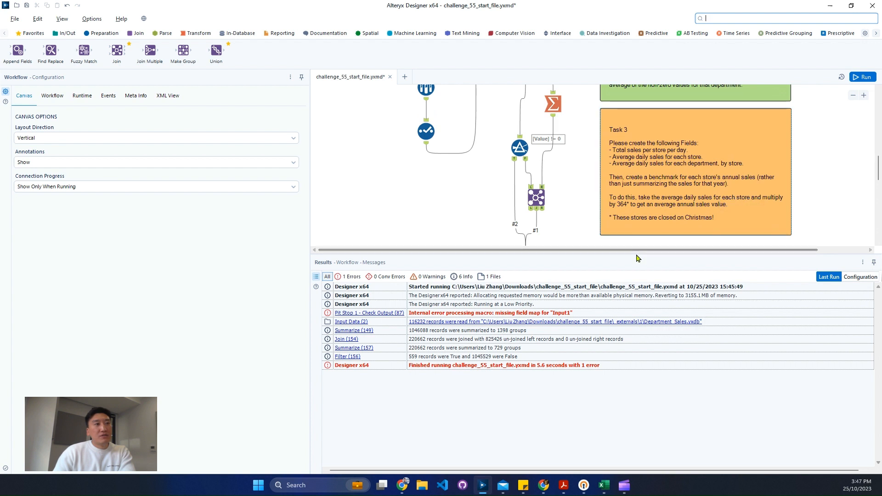
left_click_drag(638, 254, 616, 328)
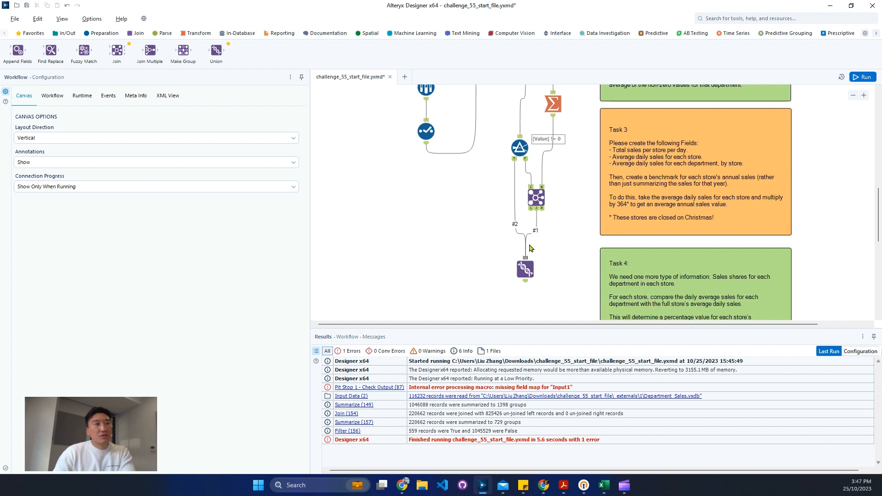
left_click(532, 274)
scroll(545, 249, "down", 2)
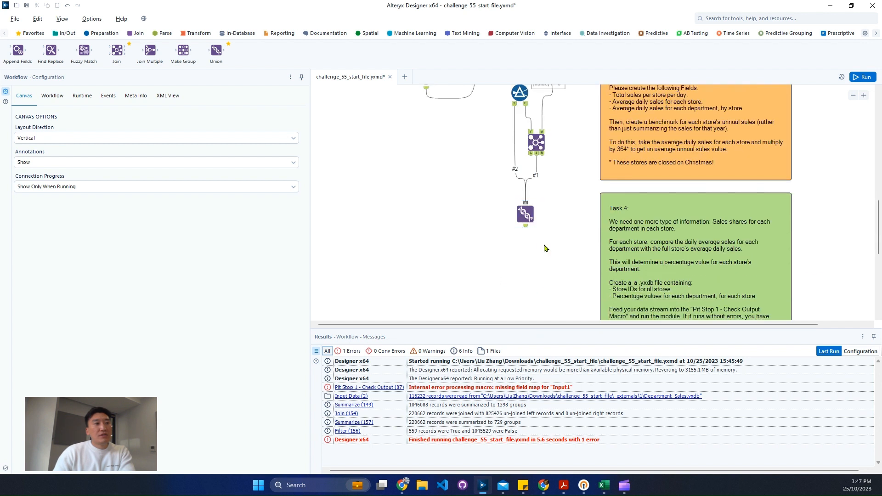
scroll(528, 241, "up", 1)
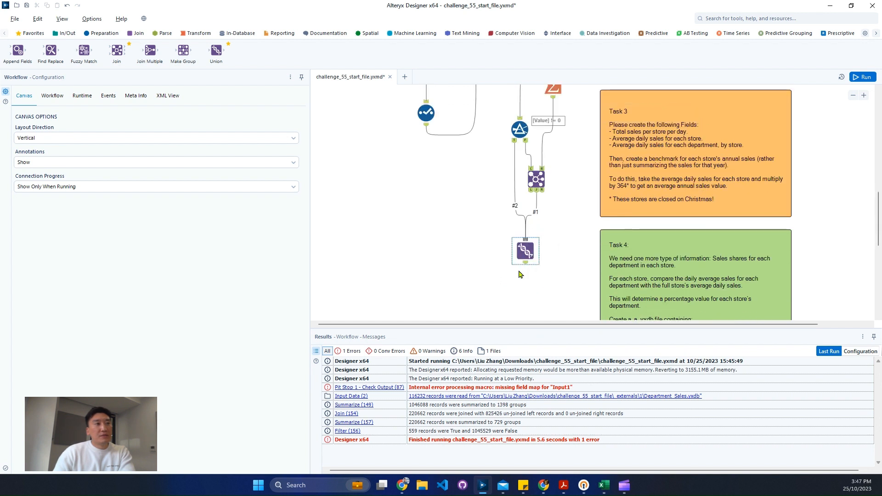
left_click(473, 219)
left_click(181, 38)
left_click_drag(150, 52, 529, 294)
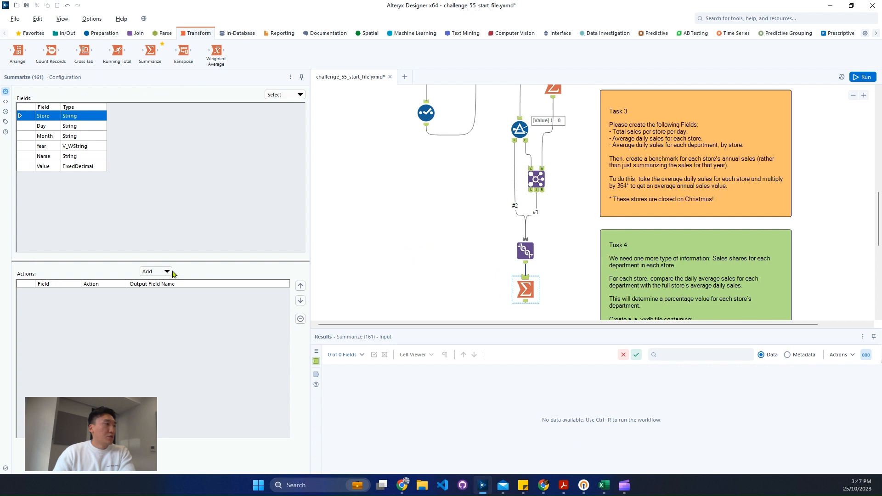
- Group the new Summarize by Store, Year, Month and Day, in that order
left_click(173, 273)
left_click(175, 283)
left_click_drag(69, 130, 72, 147)
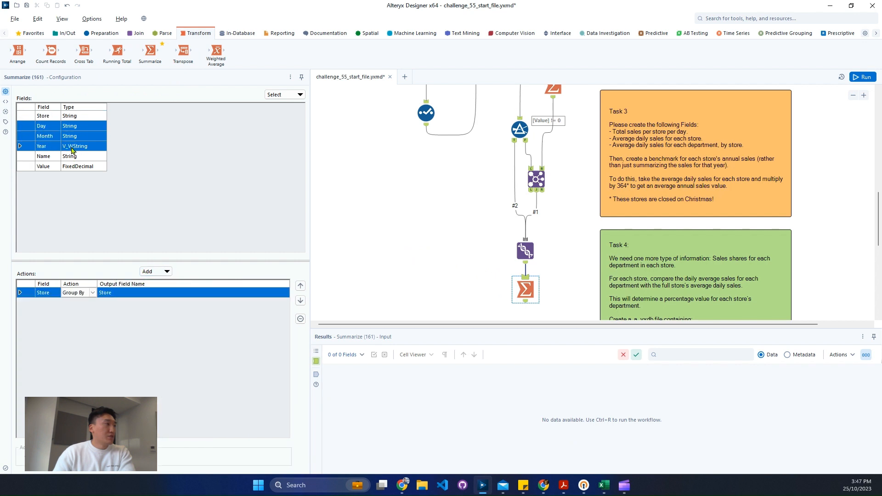
left_click(148, 273)
left_click(159, 282)
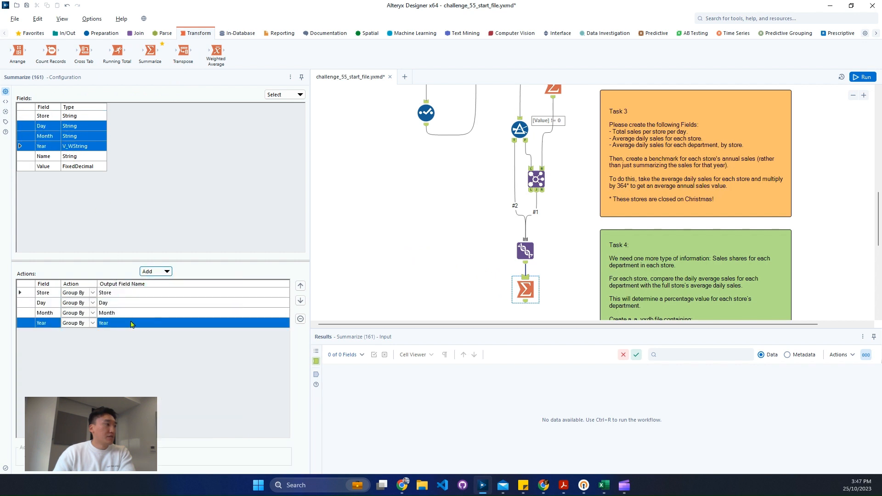
left_click(300, 286)
left_click(300, 285)
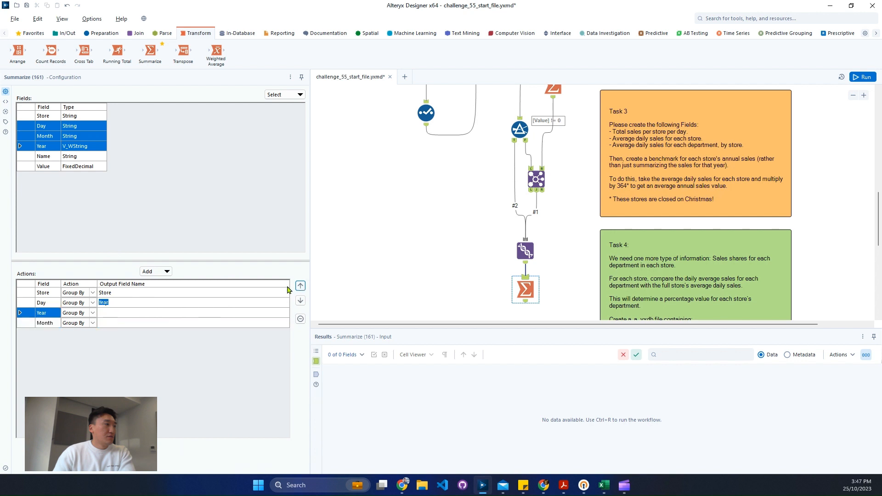
left_click(127, 323)
left_click(300, 286)
- Add Sum and Average actions on the Value field to the Summarize
left_click(55, 156)
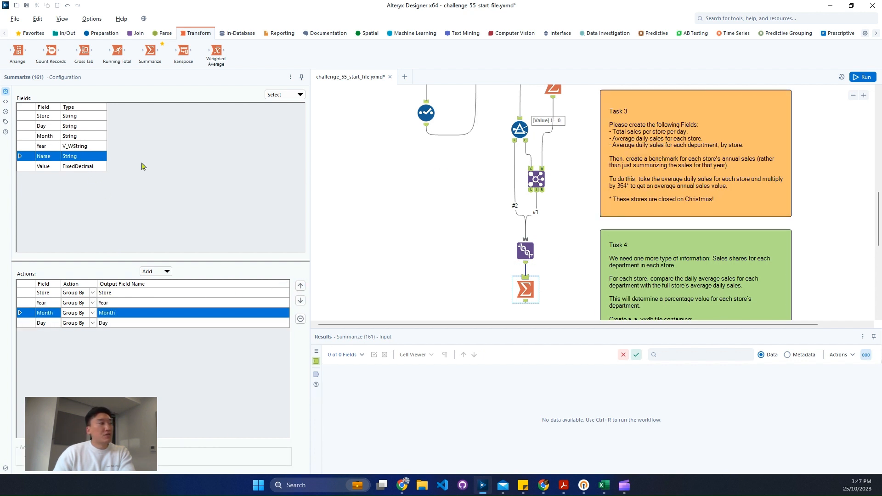
left_click(76, 166)
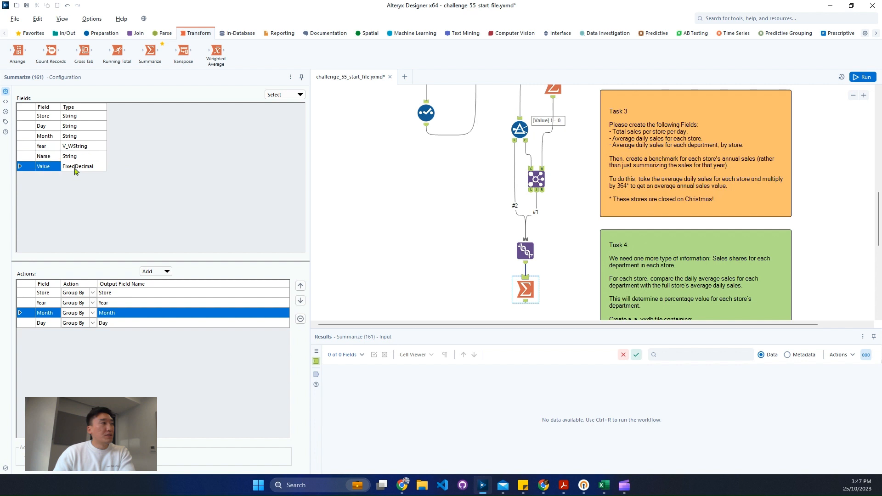
left_click(157, 272)
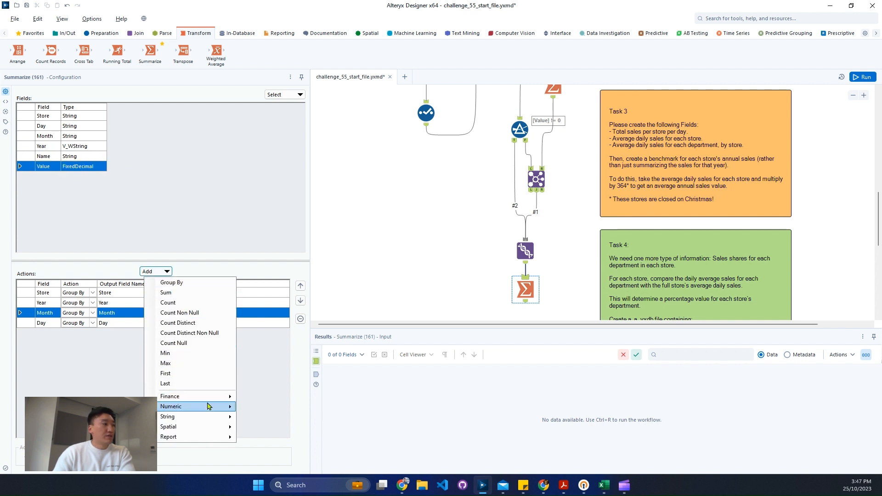
mouse_move(212, 407)
left_click(166, 293)
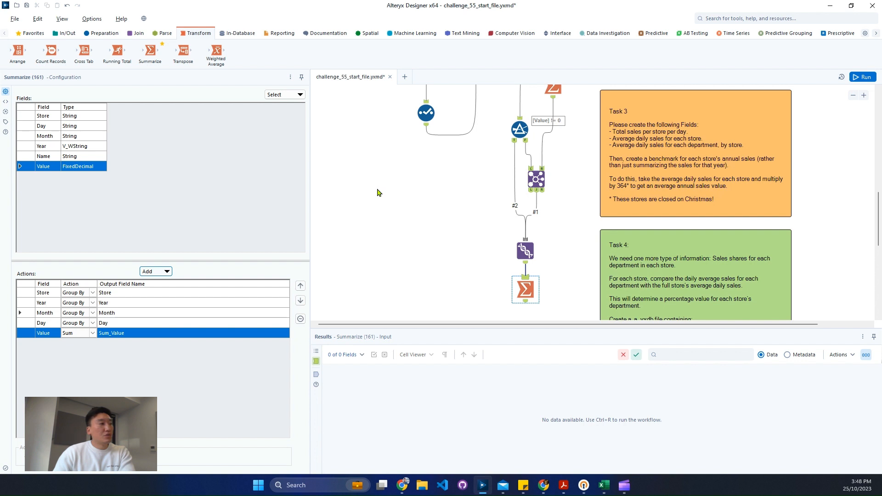
left_click(149, 273)
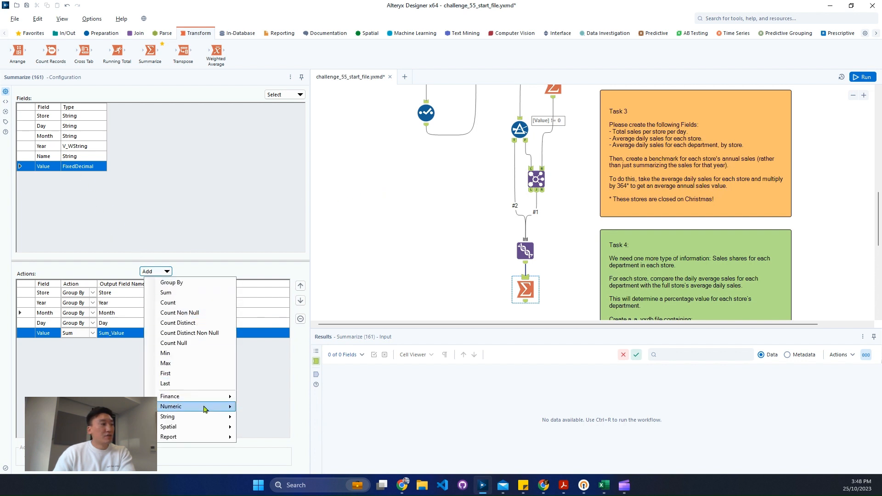
mouse_move(205, 409)
left_click(298, 358)
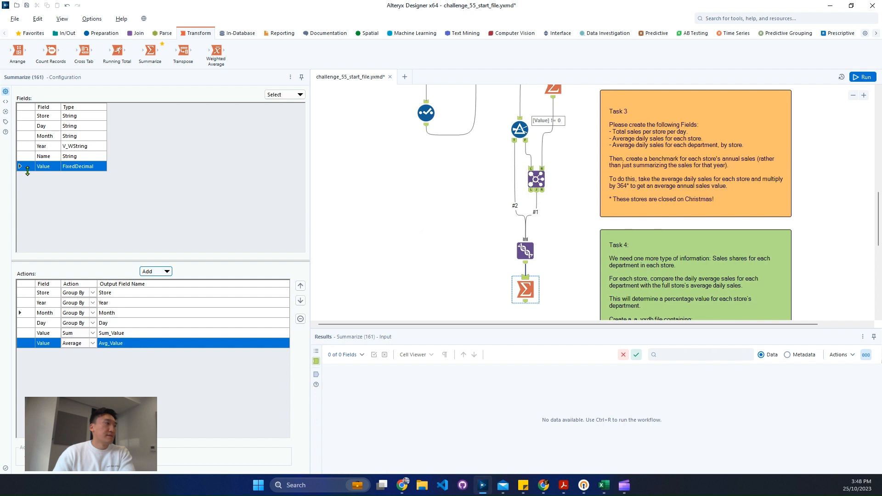
- Duplicate the Summarize tool beside the original and connect the copy to the Union's output
left_click(514, 283)
right_click(514, 283)
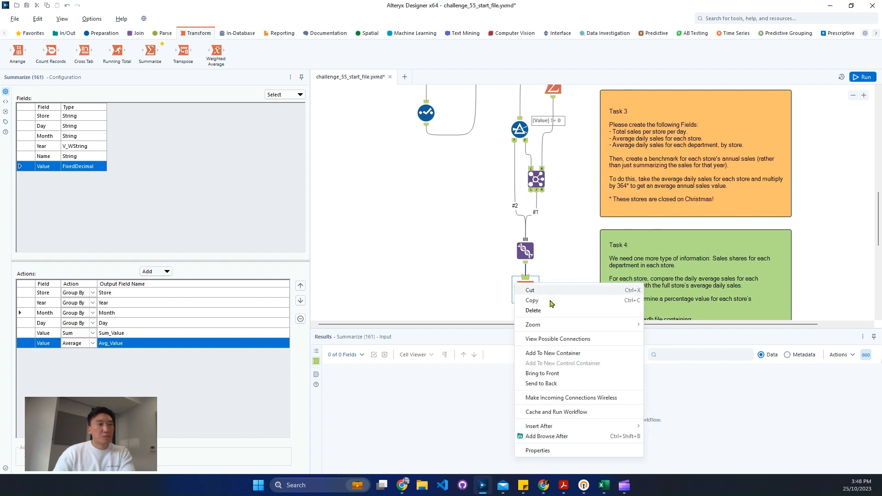
left_click(553, 302)
right_click(558, 291)
left_click(574, 297)
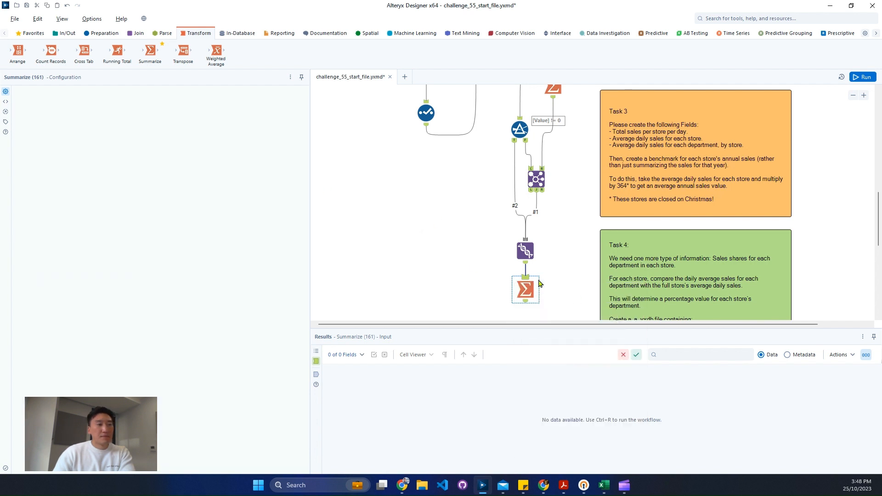
left_click_drag(526, 264, 570, 298)
left_click_drag(570, 298, 565, 287)
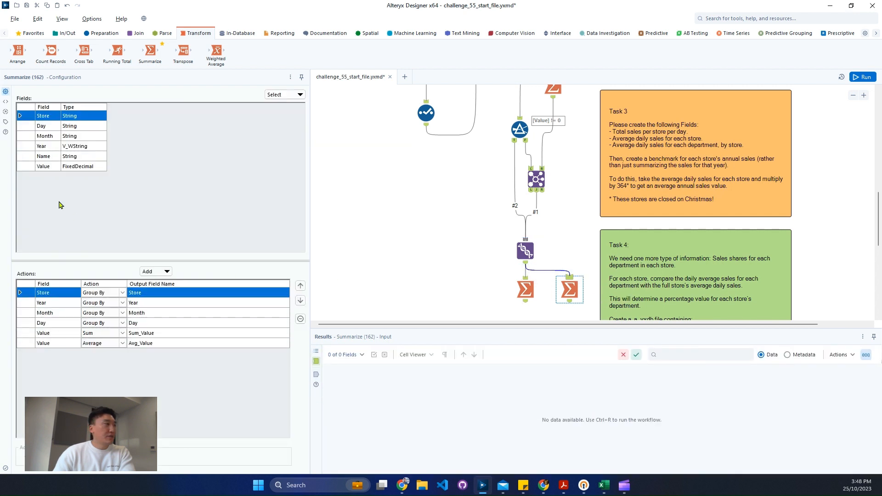
- Add Name as a Group By field in the copied Summarize and place it above the Sum of Value
left_click(62, 159)
left_click(156, 271)
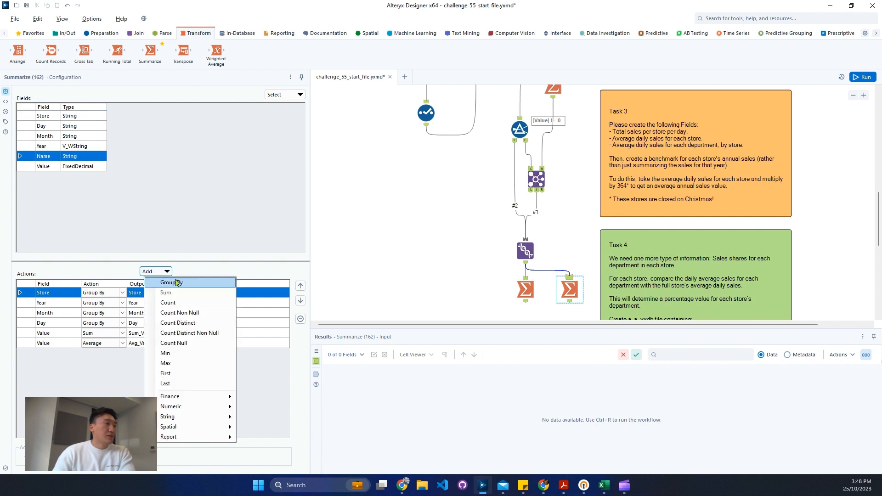
left_click(167, 281)
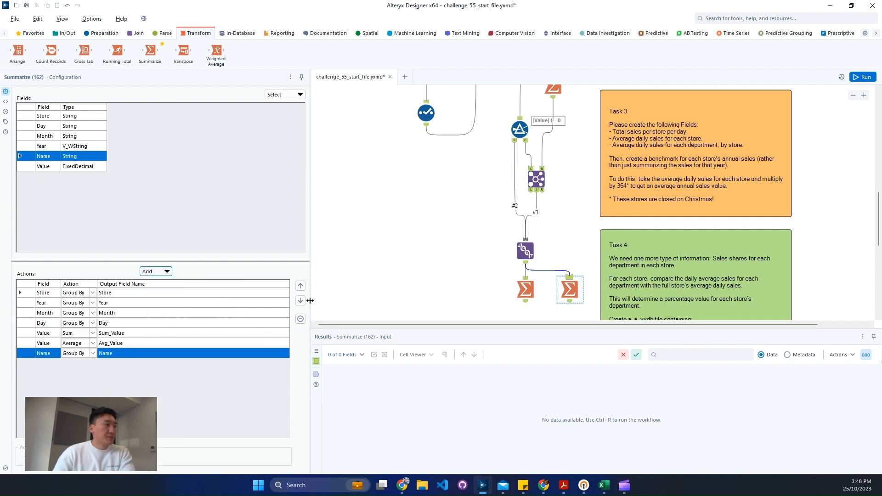
left_click(301, 286)
left_click(300, 286)
left_click(281, 343)
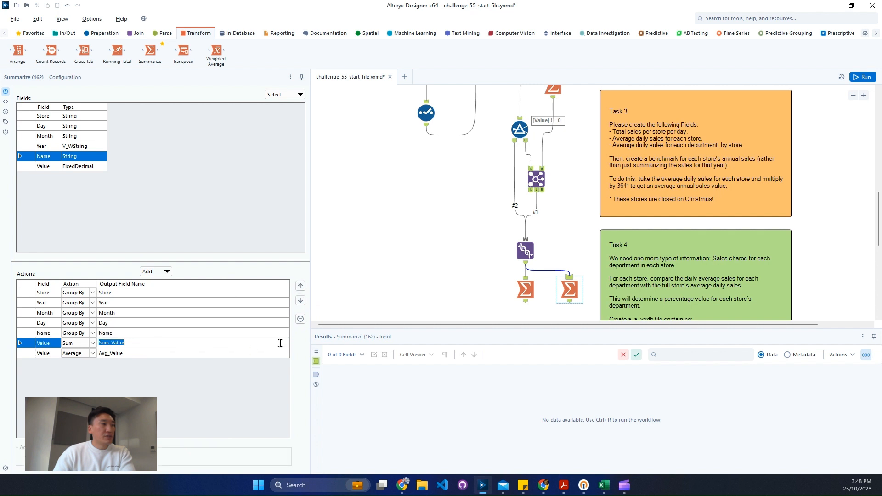
- Remove the Sum of Value action from the copied Summarize and run the workflow
left_click(301, 320)
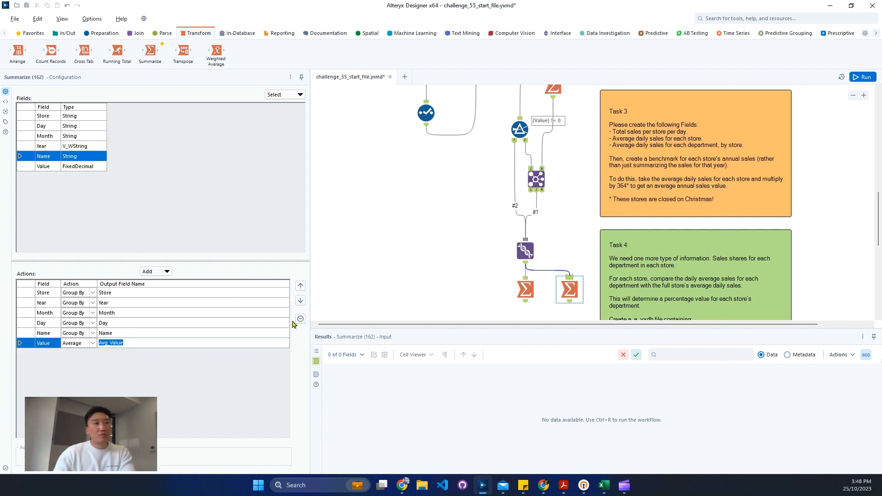
left_click(858, 79)
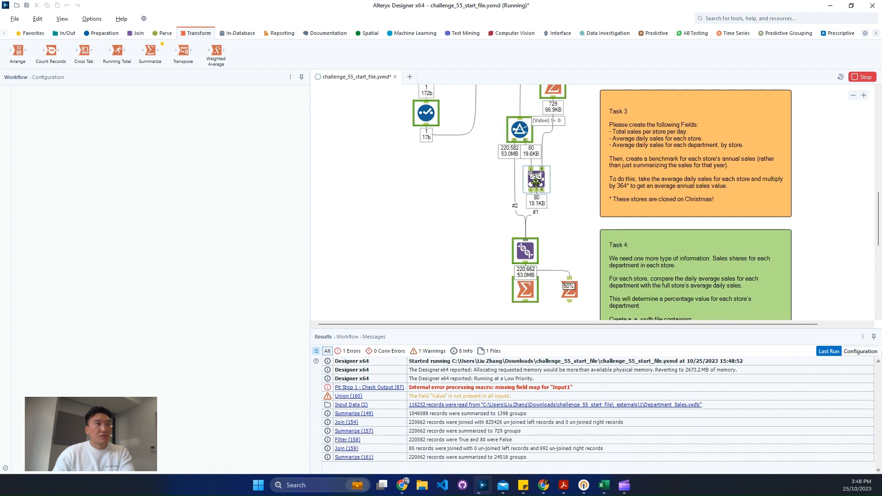
- Check the Filter's true output and the Join's fields, and include AvgNo0_Value in the Join's output
left_click(516, 142)
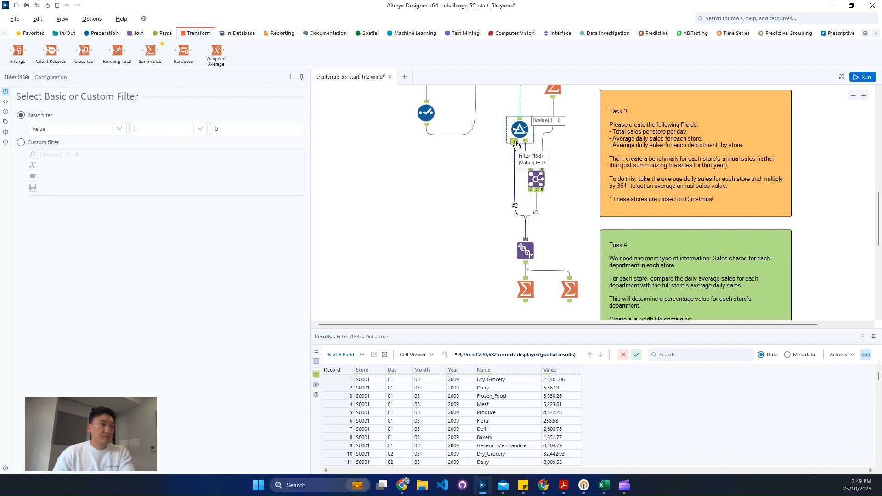
left_click(561, 388)
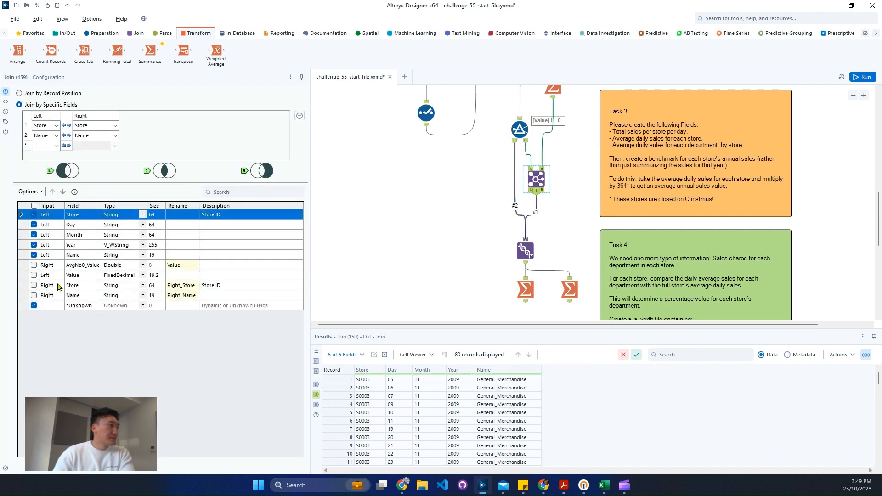
left_click(34, 265)
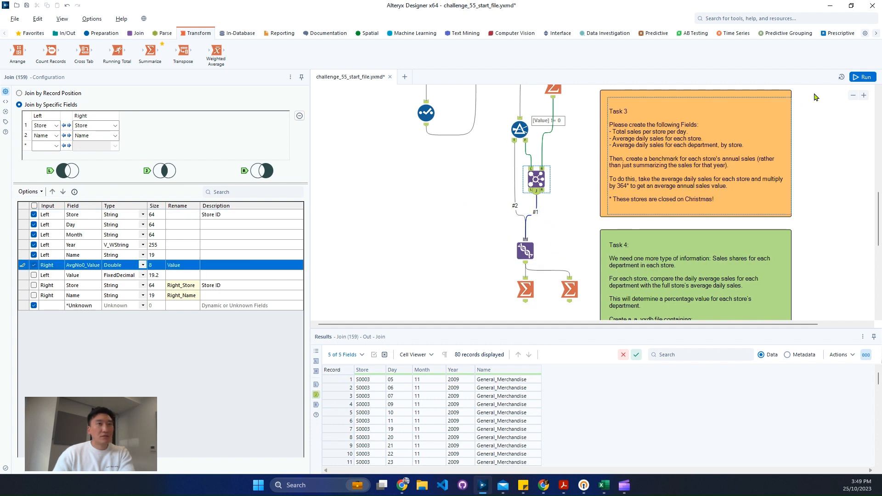
- Compare the outputs of the two Summarize tools, examining the daily store values and the daily department averages
left_click(527, 301)
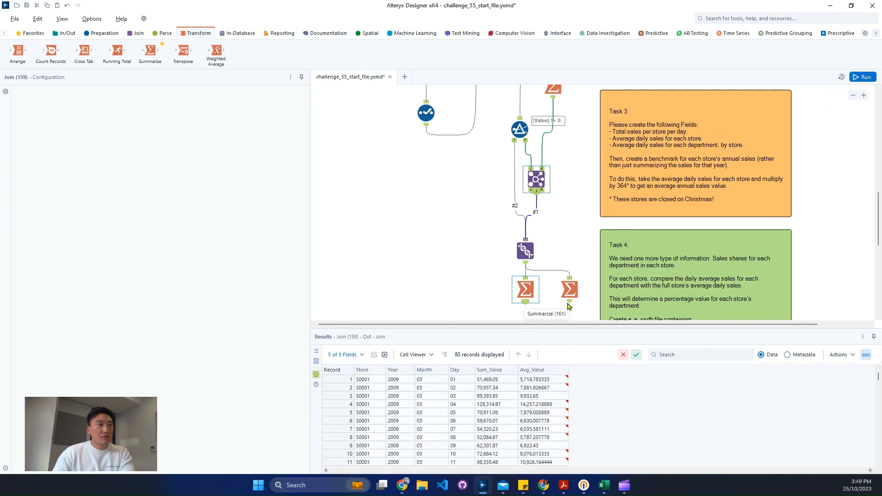
left_click(569, 302)
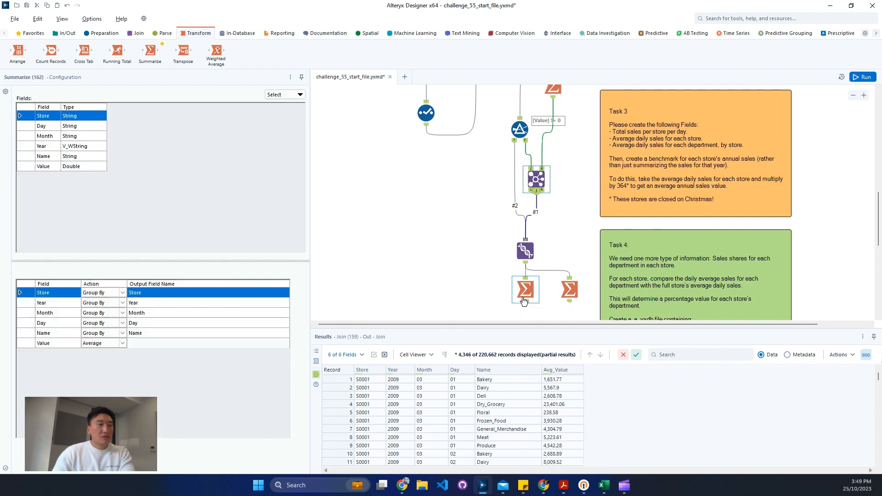
left_click(523, 299)
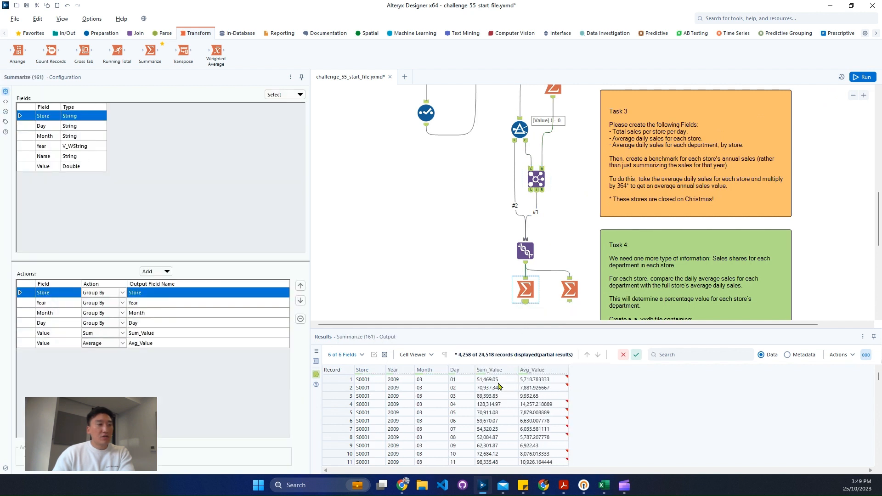
left_click_drag(496, 379, 496, 388)
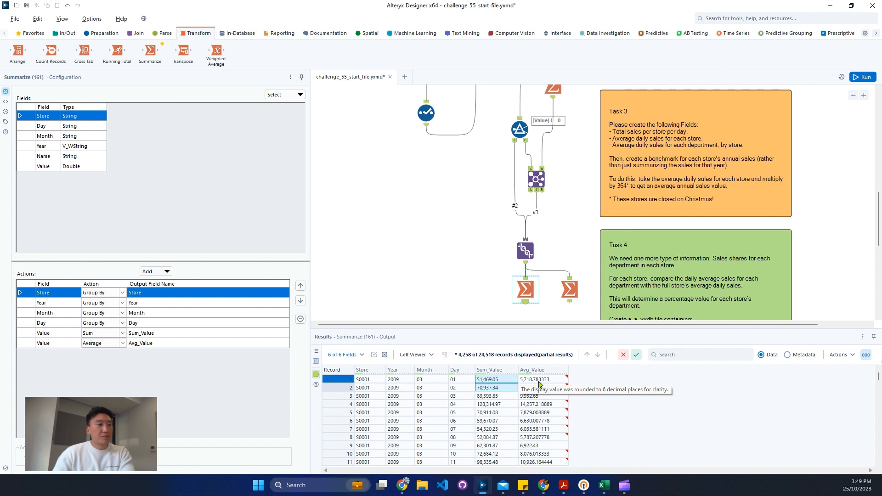
left_click(570, 290)
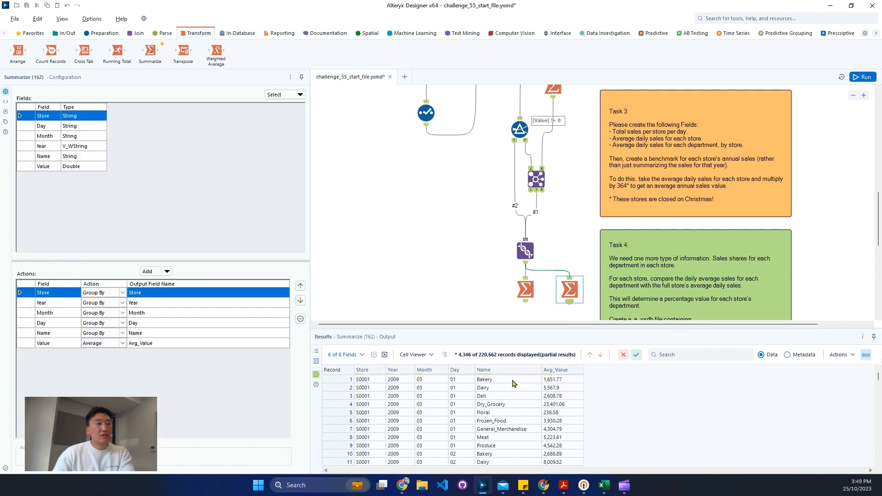
left_click(399, 381)
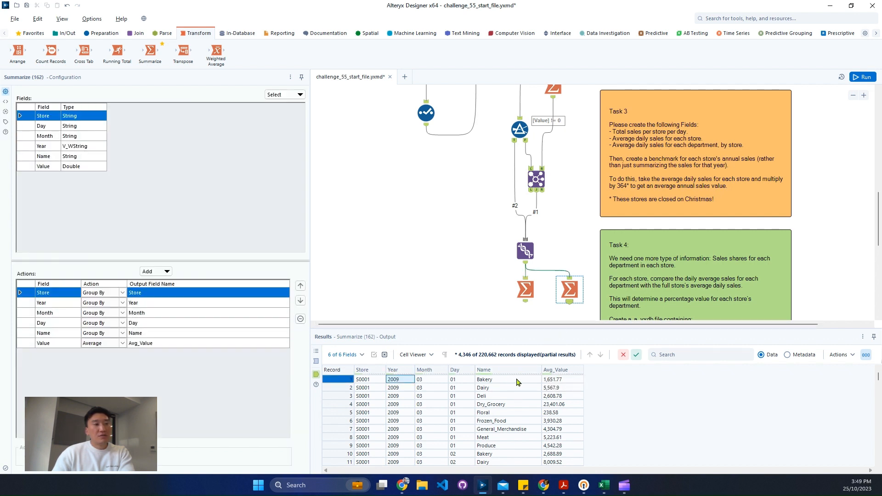
left_click(517, 381)
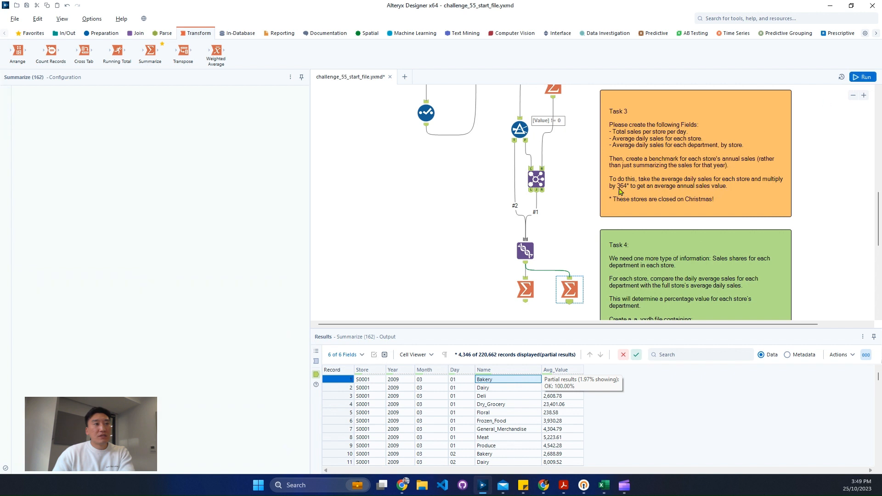
- Rerun the workflow and examine the daily sums and averages in the output of the Summarize without Name
left_click(622, 171)
key("ctrl+r")
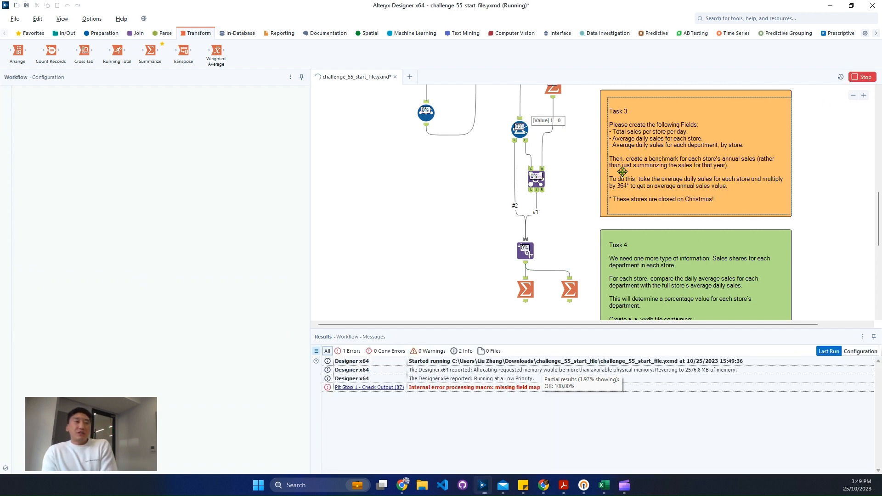
left_click(487, 195)
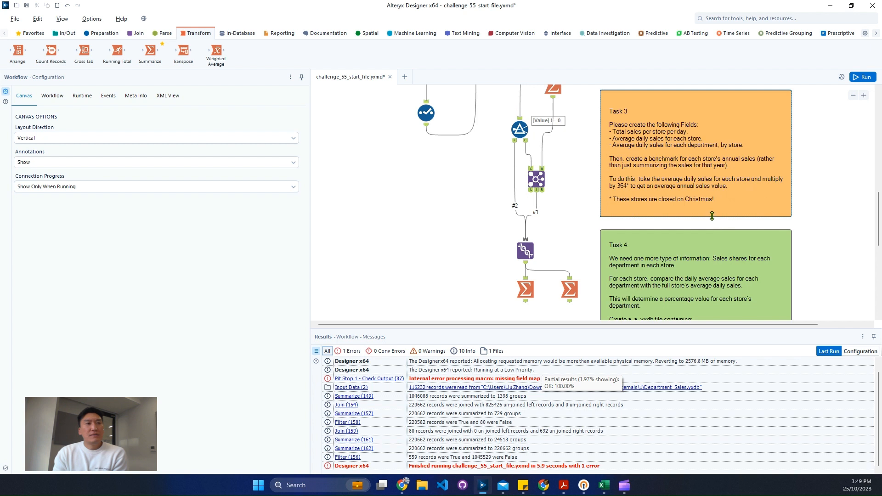
scroll(712, 216, "down", 1)
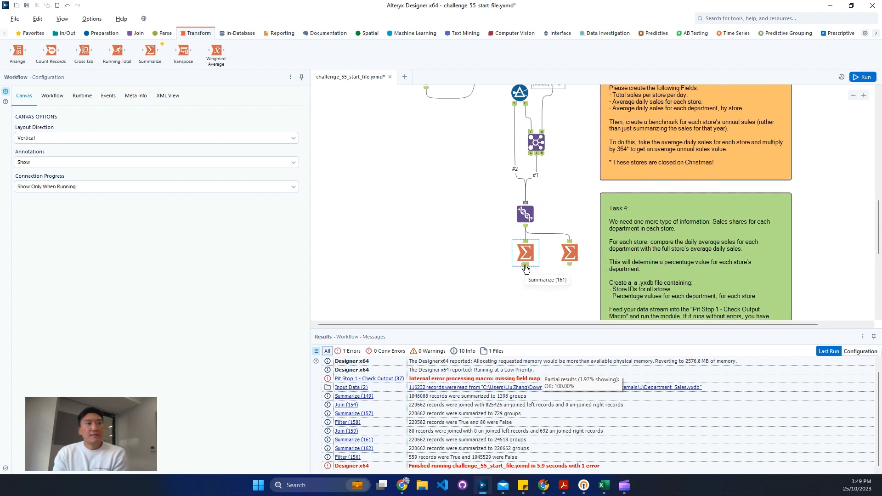
left_click(527, 267)
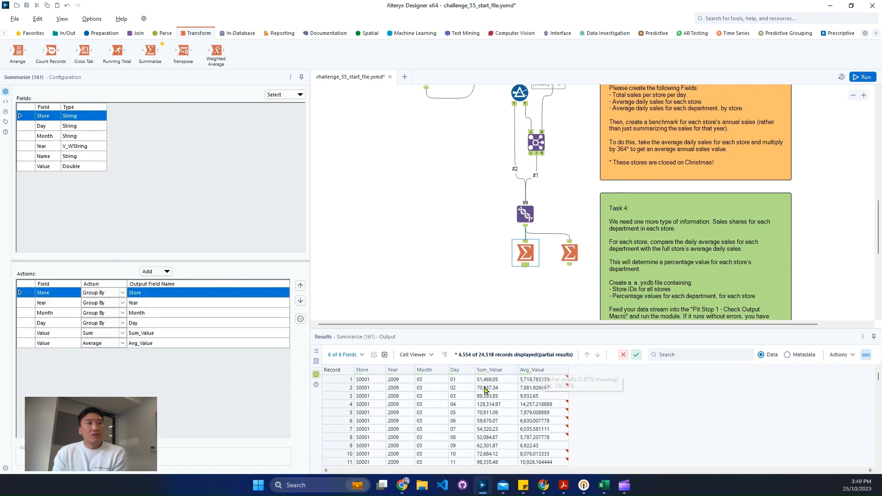
left_click(496, 381)
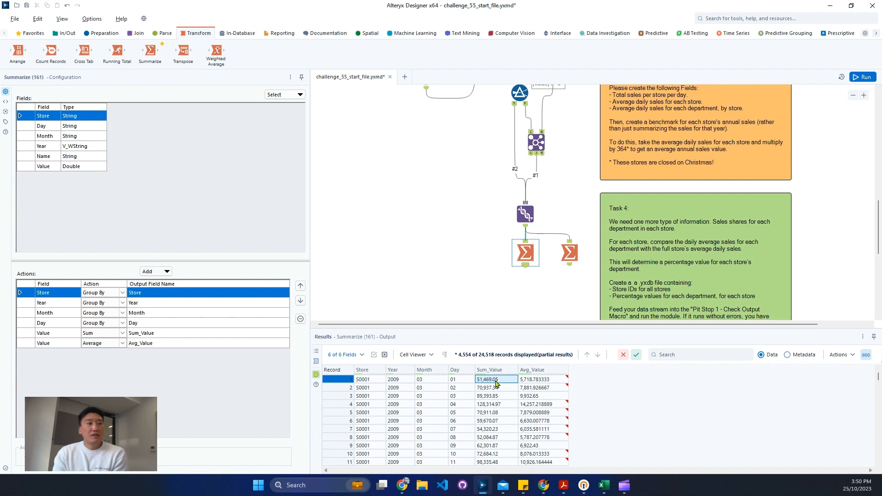
- Try a Formula tool after the store-level Summarize with a new Benchmark column set to [Sum_Value], and delete the tool
left_click(741, 19)
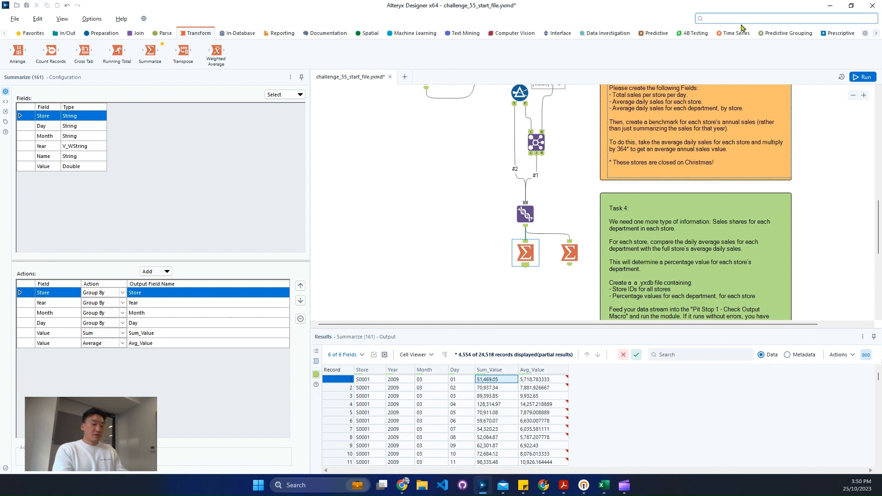
type("for")
left_click_drag(717, 49, 531, 307)
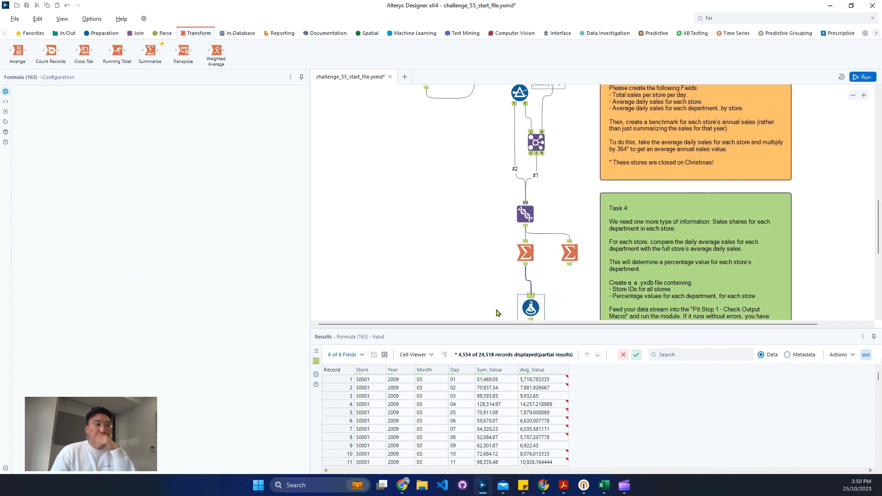
left_click(74, 99)
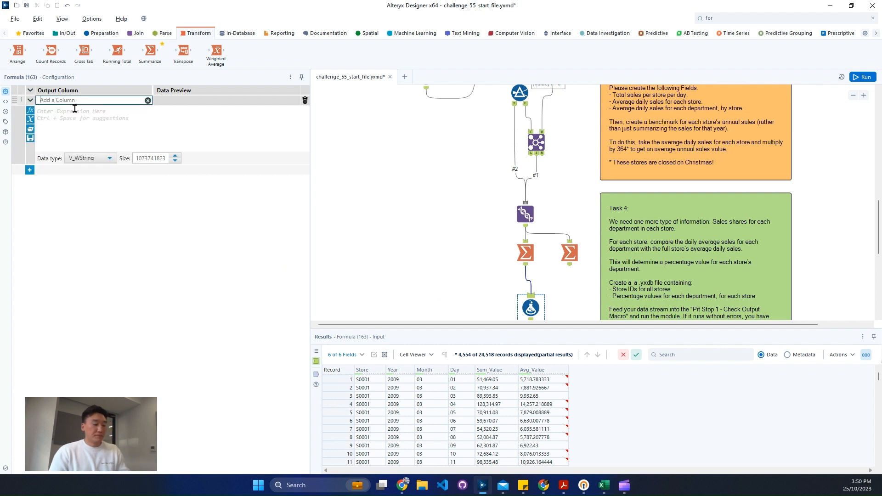
type("Bench")
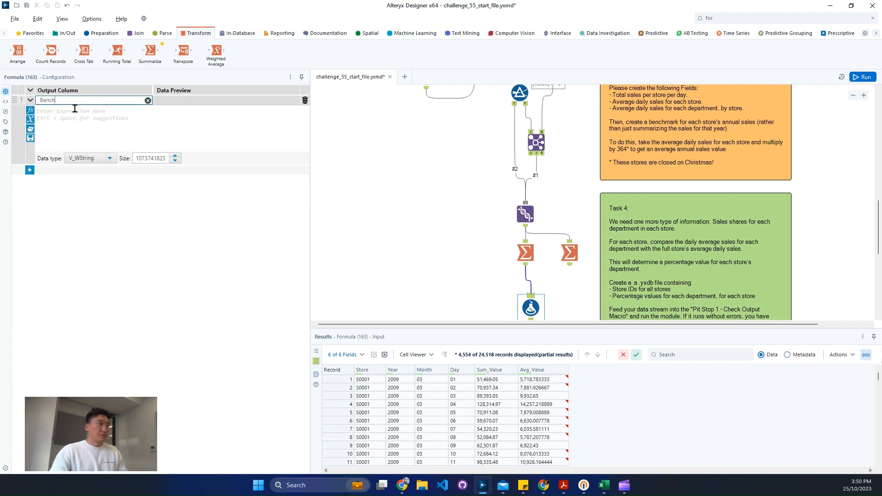
type("mark")
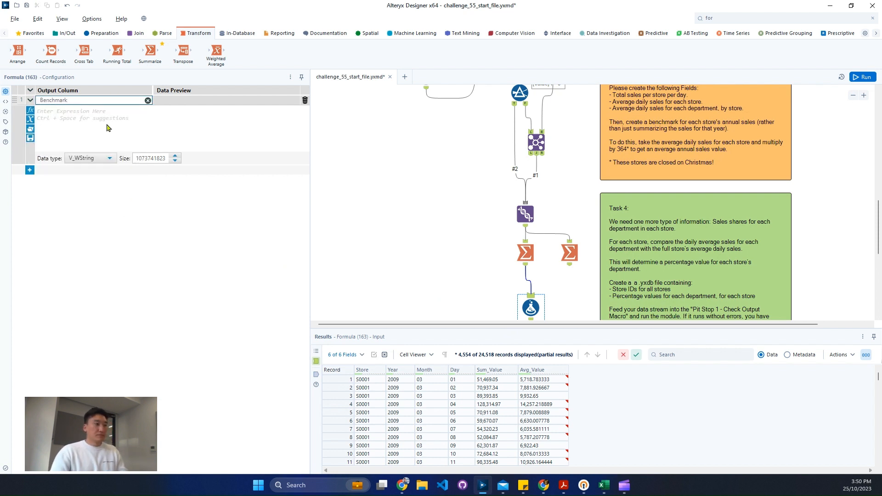
left_click(108, 128)
type("[Sum_Value]")
key("Tab")
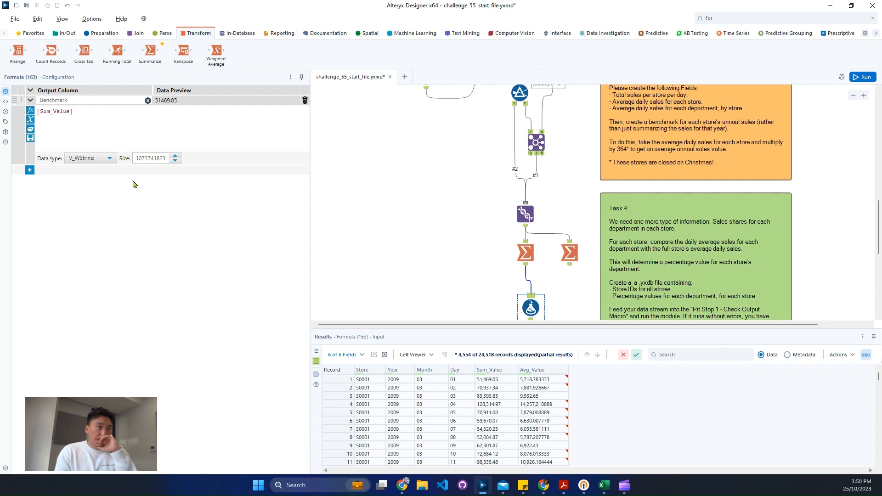
left_click(538, 303)
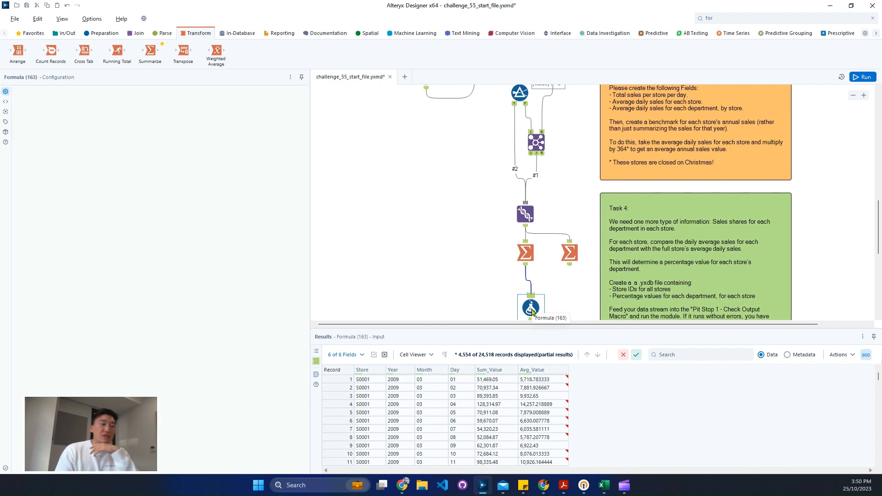
- Add another Summarize tool fed by the store-level Summarize and group it by Store
left_click_drag(154, 54, 154, 53)
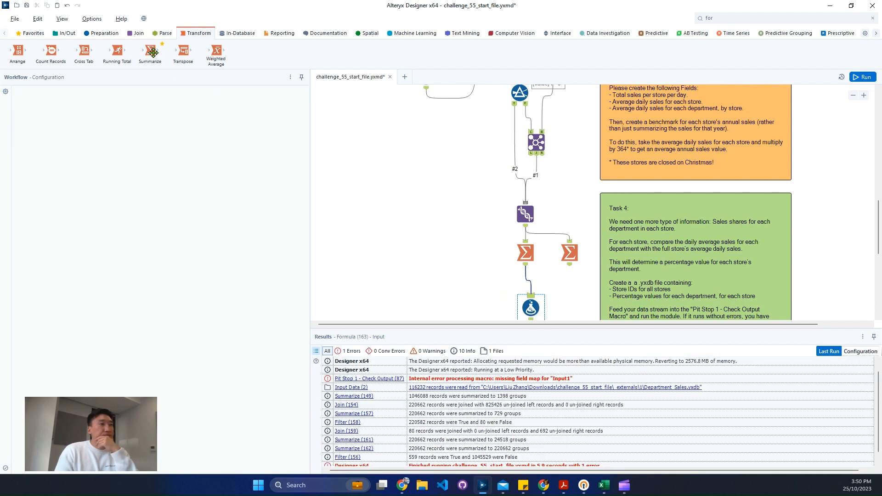
left_click_drag(527, 293, 516, 291)
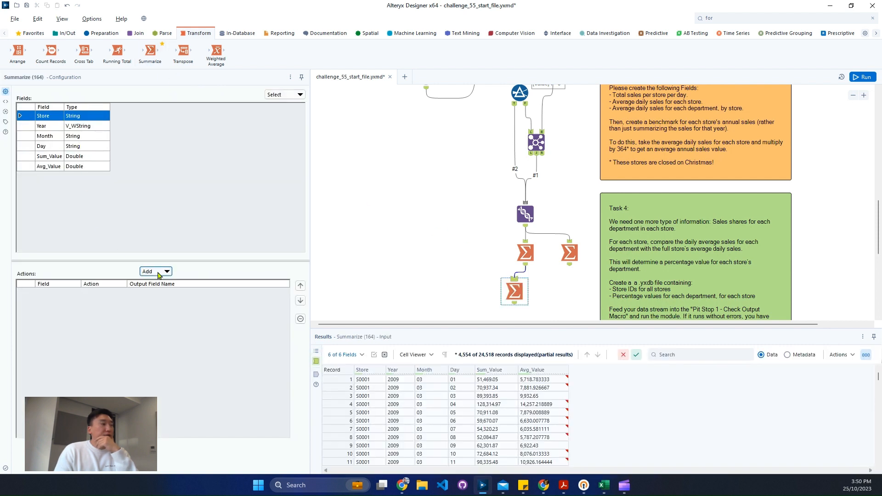
left_click(156, 272)
left_click(175, 282)
- Add an Average action on the Avg_Value field to the new Summarize
left_click(84, 158)
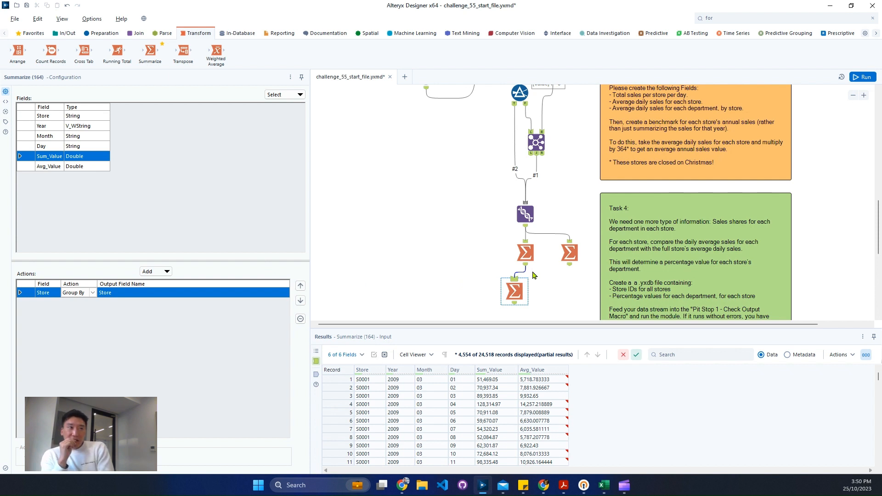
left_click(516, 304)
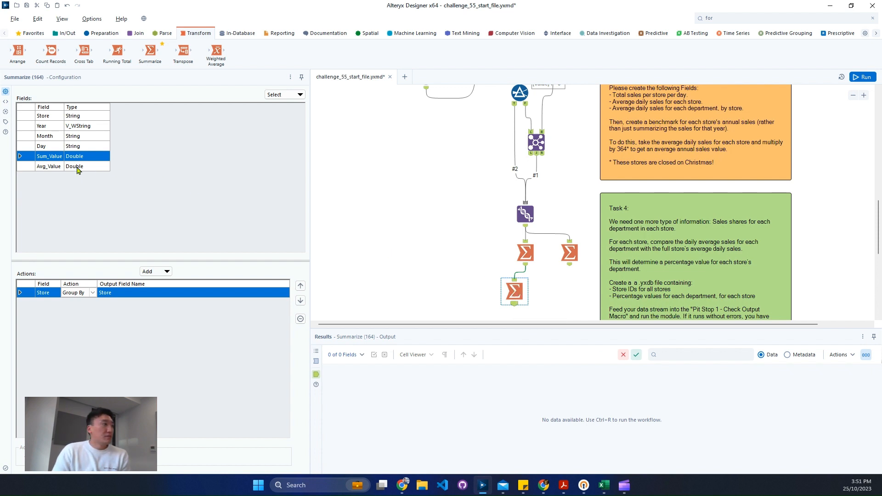
left_click(78, 169)
left_click(156, 272)
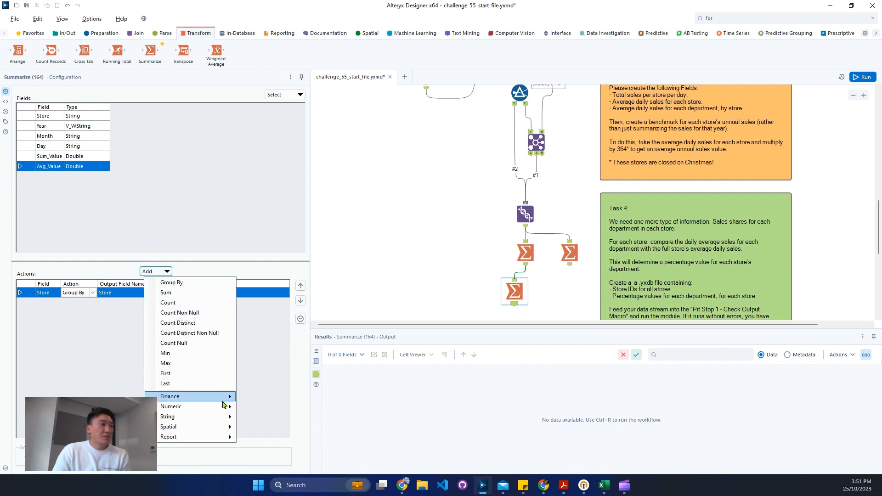
mouse_move(225, 406)
left_click(278, 356)
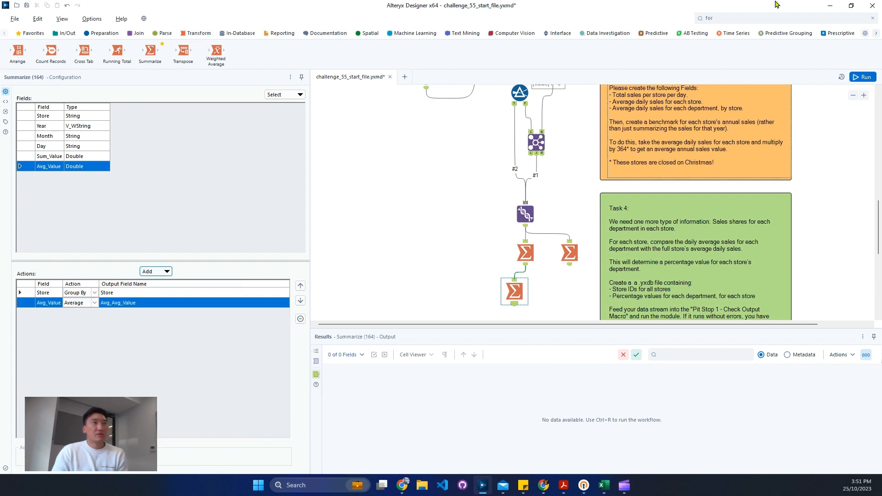
- Place a Formula tool below the new Summarize and connect it to that tool's output
left_click(772, 17)
scroll(566, 236, "down", 3)
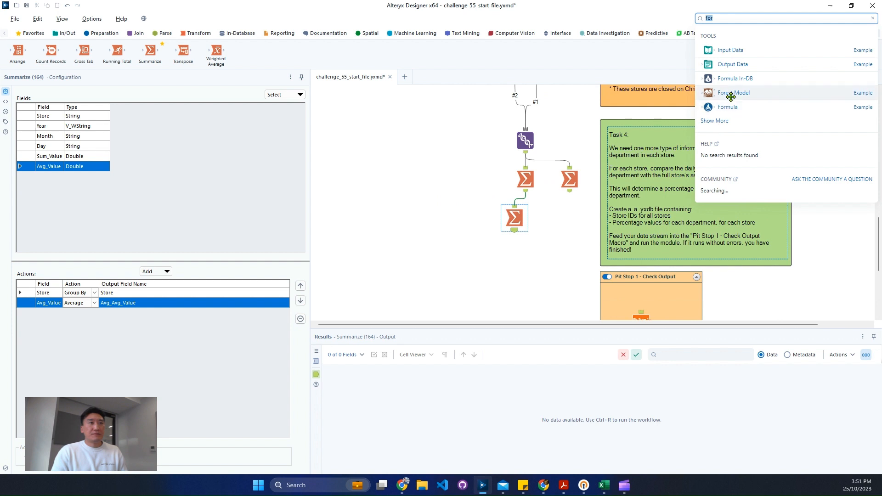
left_click_drag(566, 236, 515, 258)
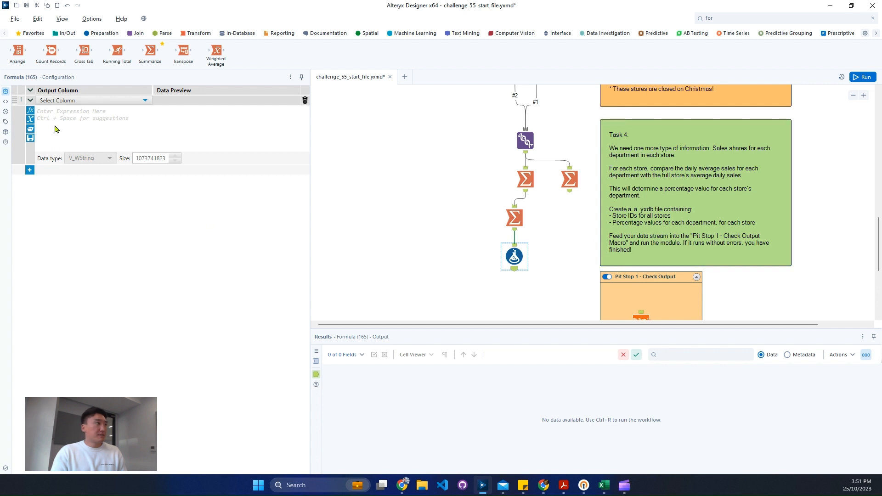
- Create a benchmark output column in the Formula tool as [Avg_Avg_Value]*364 with data type Double
left_click(69, 100)
left_click(68, 110)
type("be")
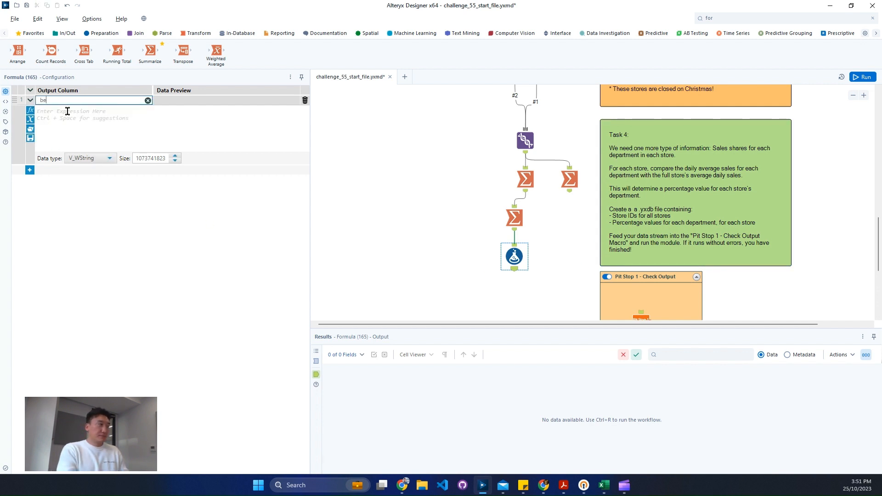
type("nchmark")
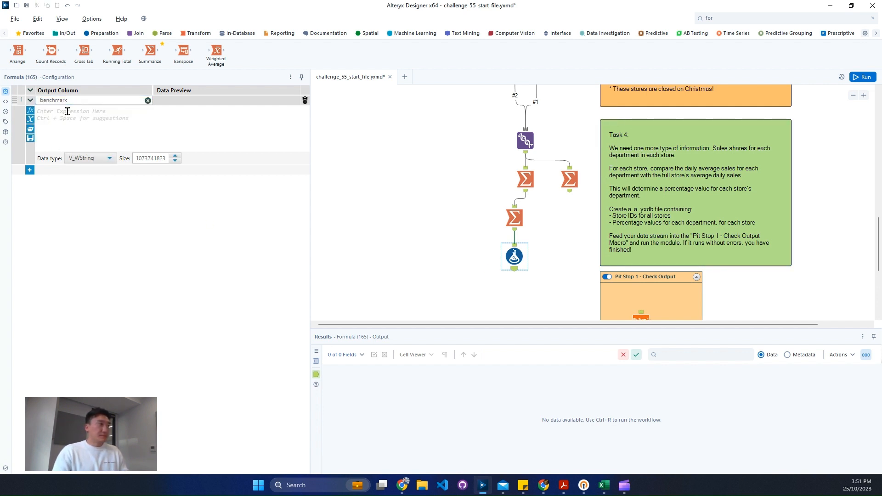
type("av")
key("Down")
key("Down")
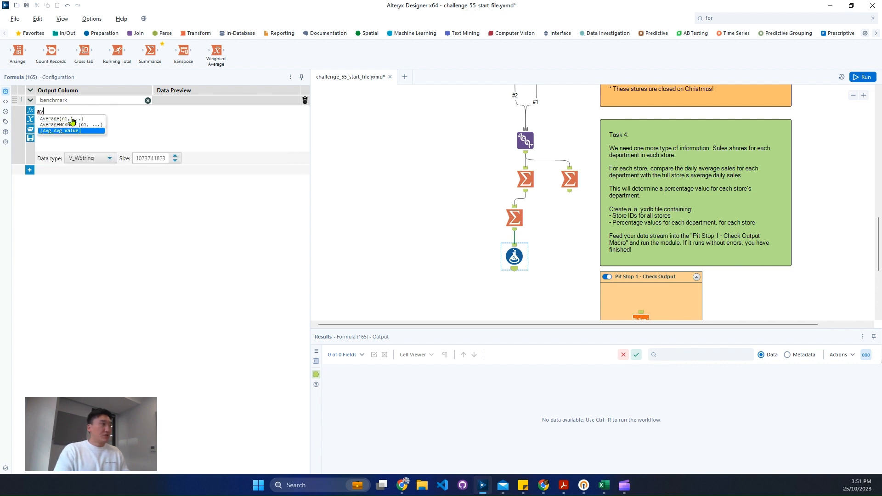
key("Return")
type("*")
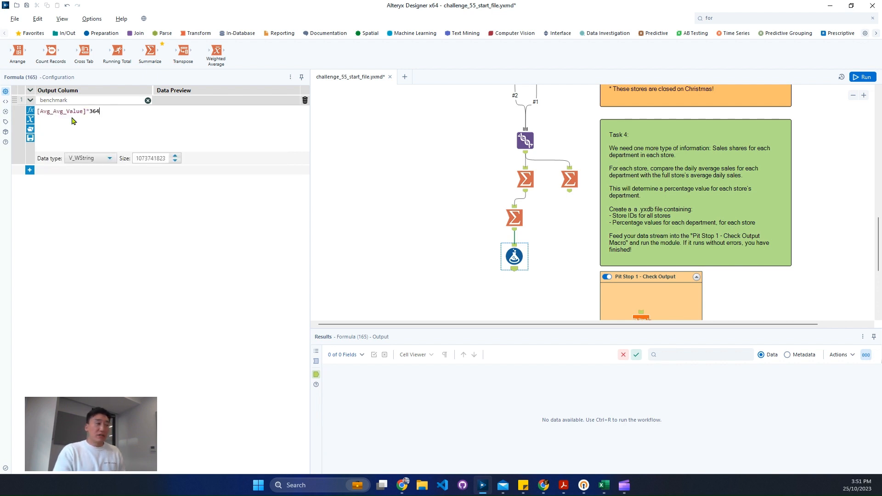
left_click(90, 158)
left_click(90, 202)
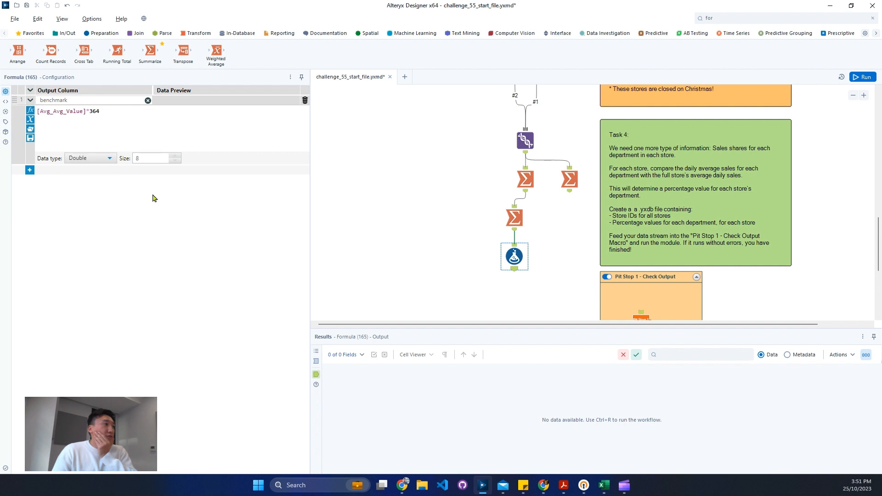
left_click(590, 202)
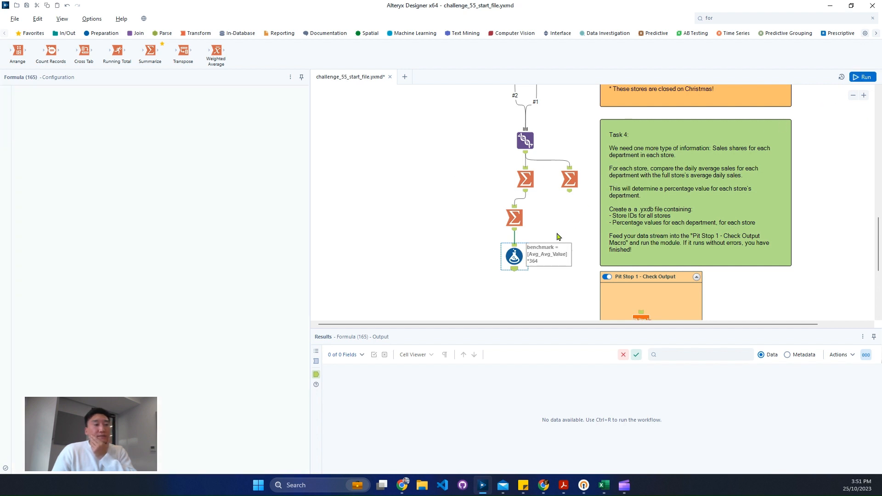
- Run the workflow and examine the benchmark values per store in the Formula tool's output against the Task 4 instructions
key("ctrl+r")
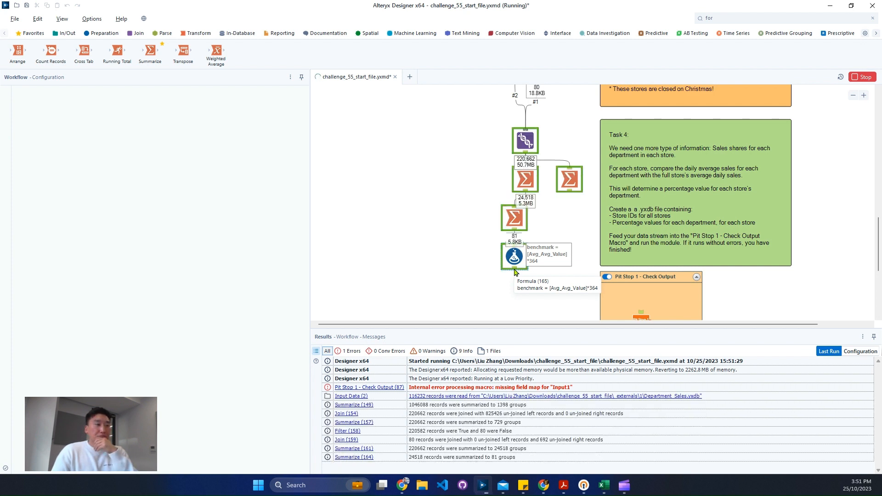
left_click(515, 272)
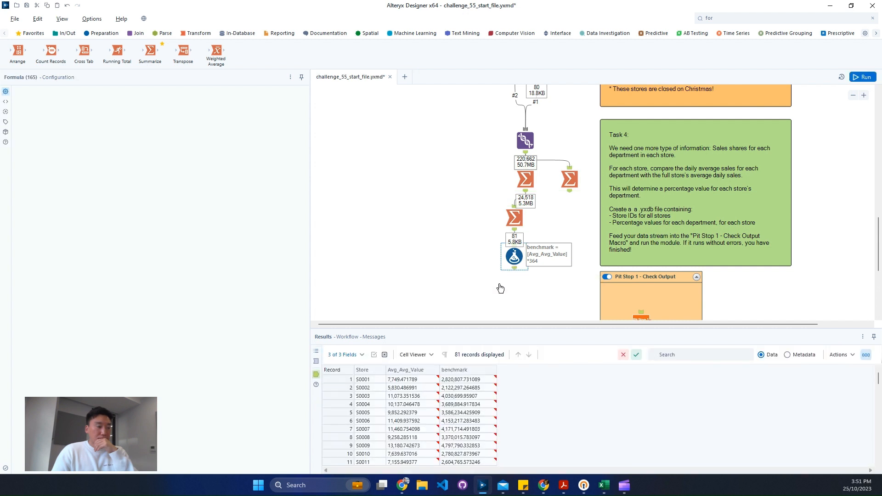
left_click(464, 380)
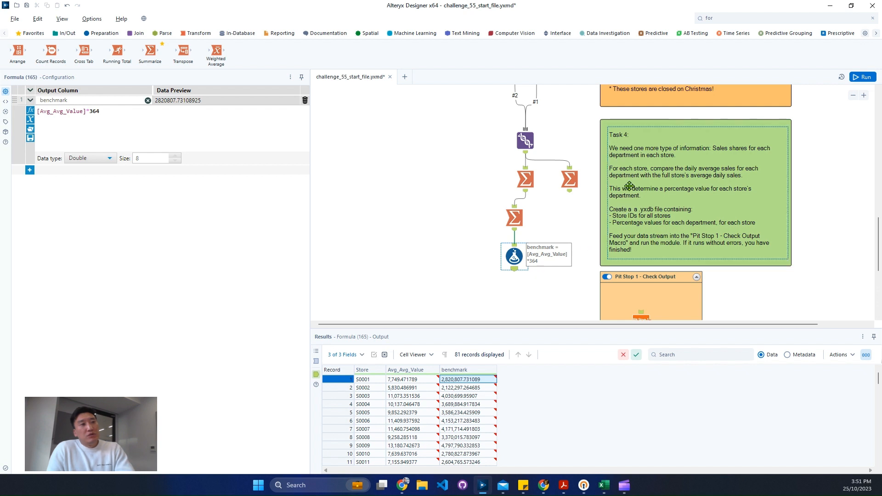
scroll(694, 238, "down", 2)
scroll(707, 241, "up", 2)
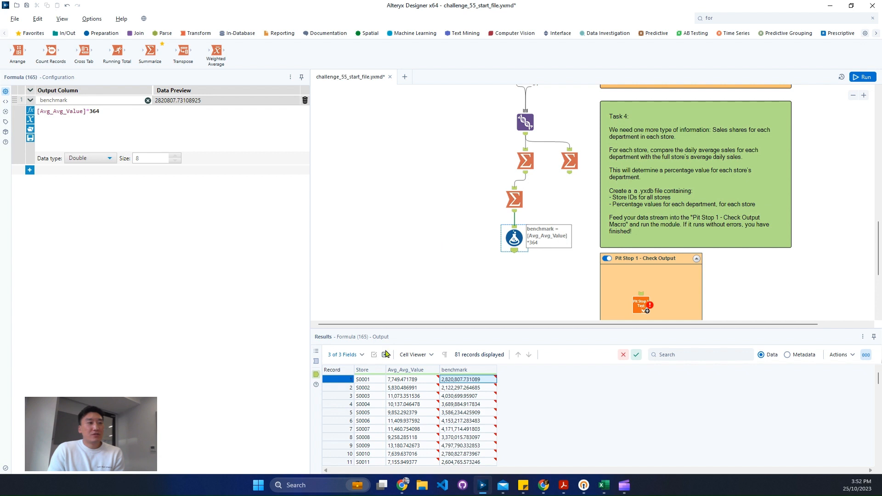
left_click_drag(363, 380, 375, 409)
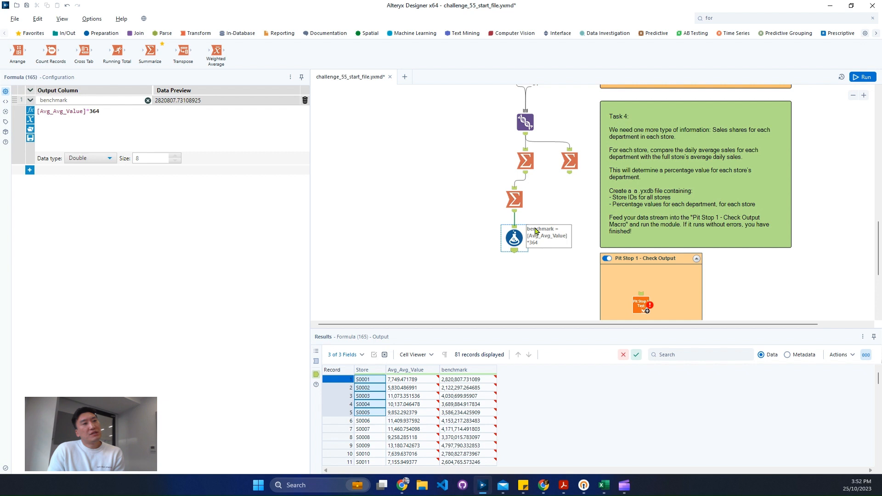
- Compare the department-level Summarize output with the Formula tool's store benchmark output
left_click(569, 166)
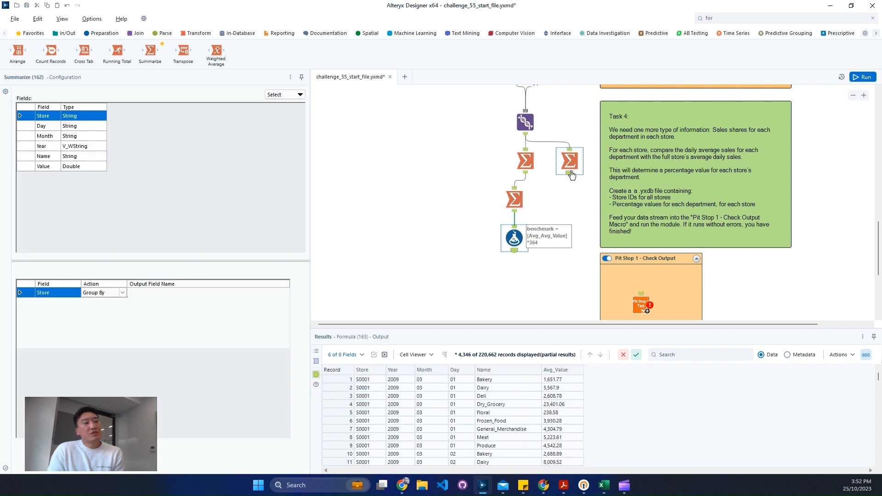
left_click(364, 381)
left_click(525, 380)
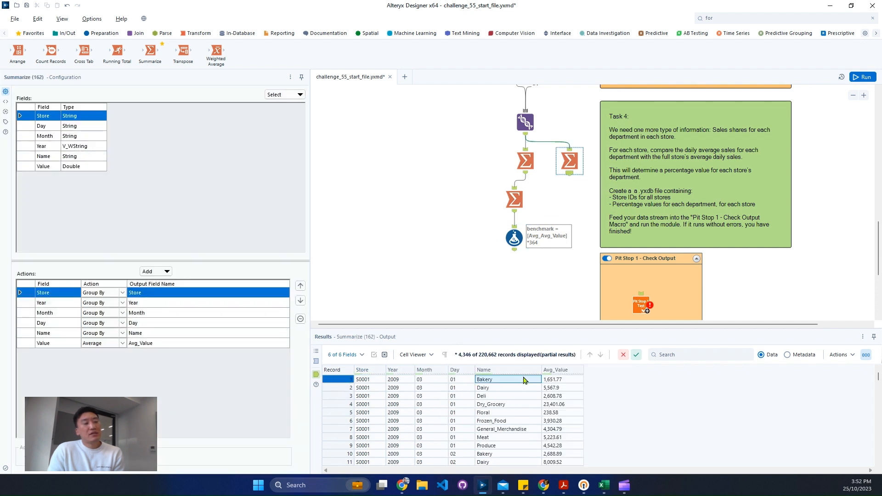
left_click(548, 382)
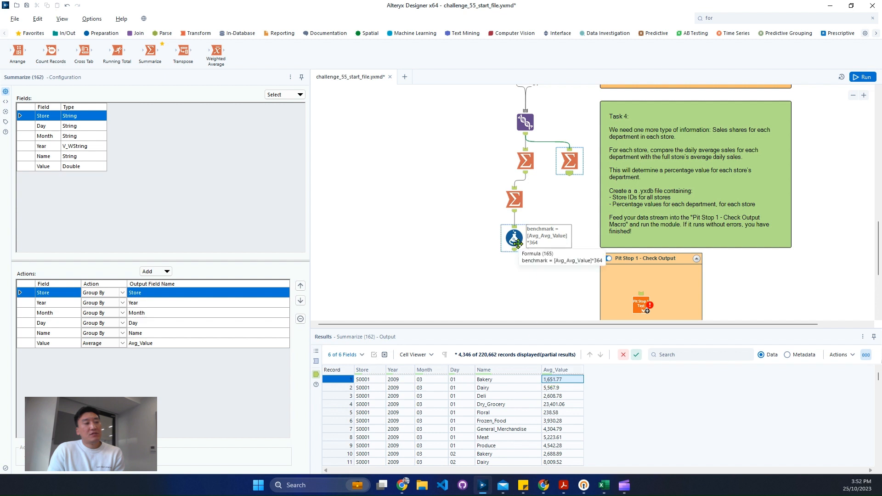
left_click(518, 242)
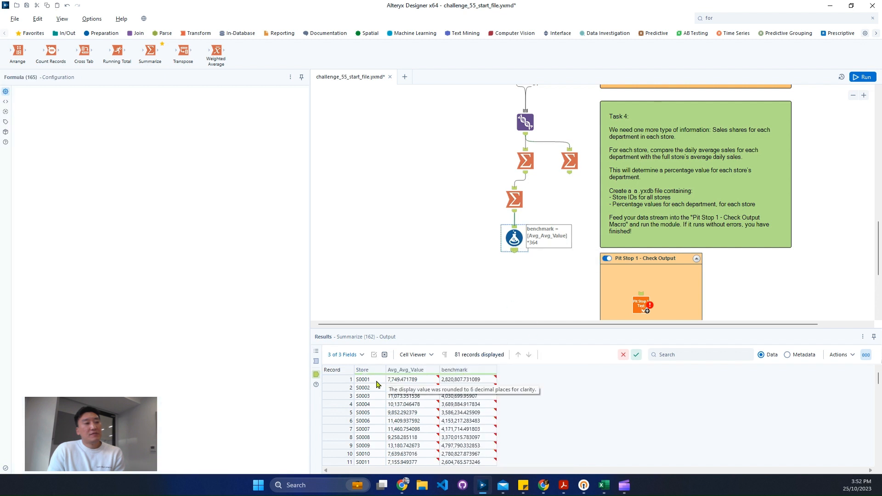
- Move the benchmark Formula and the store average Summarize feeding it aside to free the space beneath the daily store Summarize
left_click_drag(515, 238, 444, 249)
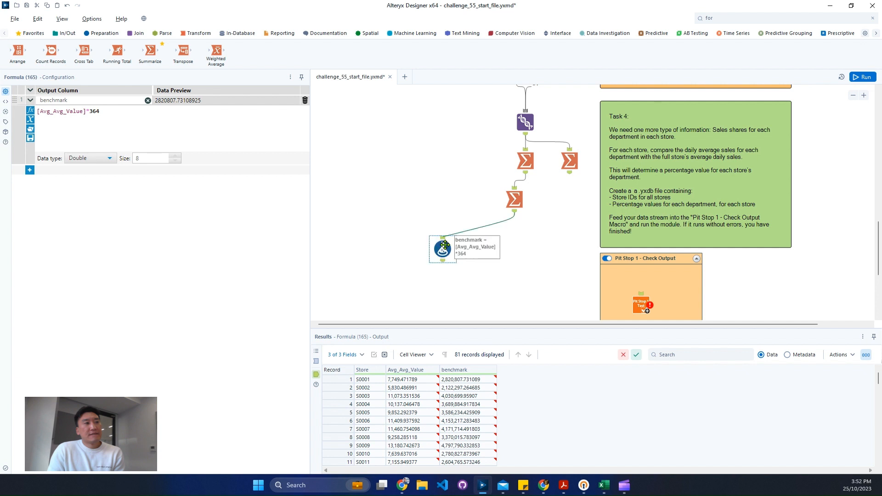
left_click(513, 201)
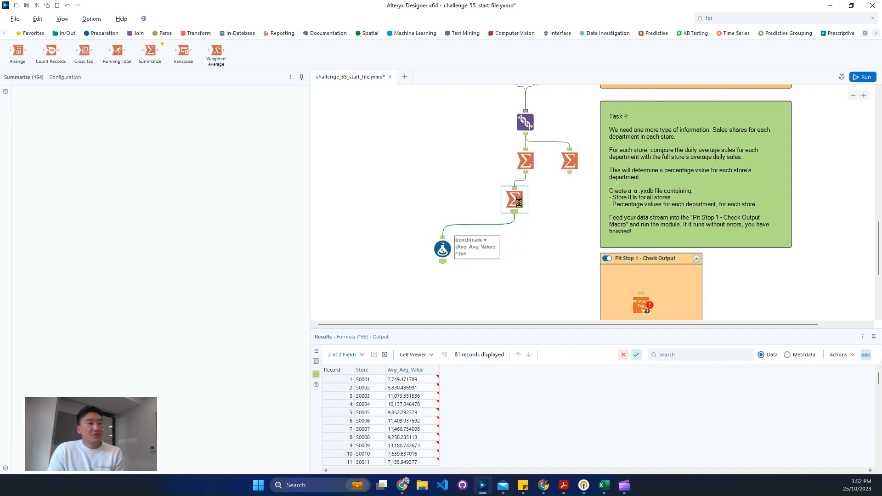
left_click_drag(506, 198, 434, 199)
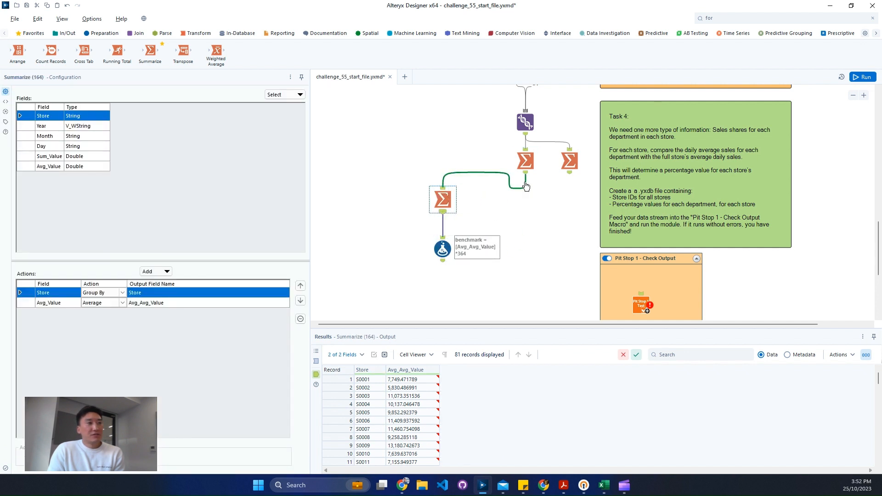
- Examine Sum_Value and Avg_Value in the daily store Summarize output and the configuration of the store average Summarize
left_click(525, 161)
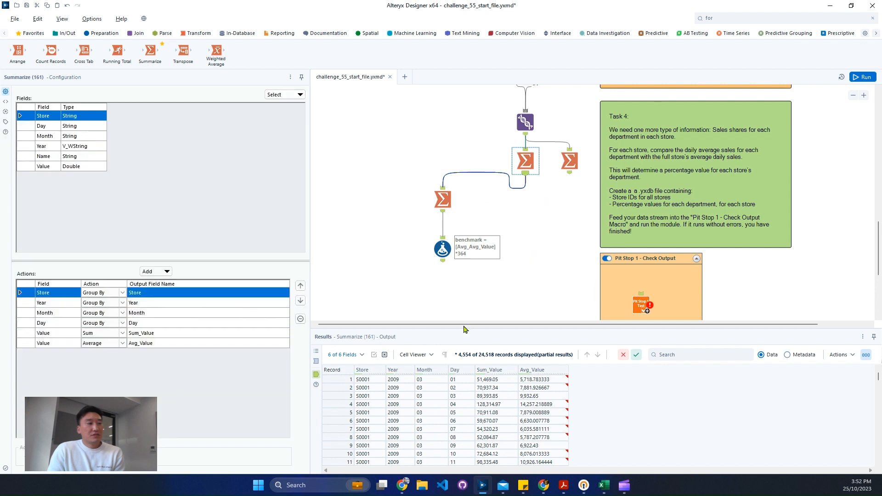
left_click(350, 376)
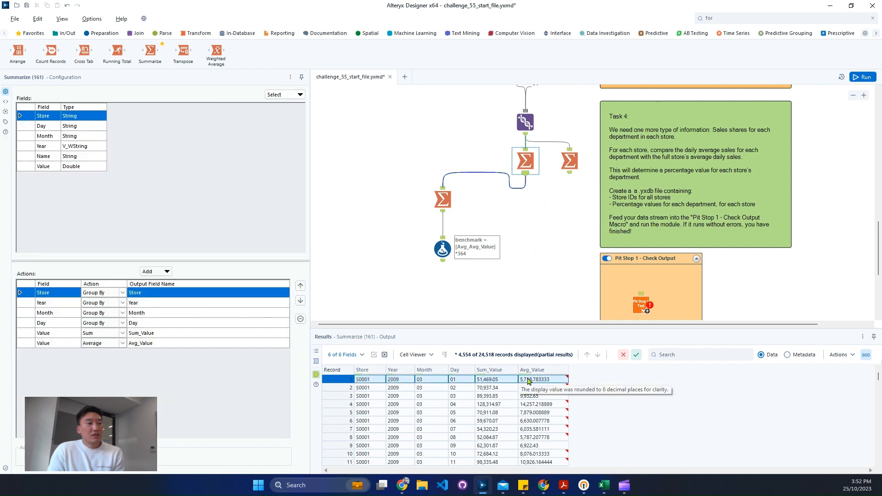
left_click(374, 381)
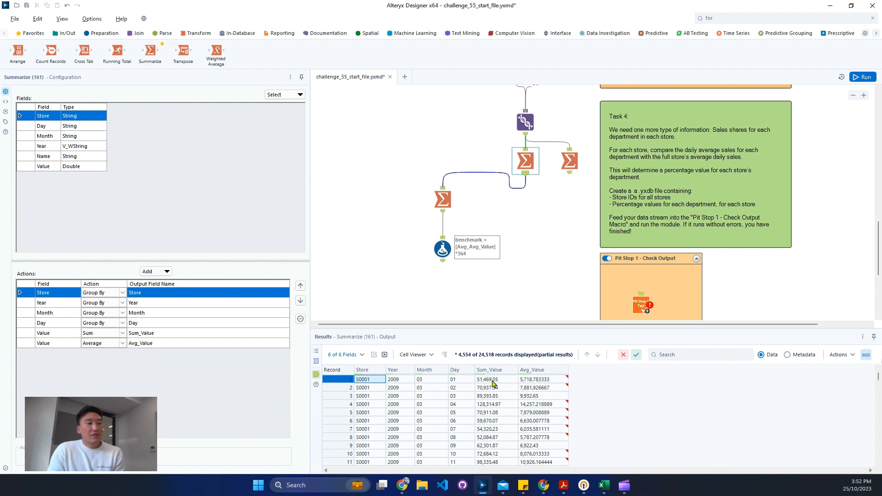
left_click(493, 382)
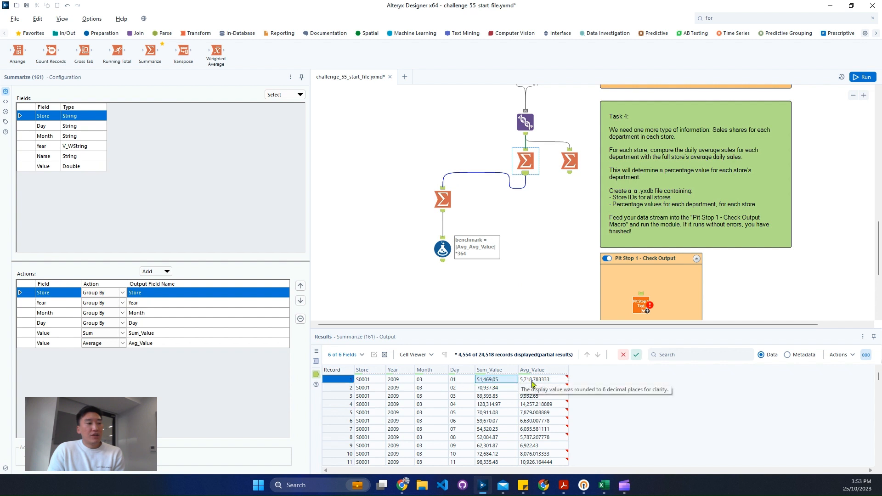
left_click(533, 381)
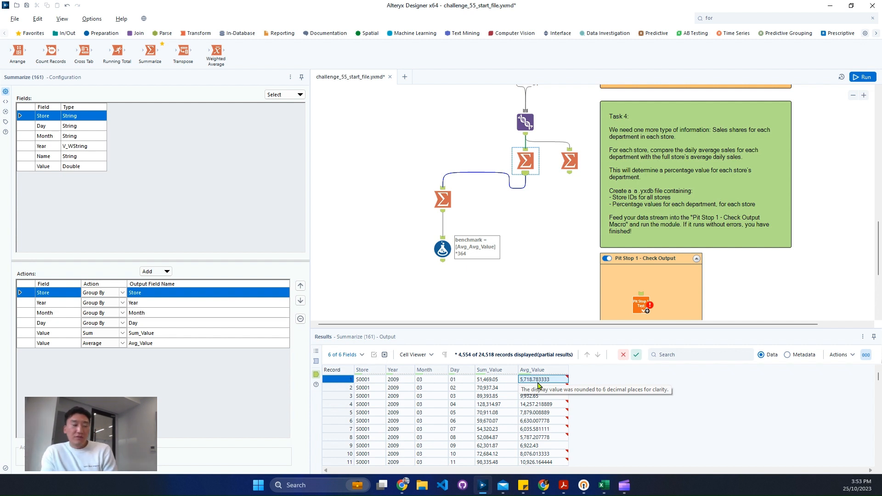
left_click(509, 382)
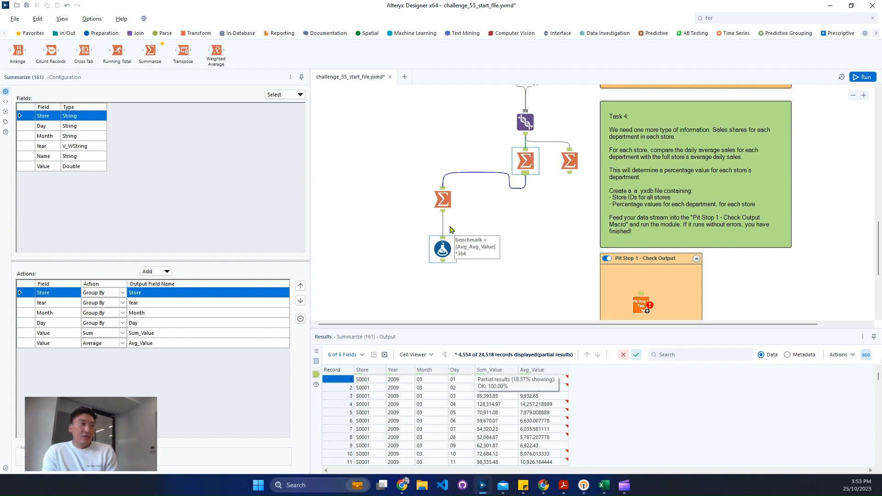
left_click(444, 204)
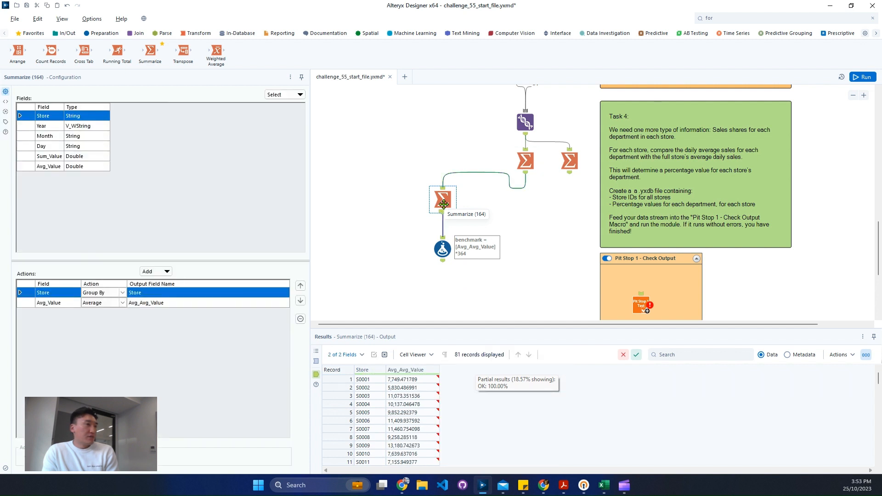
- Connect a new Summarize tool after the daily store Summarize, grouping by Store and averaging Sum_Value
left_click_drag(150, 53, 518, 207)
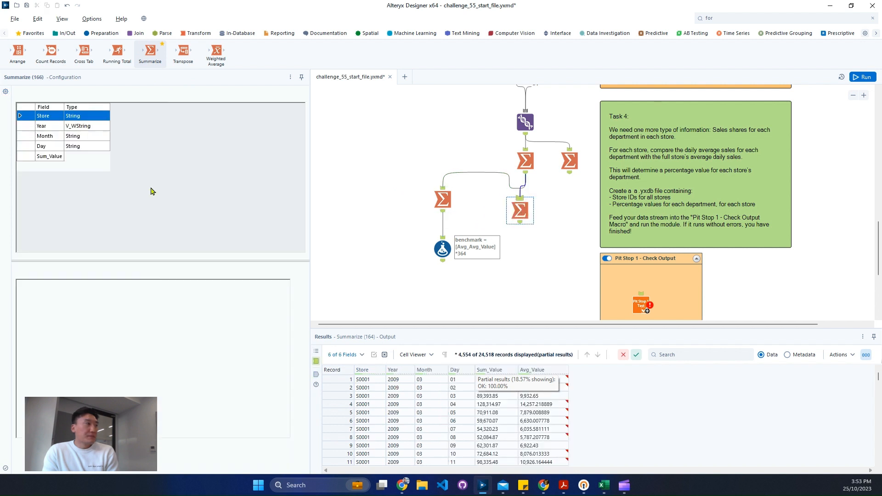
left_click(156, 272)
left_click(162, 282)
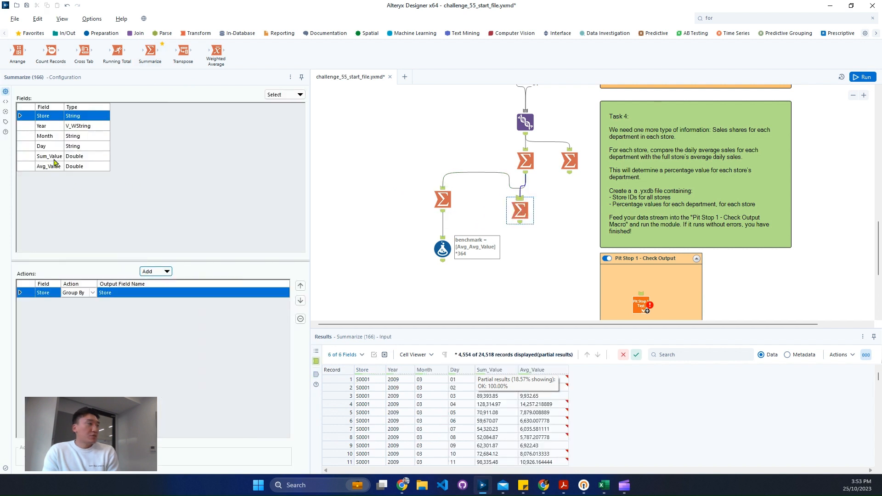
left_click(54, 158)
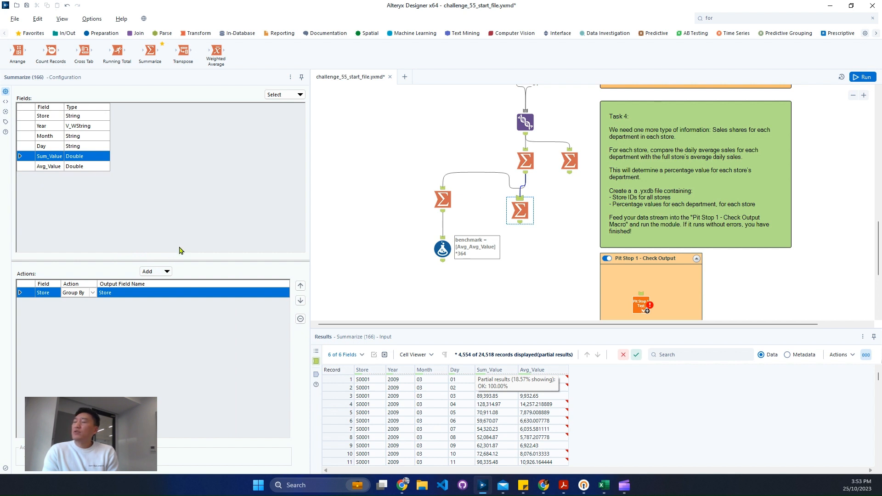
left_click(154, 272)
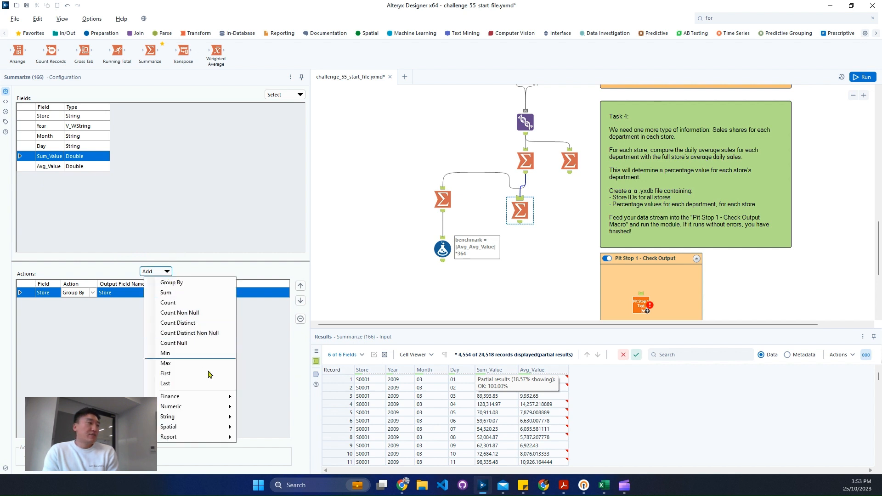
mouse_move(216, 407)
left_click(254, 357)
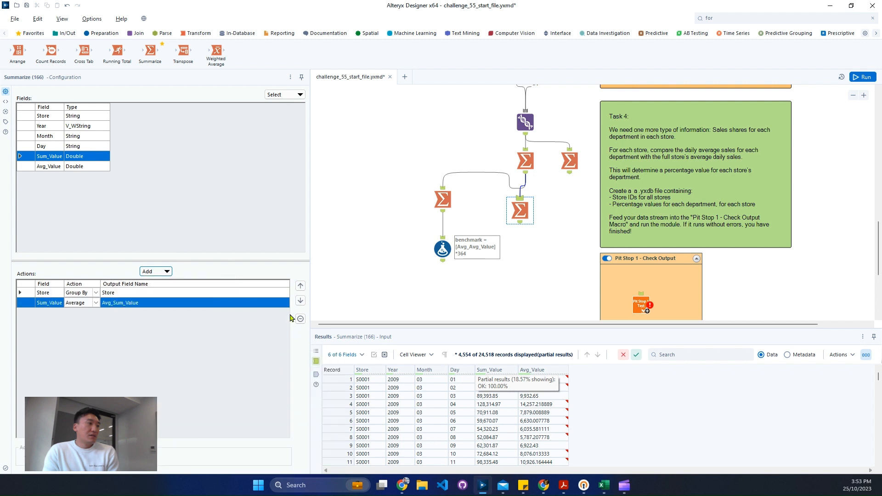
- Connect a new Summarize tool after the daily department Summarize, grouping by Store and Name and averaging Avg_Value
left_click(568, 162)
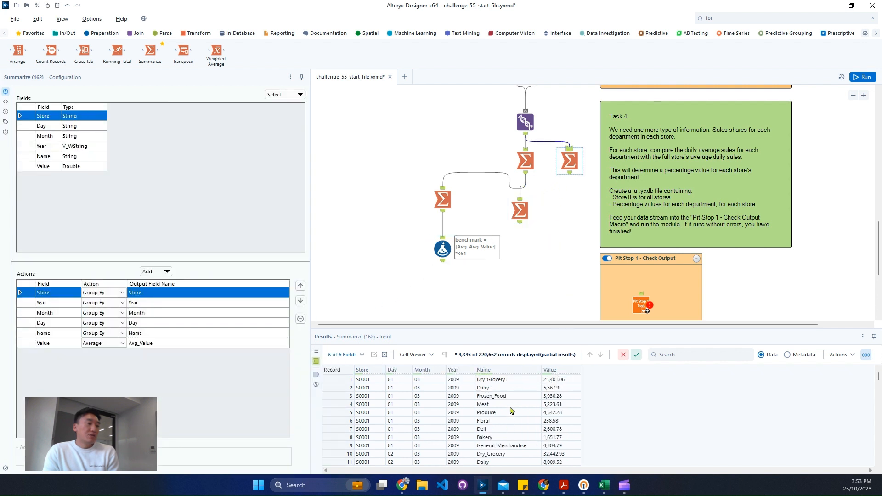
left_click_drag(150, 52, 575, 212)
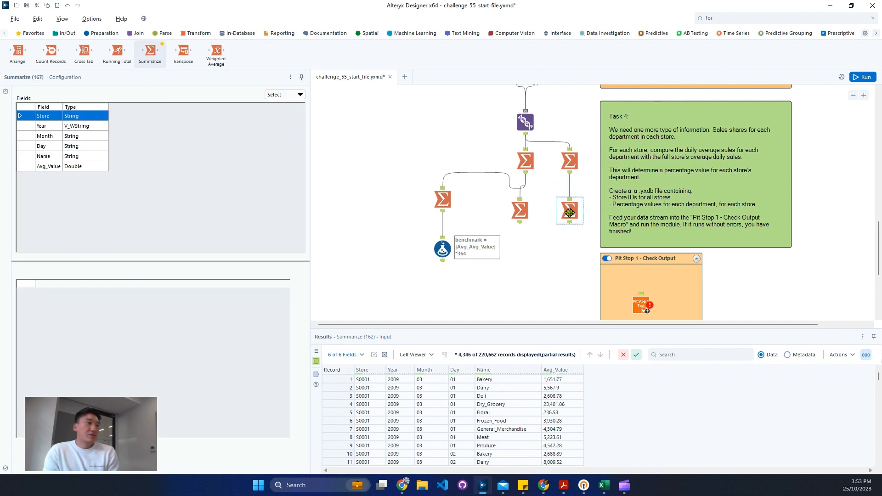
left_click(141, 271)
left_click(158, 283)
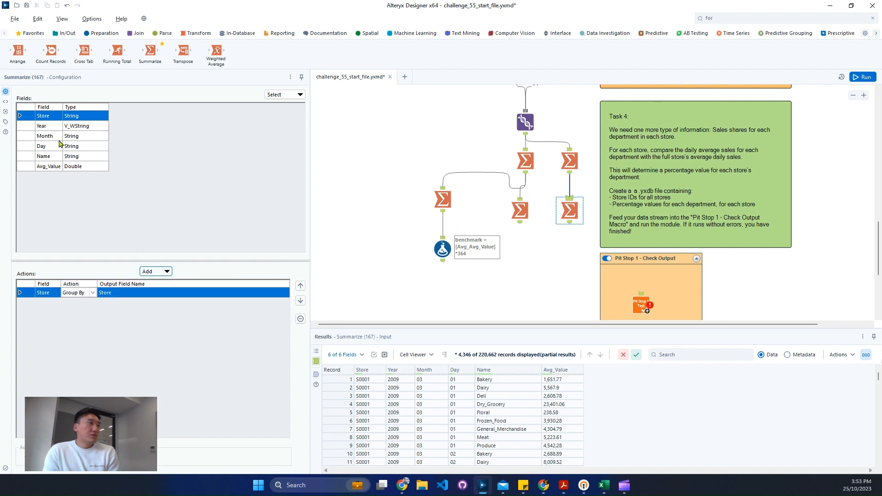
left_click(58, 159)
left_click(154, 272)
left_click(166, 282)
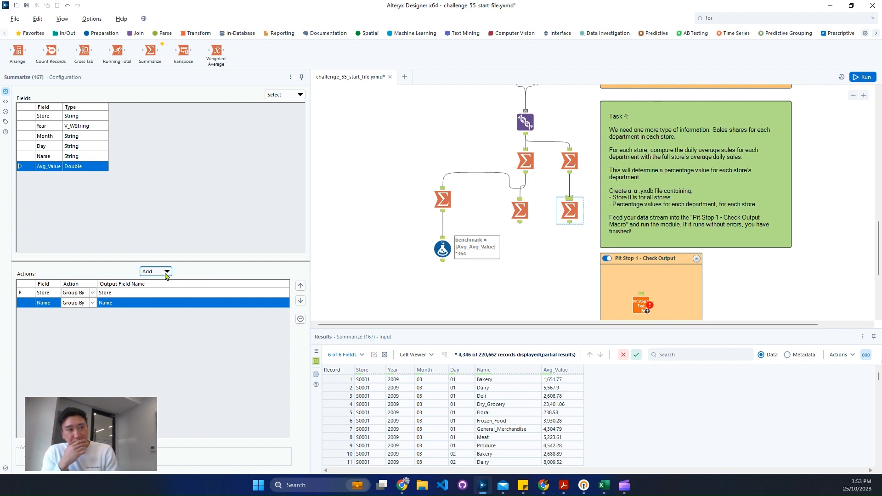
left_click(167, 272)
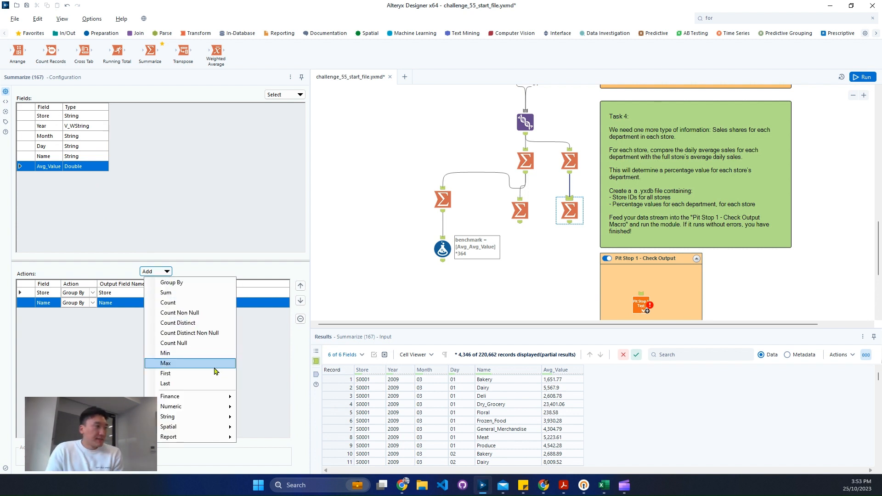
mouse_move(220, 407)
left_click(260, 357)
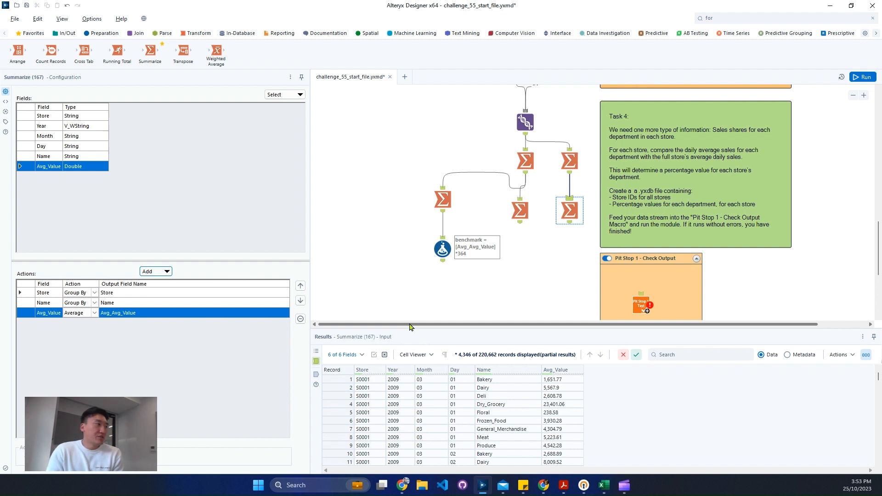
- Run the workflow and inspect the outputs of the new store-level and department-level Summarize tools
left_click(136, 34)
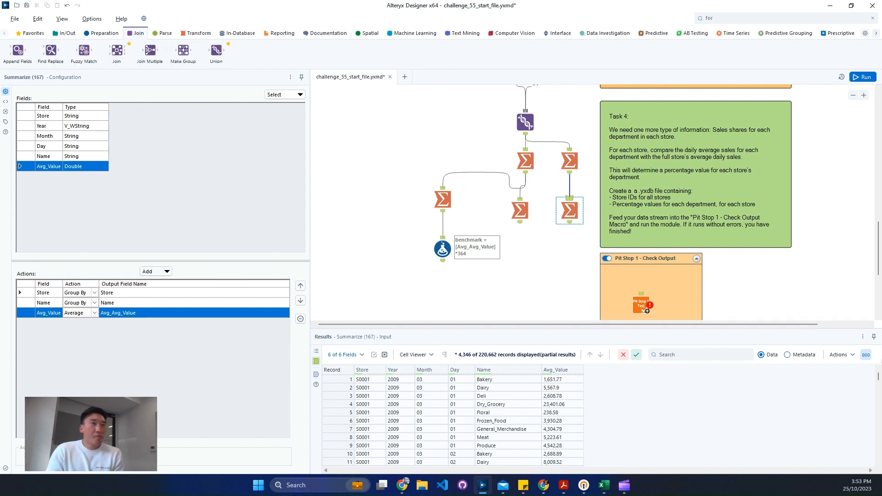
left_click(854, 79)
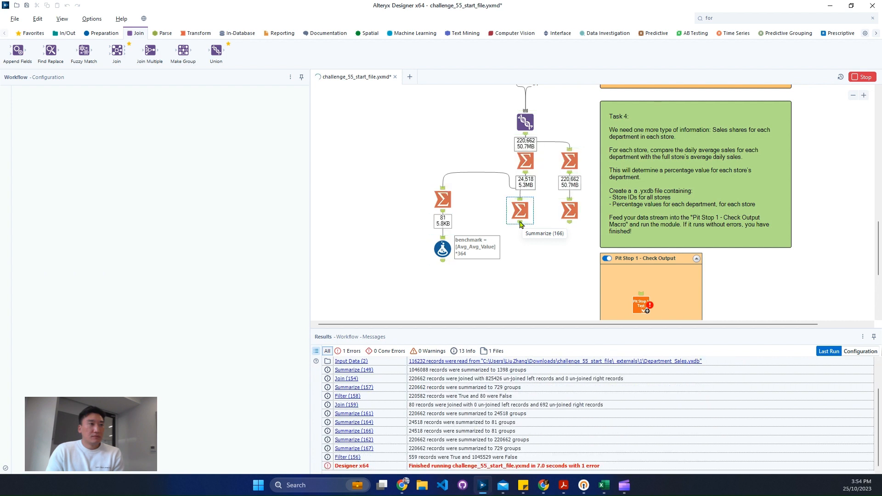
left_click(522, 223)
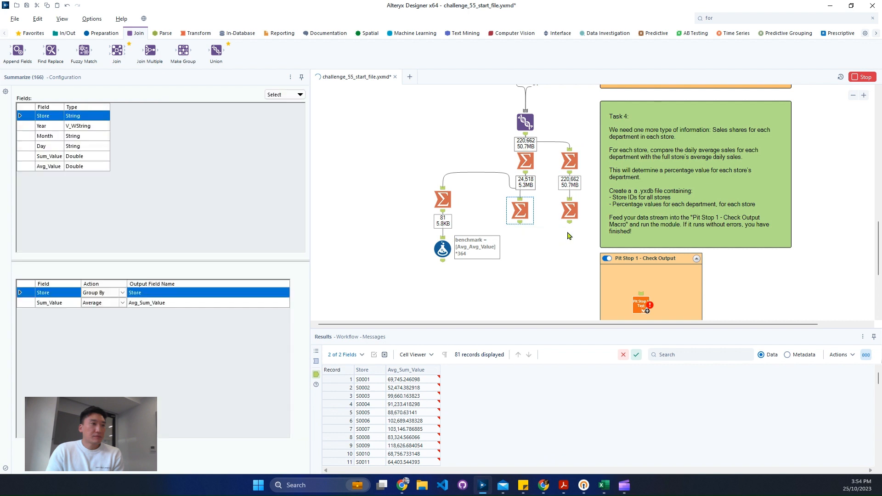
left_click(570, 225)
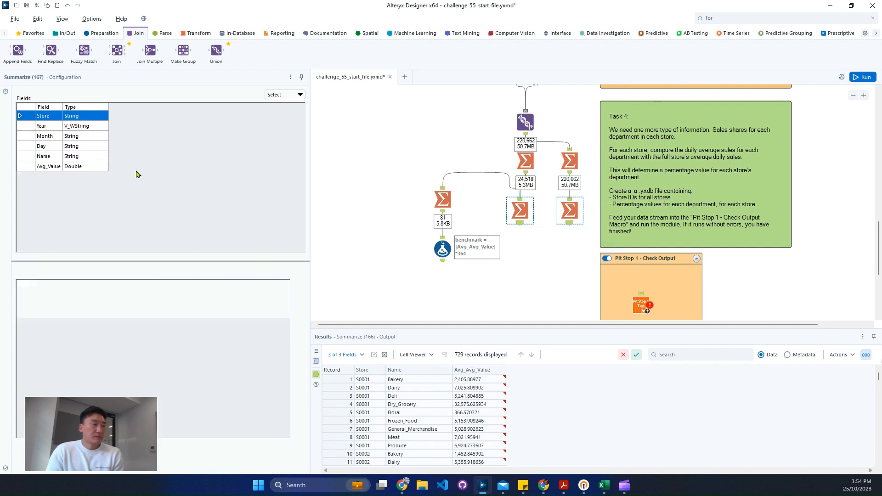
- Join the store-level and department-level Summarize outputs on Store, excluding the duplicate Store field from the right input
left_click_drag(118, 52, 559, 292)
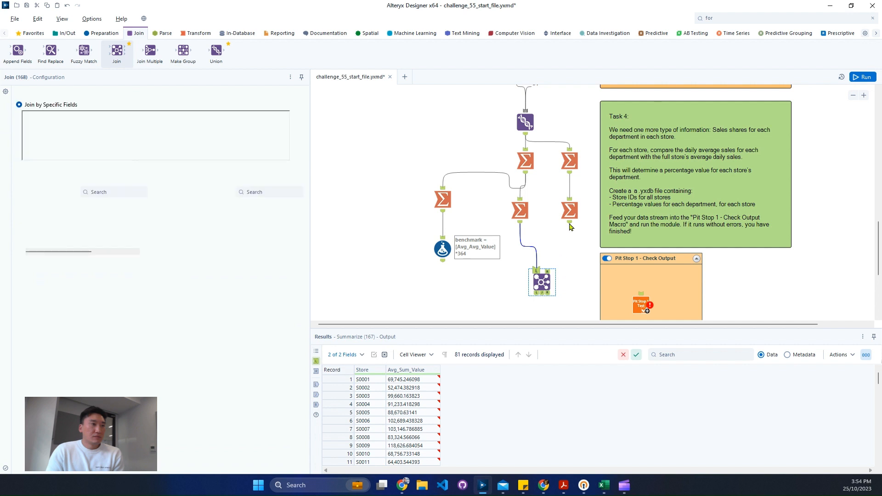
left_click_drag(570, 223, 548, 271)
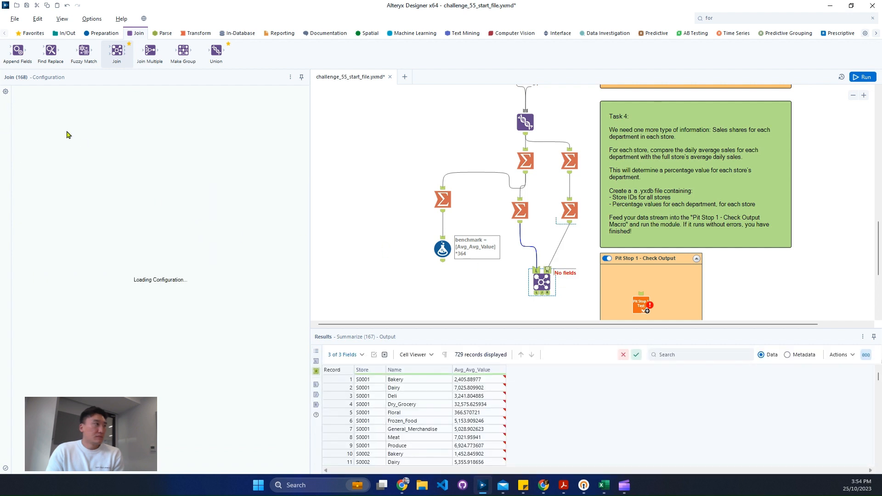
left_click(75, 125)
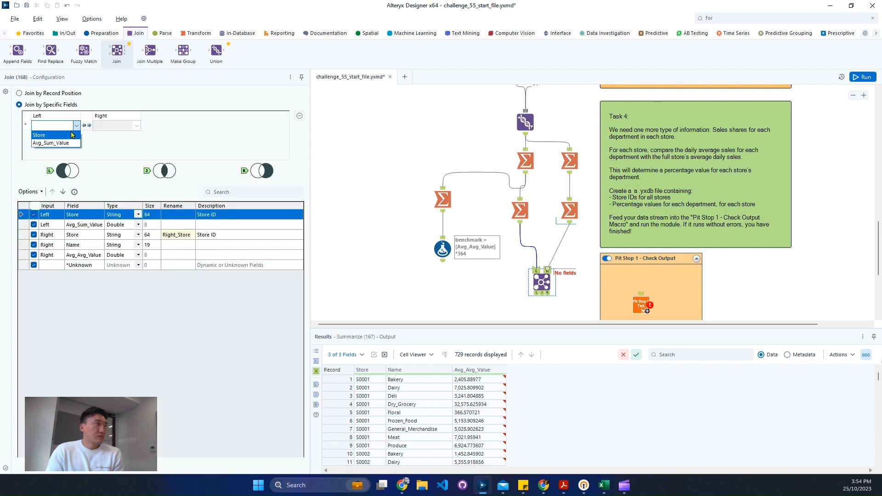
left_click(72, 135)
left_click(35, 236)
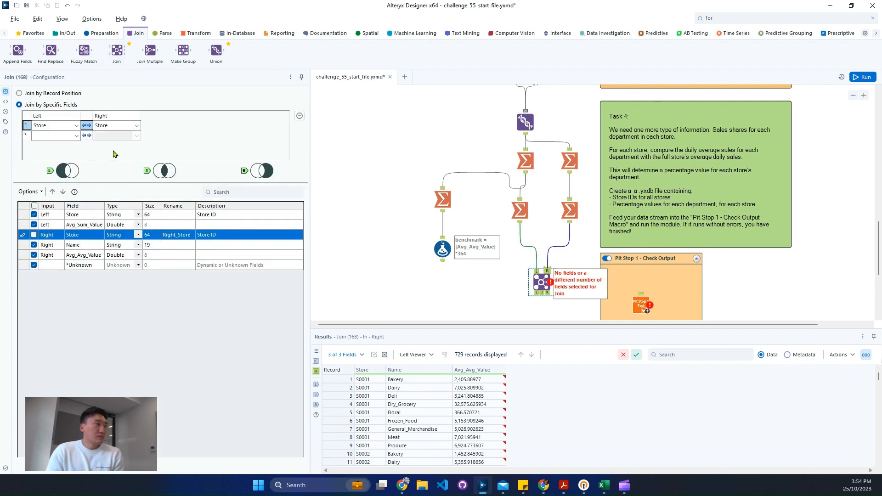
- Connect a Formula tool to the Join's matched output and add a new output column named Percentage
left_click(784, 19)
scroll(532, 245, "down", 1)
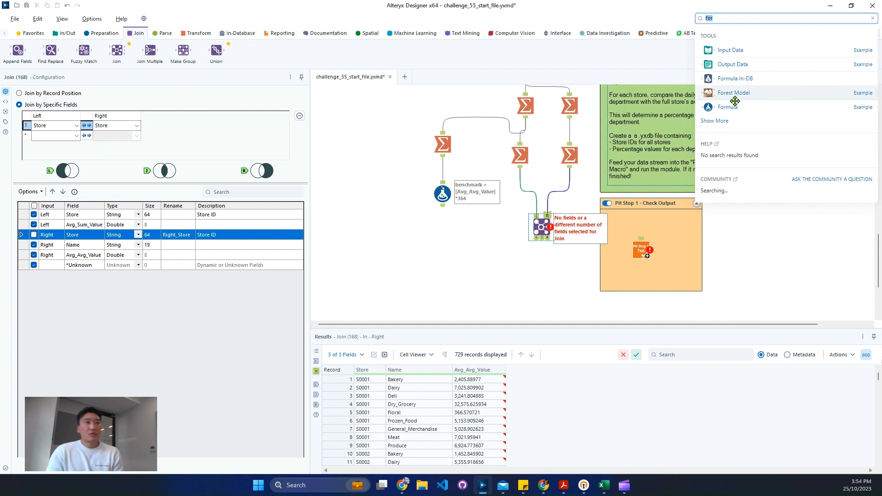
left_click_drag(728, 107, 542, 264)
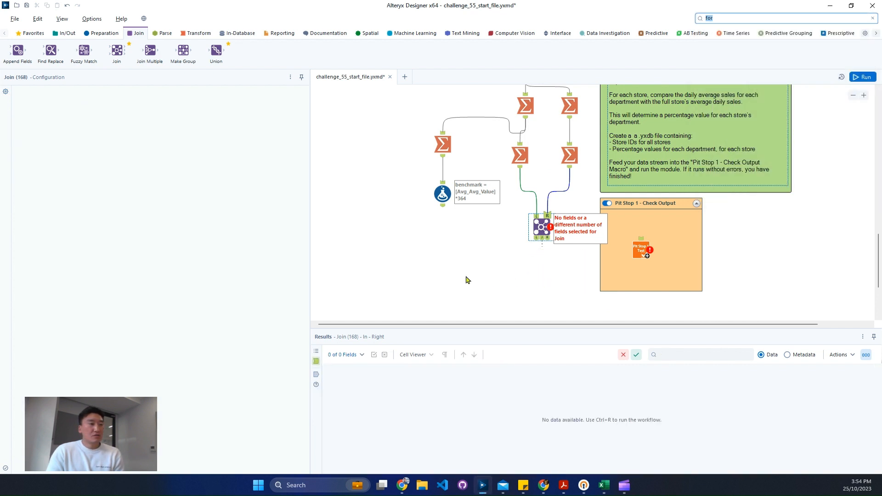
left_click(69, 101)
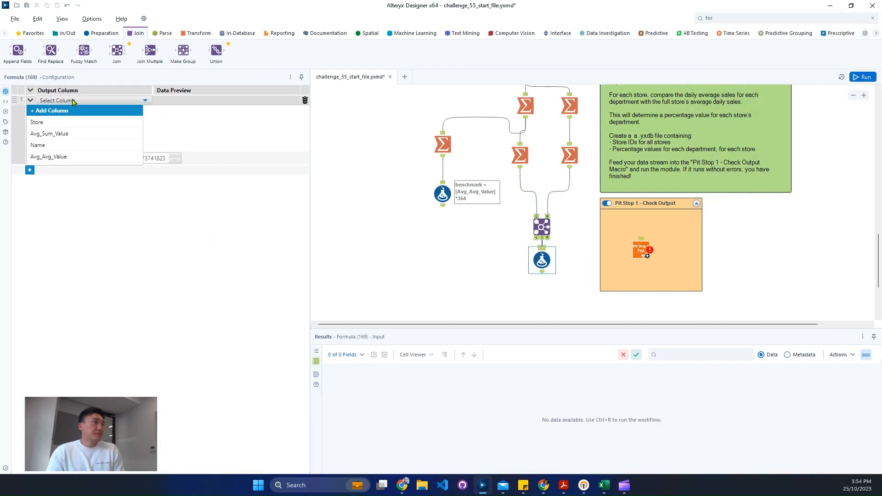
left_click(73, 101)
left_click(74, 101)
left_click(75, 115)
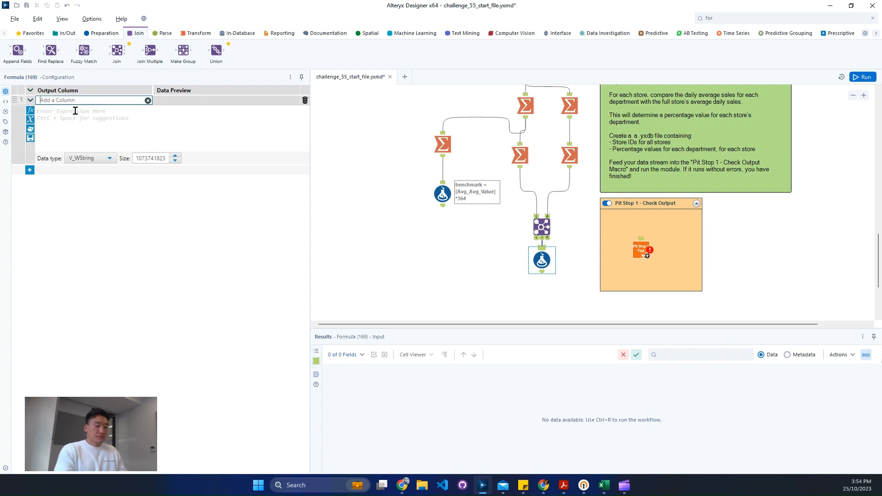
type("Pe")
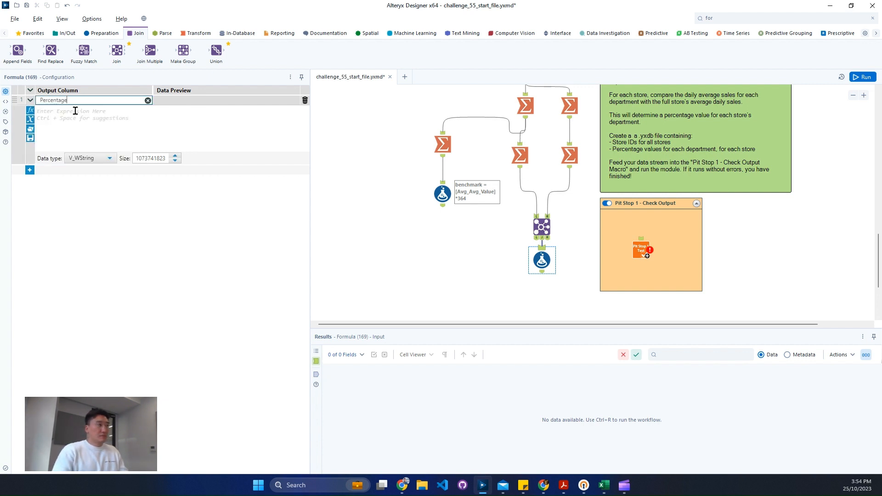
type("rcentage")
- Enter the Percentage expression as [Avg_Avg_Value]/[Avg_Sum_Value]
left_click(88, 118)
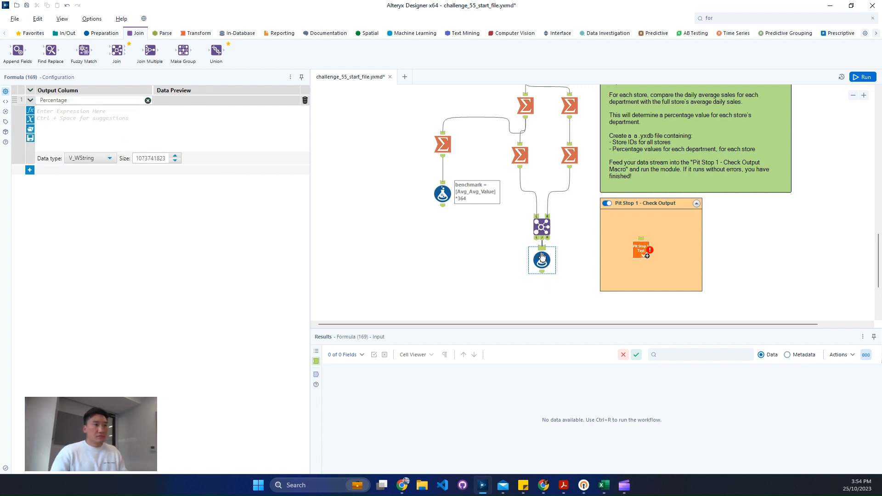
type("av")
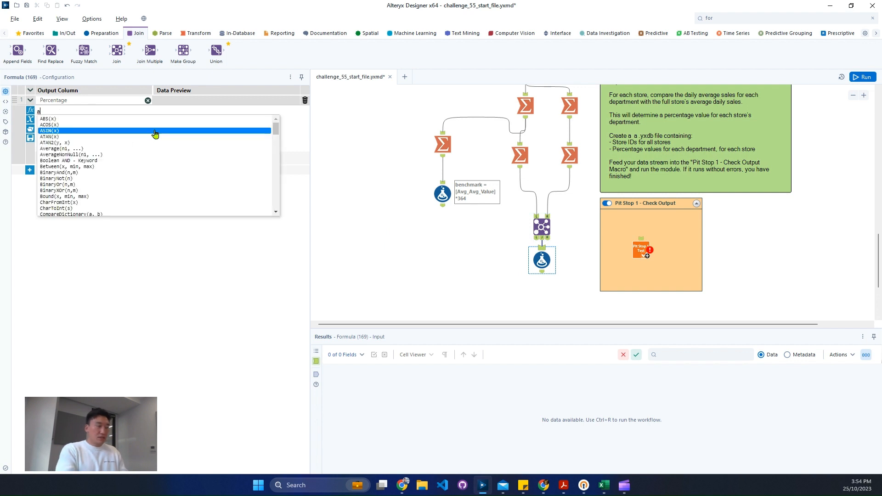
key("Down")
key("Down")
key("Down")
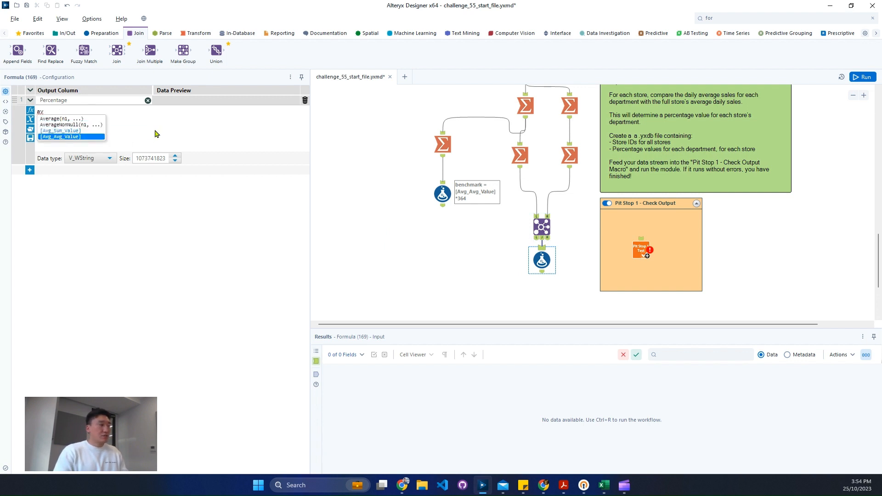
key("Return")
type("/avg")
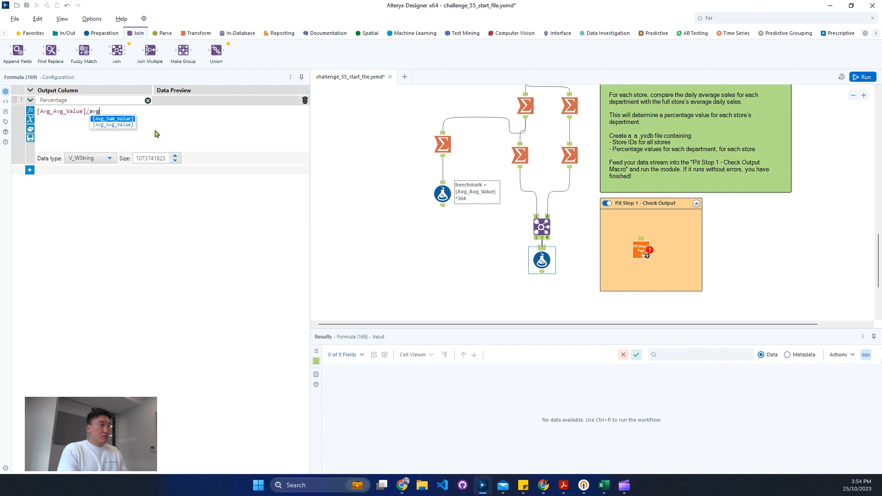
key("Return")
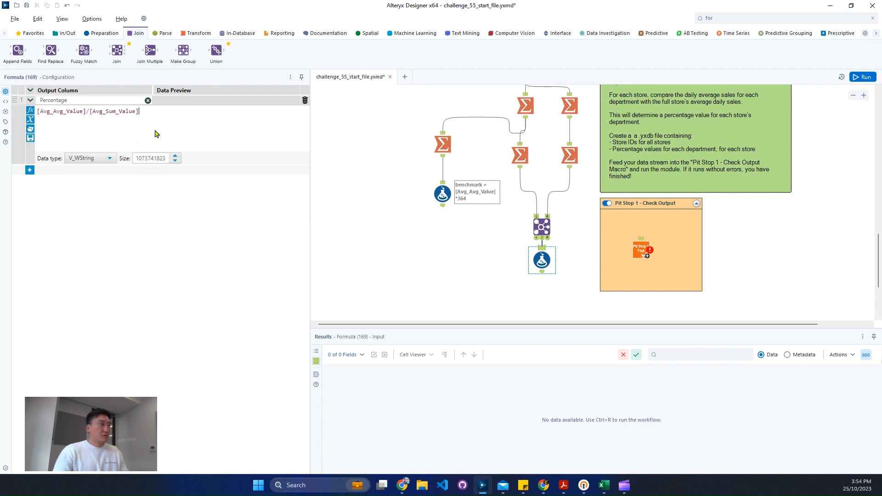
- Set the Percentage column's data type to Double and multiply its expression by 100
left_click(96, 158)
left_click(100, 202)
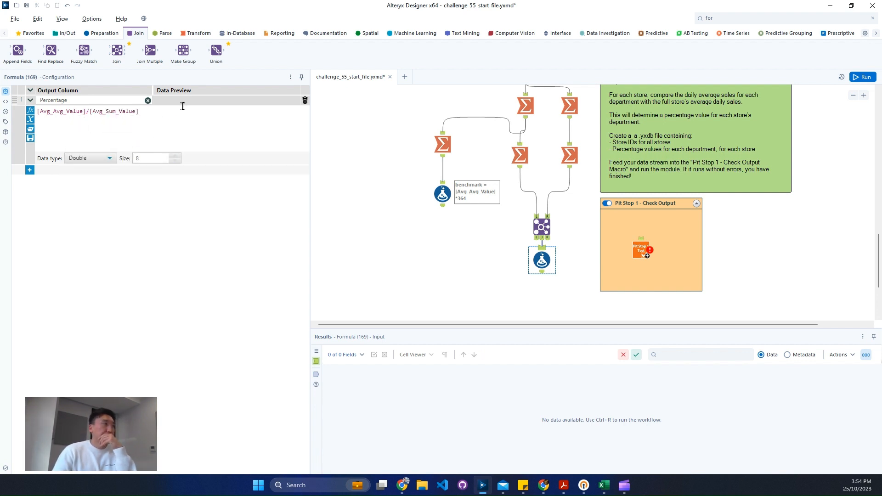
type("*")
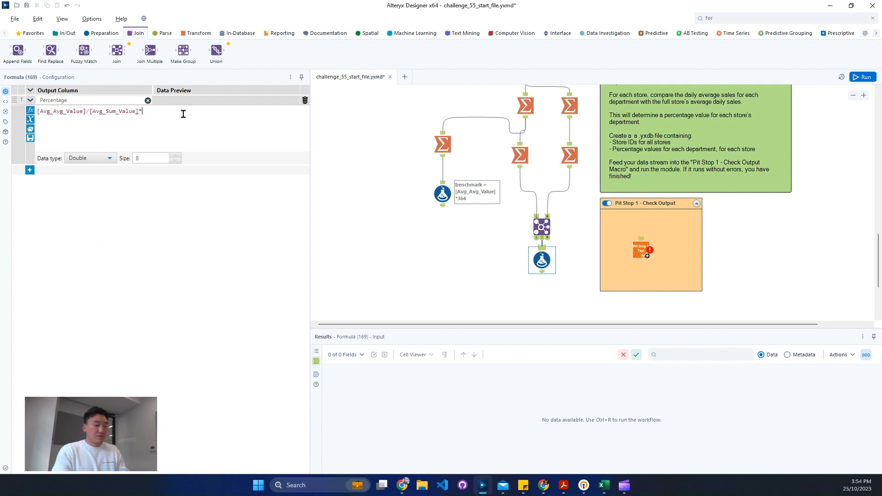
type("100")
left_click(381, 197)
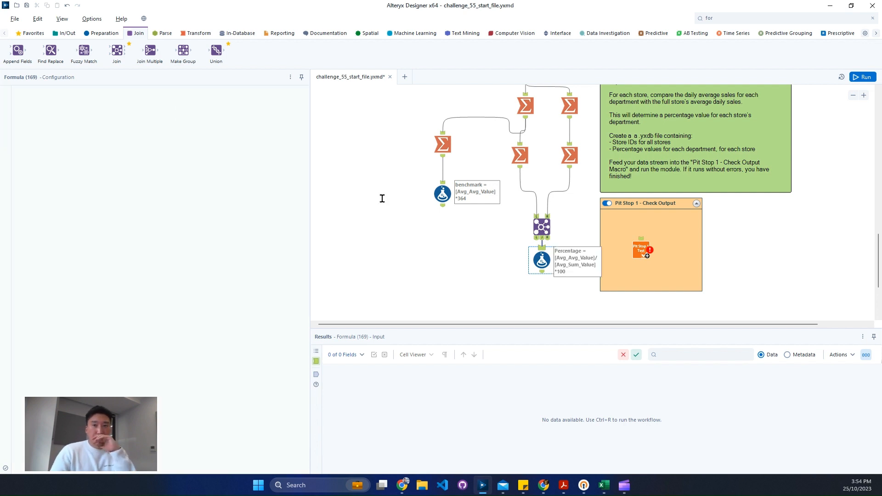
- Run the workflow and check the configuration and messages of the Pit Stop 1 - Check Output macro
key("ctrl+r")
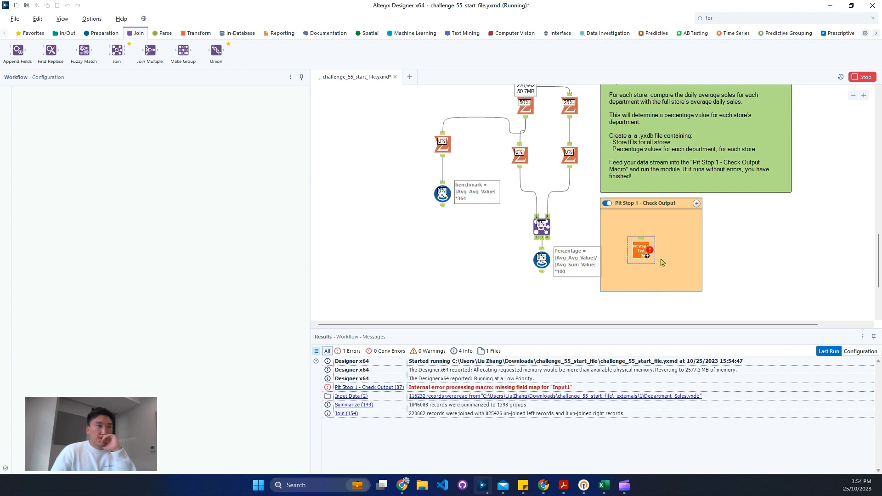
scroll(598, 193, "up", 10)
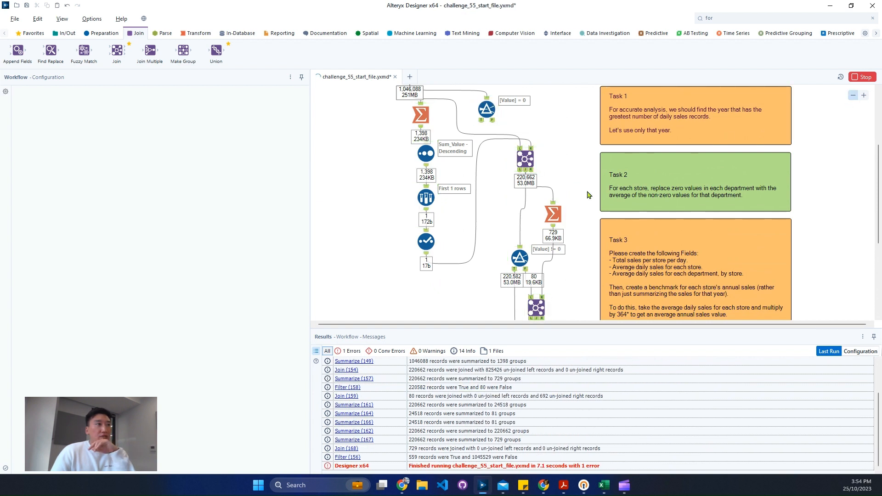
left_click(853, 95)
scroll(452, 221, "down", 3)
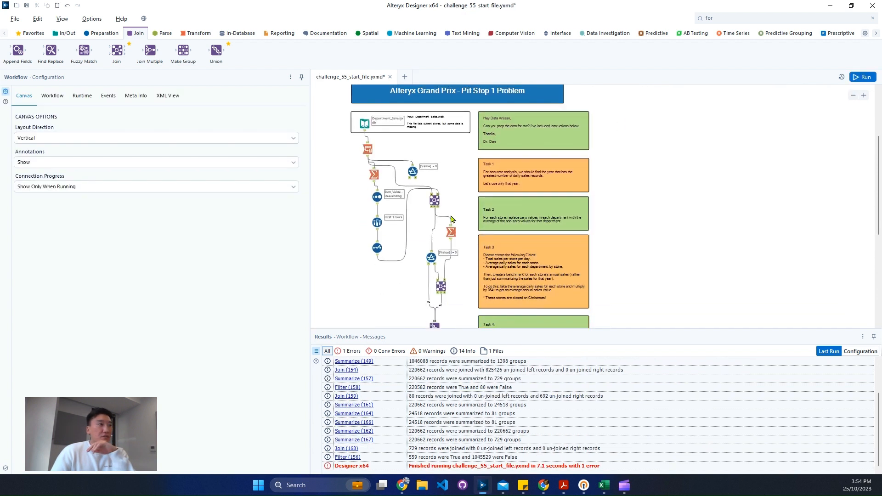
scroll(452, 221, "down", 5)
left_click(502, 263)
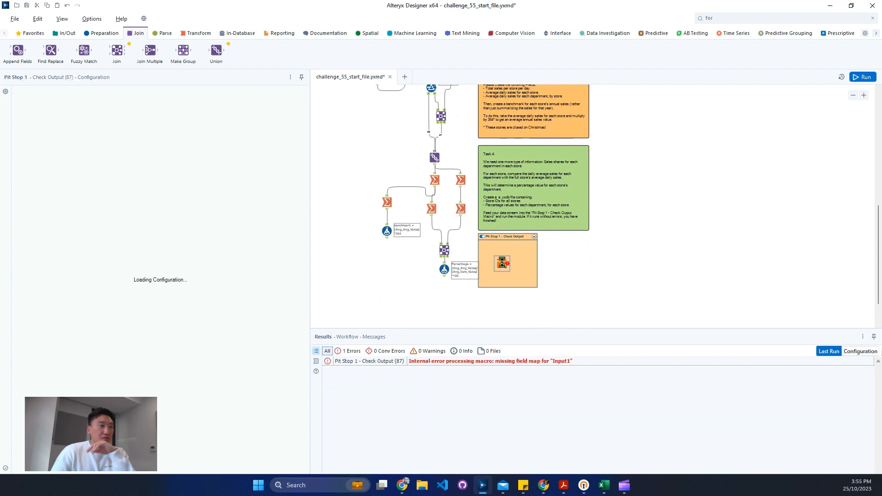
left_click(864, 96)
left_click(864, 96)
left_click(863, 96)
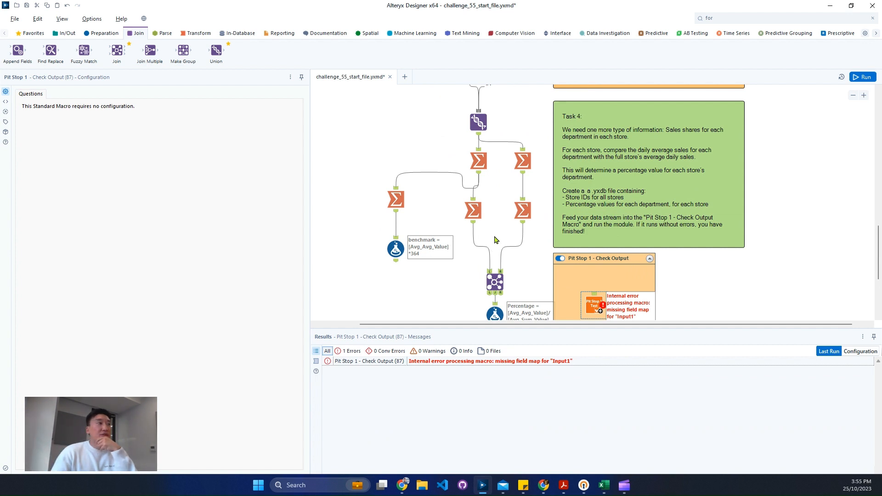
- Examine the percentages of all store S0001 departments in the Percentage Formula tool's output
scroll(495, 240, "down", 2)
left_click(495, 235)
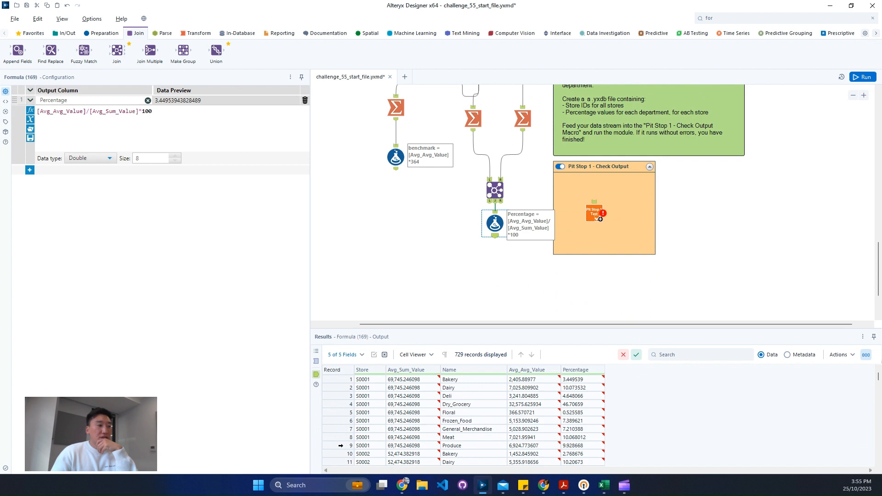
left_click_drag(341, 445, 341, 380)
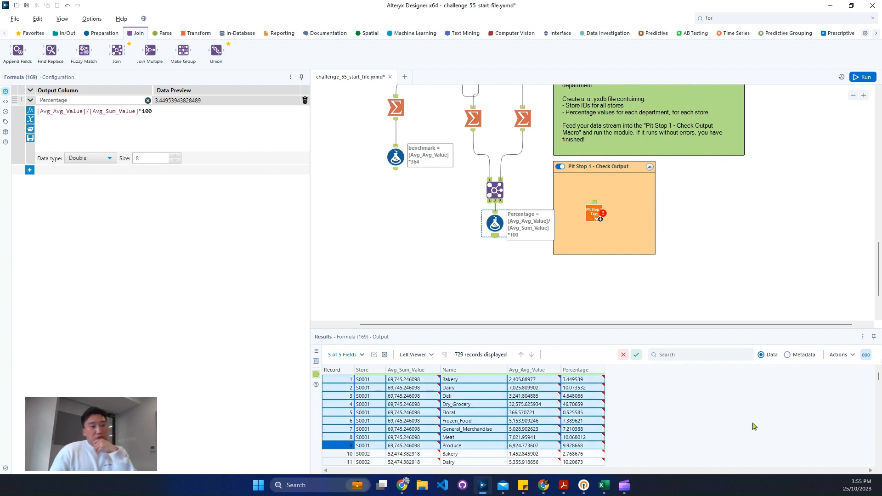
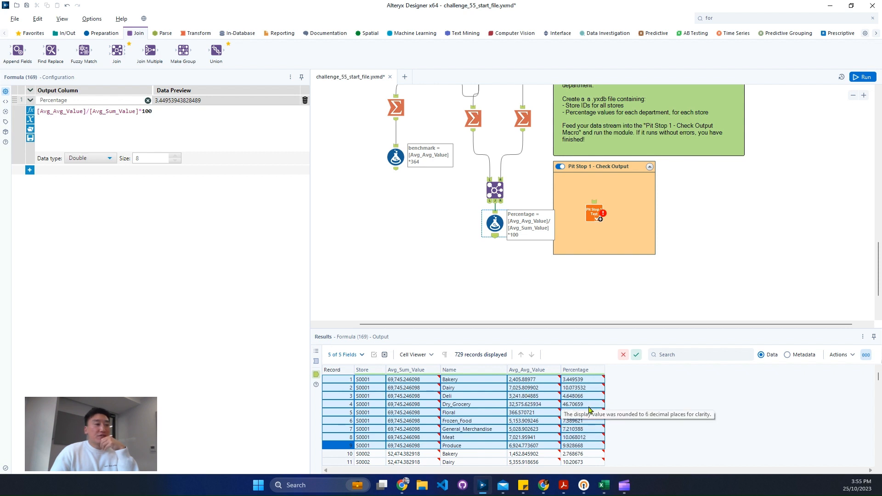
- Open the second challenge 55 workflow file in its own tab
left_click(590, 407)
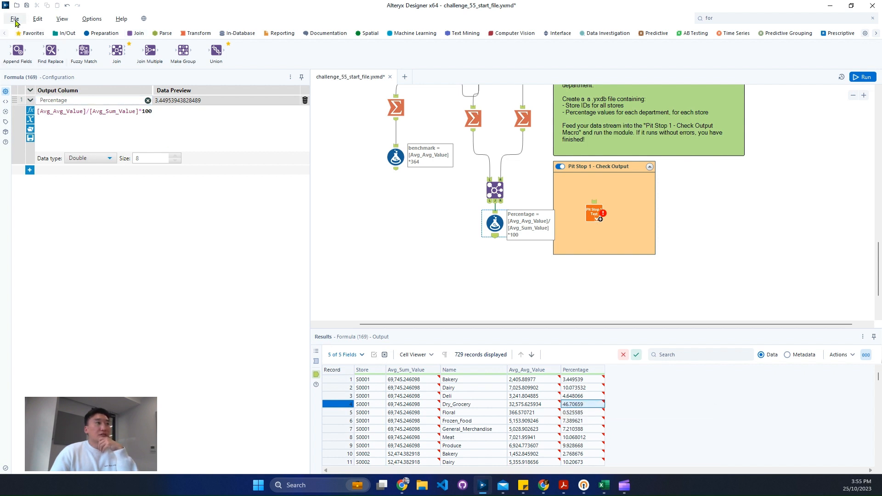
left_click(15, 22)
left_click(16, 21)
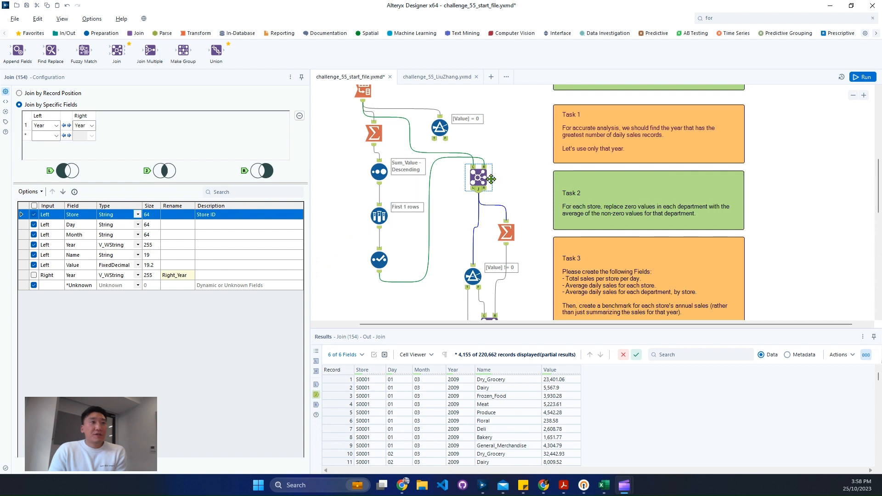
- In the Summarize tool below the Transpose tool, replace the Sum of Value with a Count of Value
scroll(365, 164, "up", 3)
left_click(364, 164)
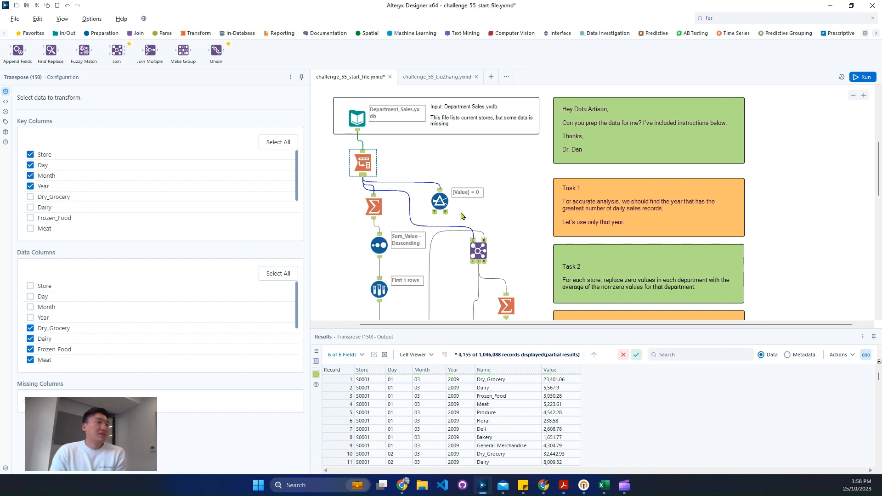
left_click(374, 207)
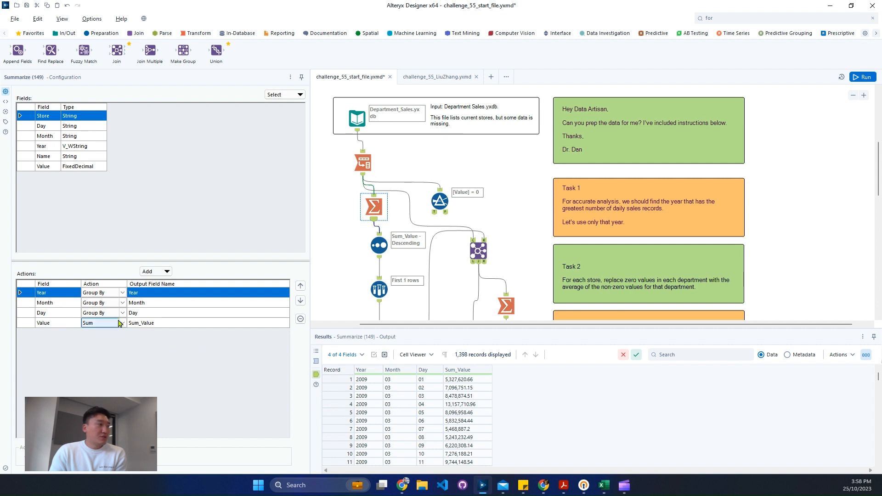
left_click(162, 323)
left_click(300, 319)
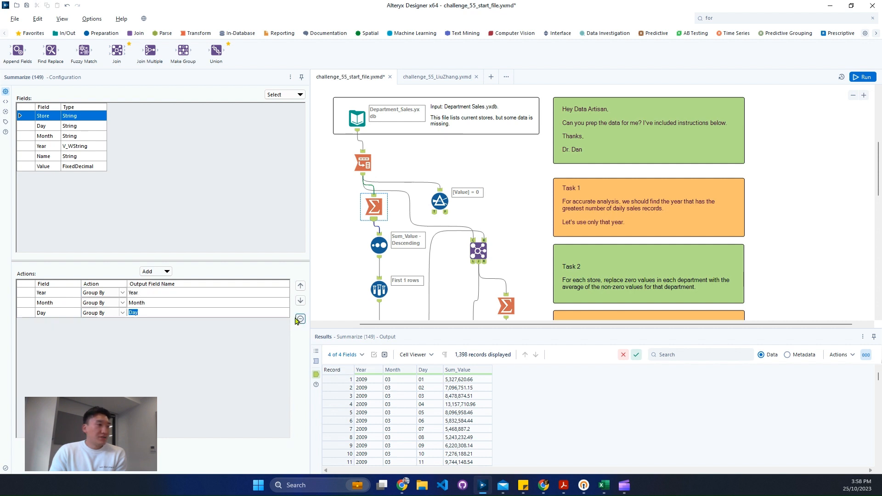
left_click(70, 166)
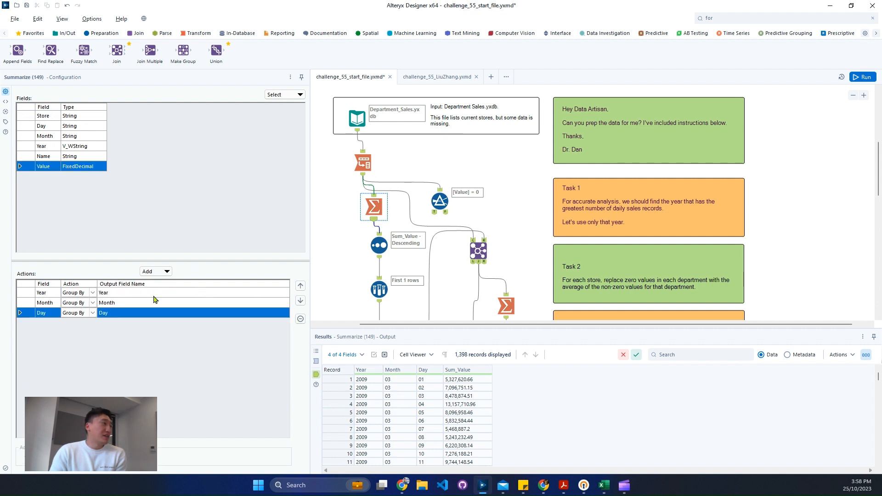
left_click(156, 271)
left_click(199, 301)
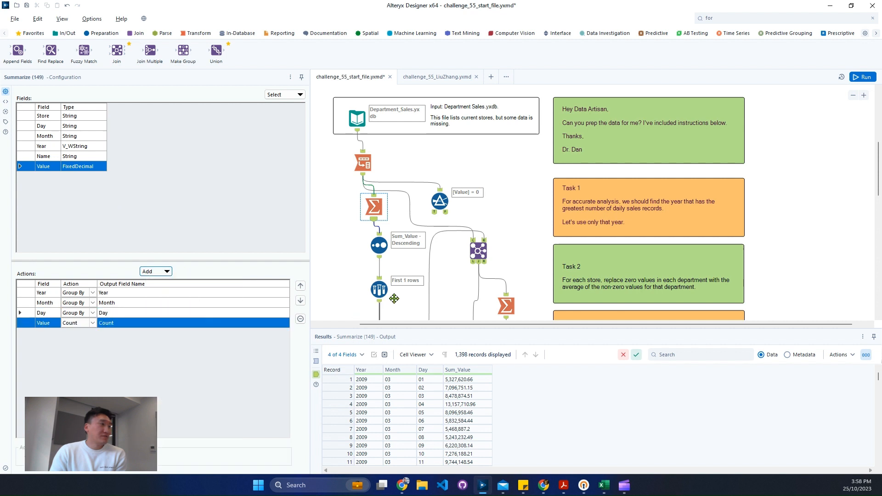
- Set the Sort tool's missing sort field to Count
left_click(381, 255)
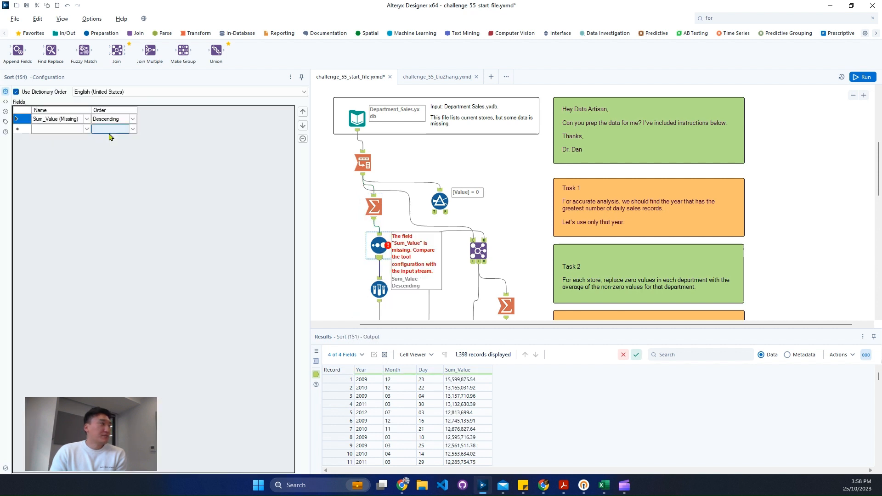
left_click(86, 119)
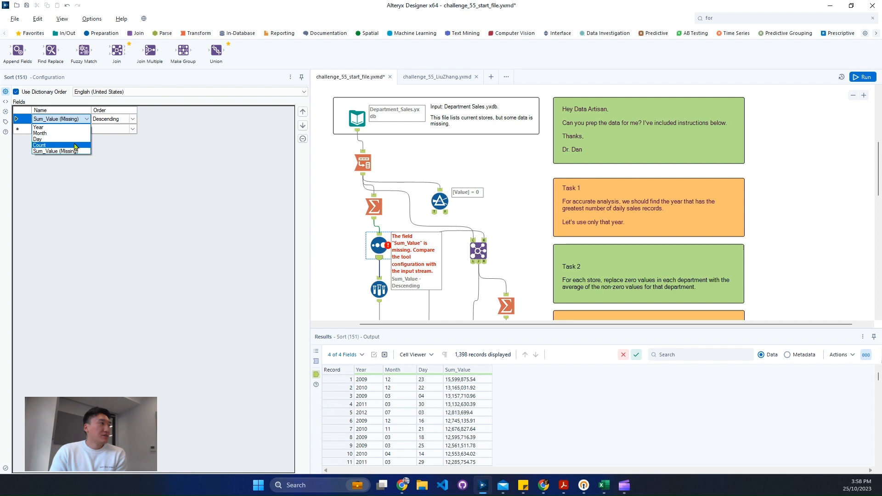
left_click(78, 145)
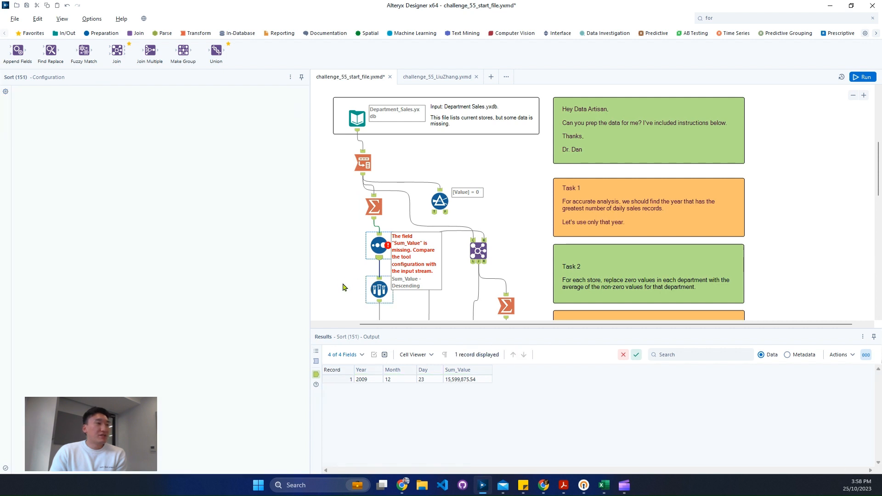
- Run the workflow and check which year the Select tool below the Sample tool outputs
scroll(366, 258, "down", 1)
left_click(378, 275)
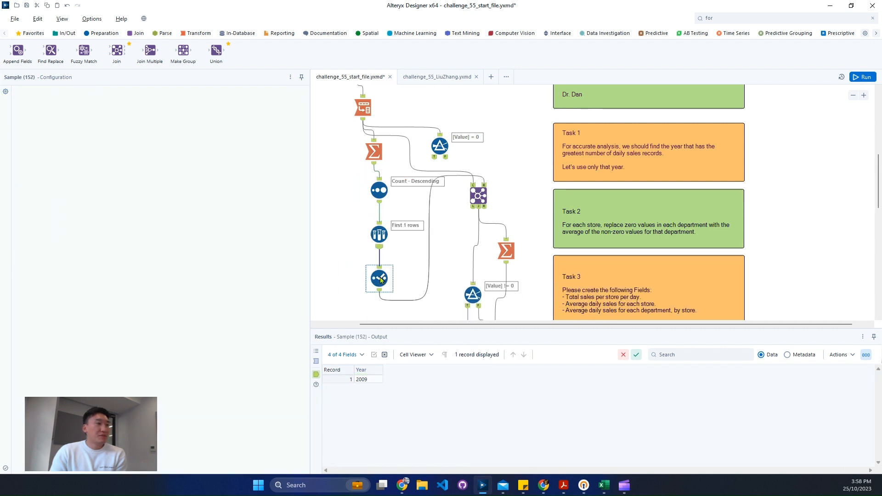
left_click(415, 254)
key("ctrl+r")
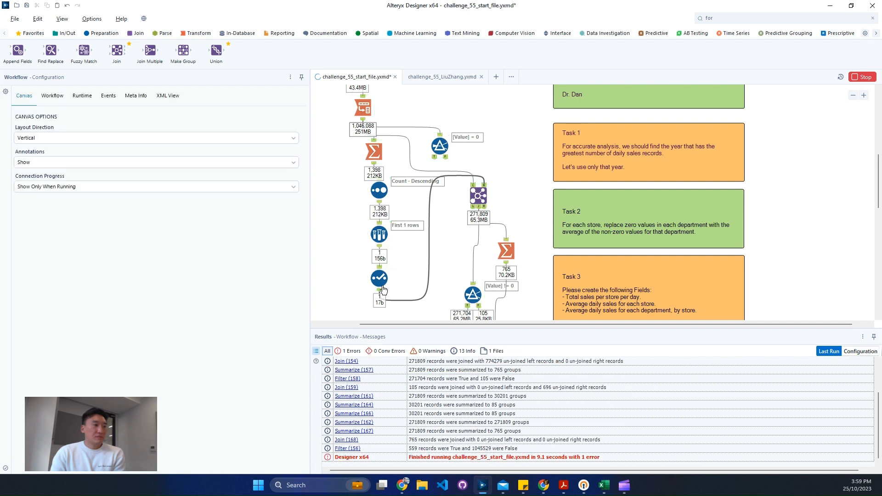
left_click(380, 292)
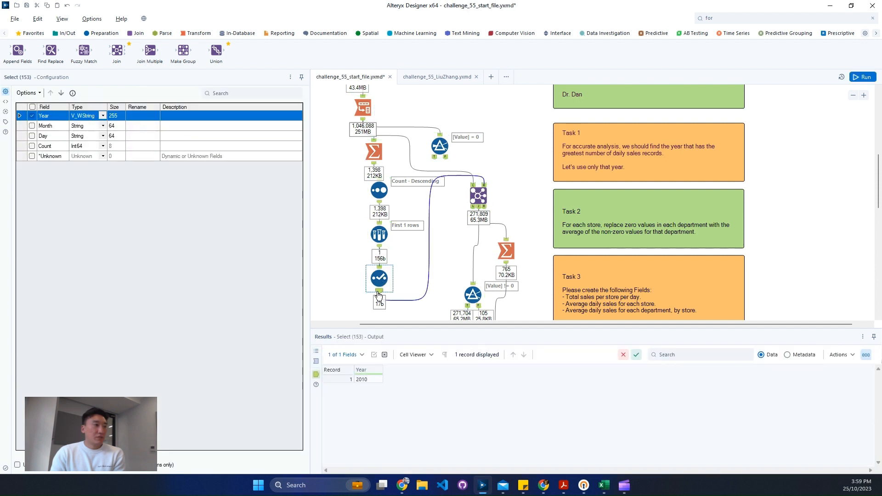
- Review the Transpose and Department_Sales.yxdb data, and add another Summarize tool fed directly by the Department_Sales.yxdb input
left_click(366, 118, "ctrl")
left_click(367, 118)
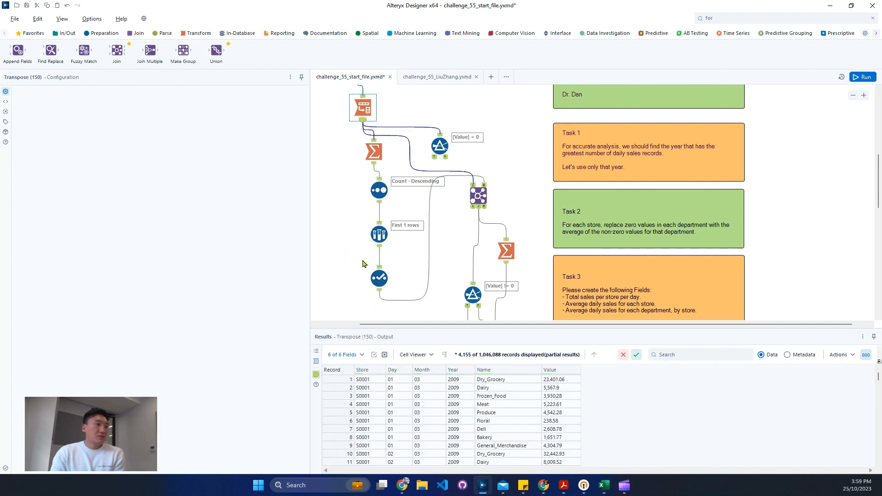
scroll(363, 264, "up", 1)
left_click(358, 120)
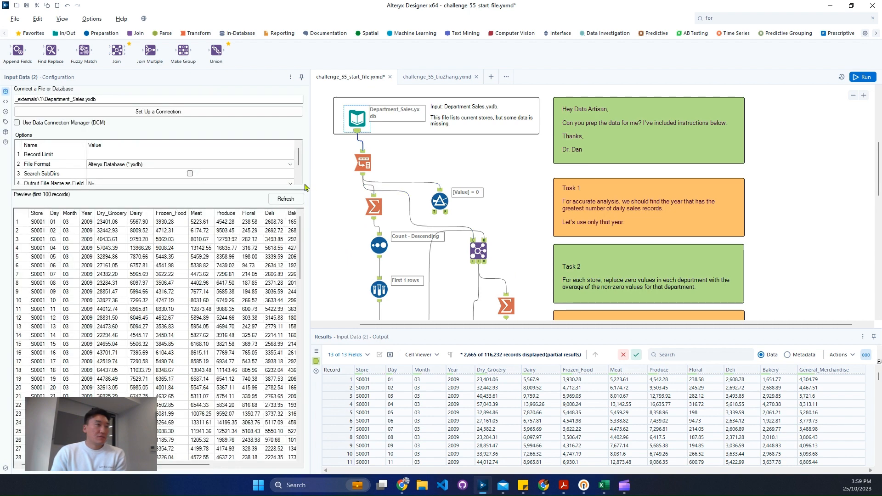
left_click(196, 33)
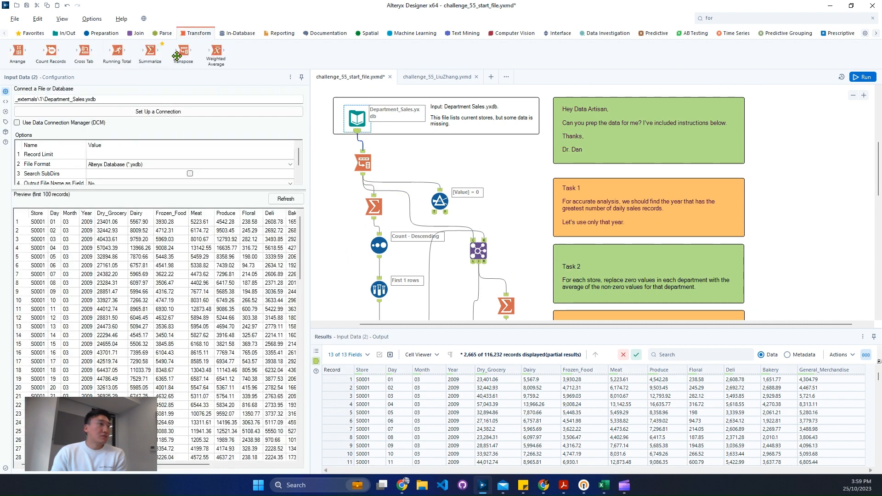
left_click_drag(154, 53, 418, 157)
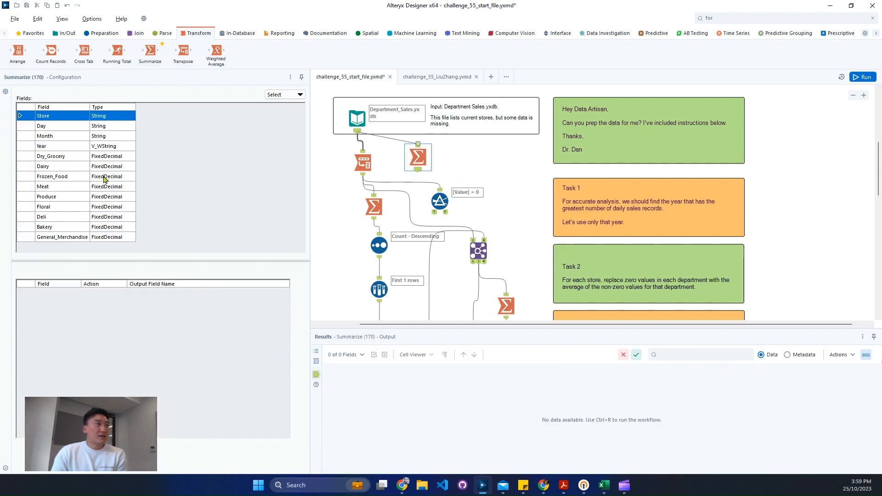
- Group the new Summarize tool by Year and select its Store field
left_click(73, 147)
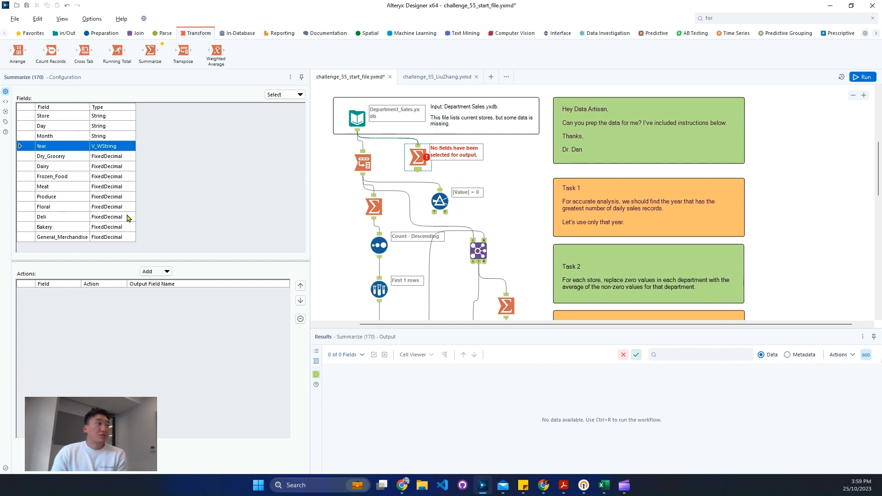
left_click(158, 272)
left_click(167, 282)
left_click(91, 237)
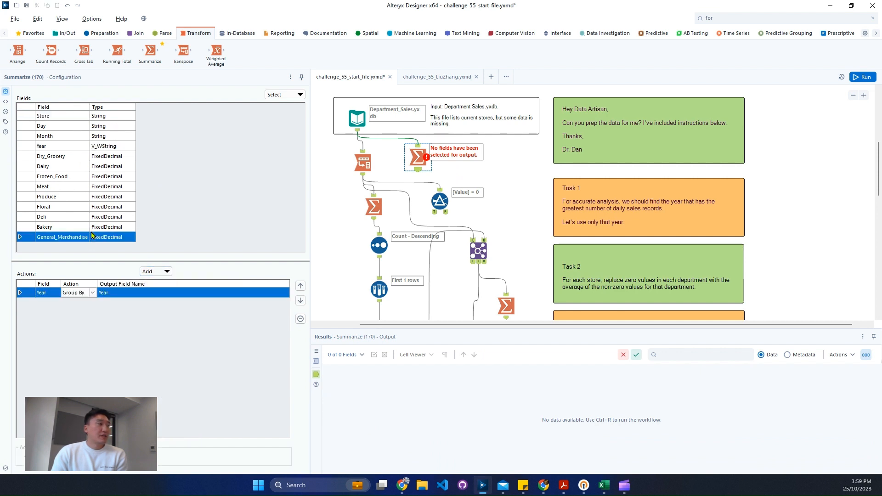
left_click(90, 117)
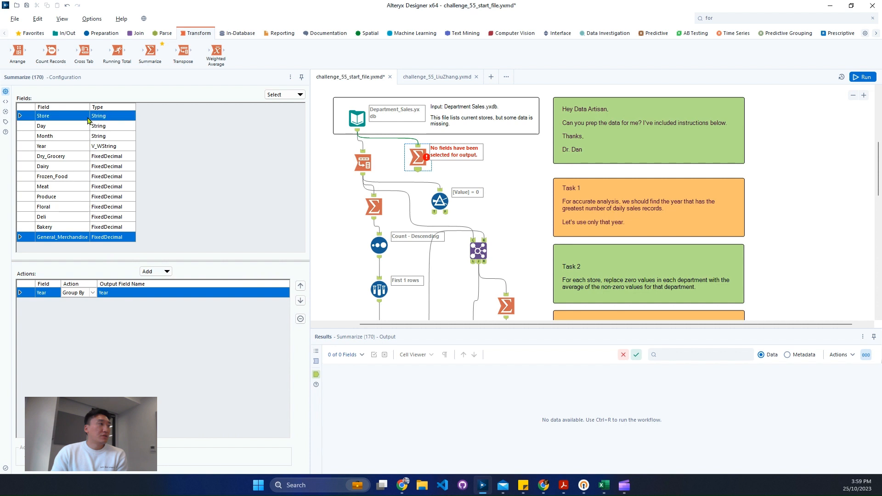
left_click(155, 272)
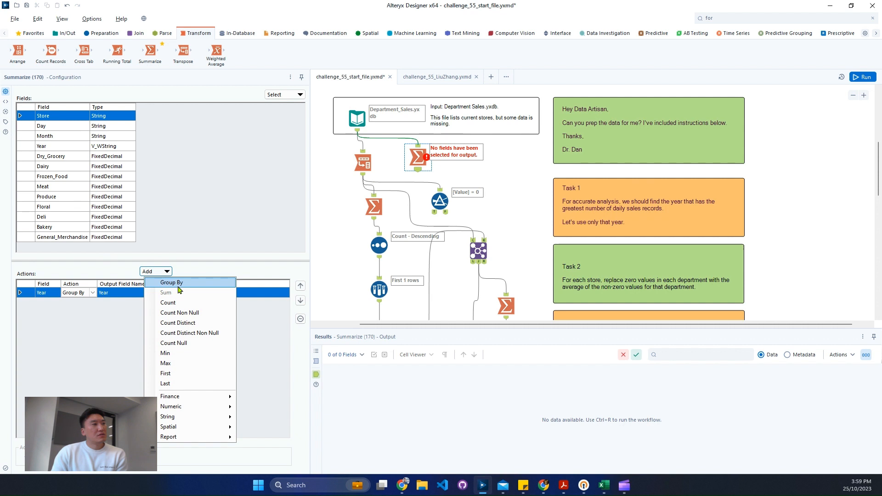
left_click(173, 283)
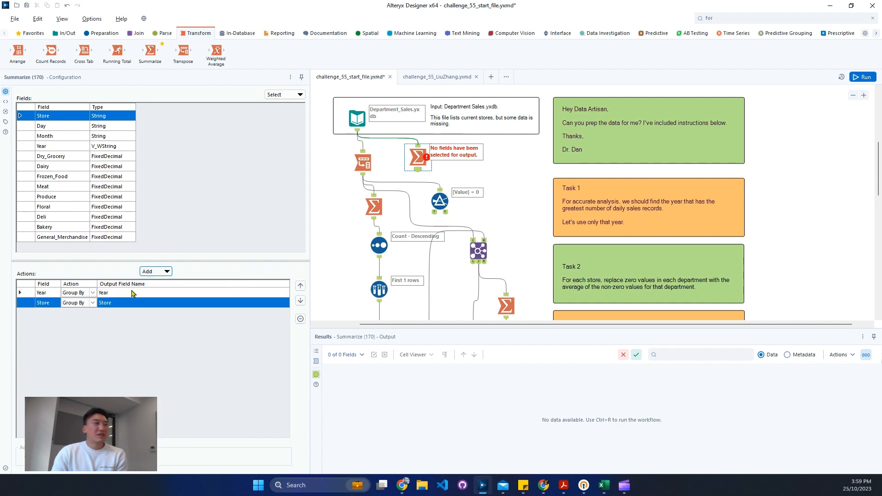
left_click(300, 319)
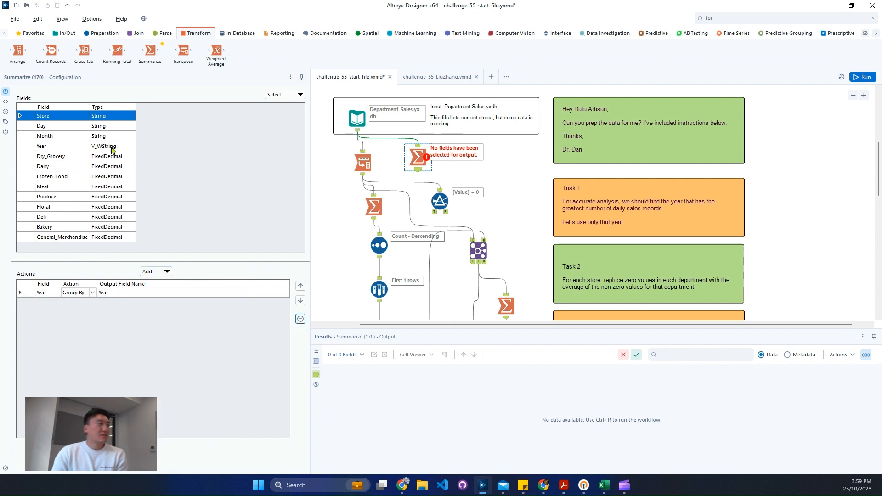
- Add a Count of Store to the new Summarize tool and run the workflow to check the record count per year
left_click(161, 272)
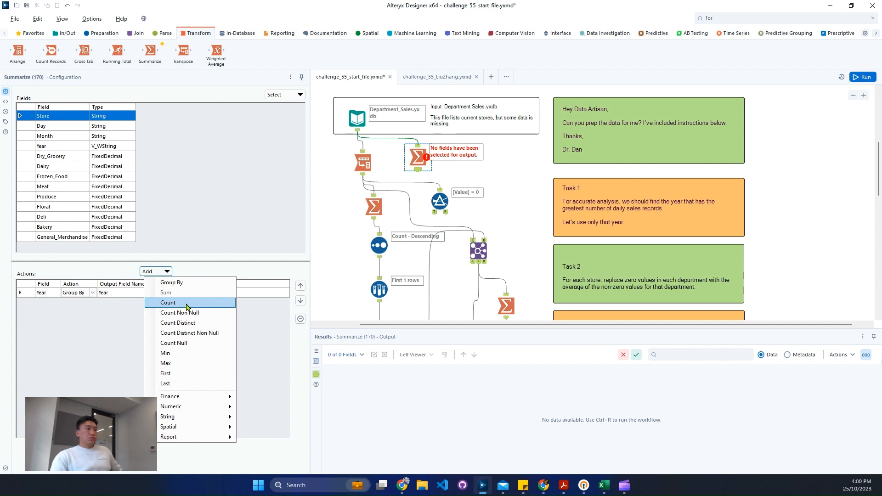
left_click(187, 305)
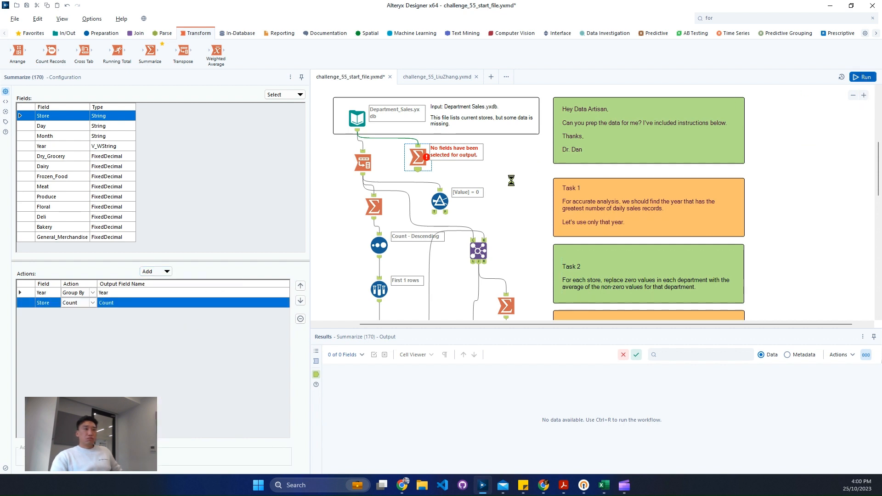
left_click(511, 181)
key("ctrl+r")
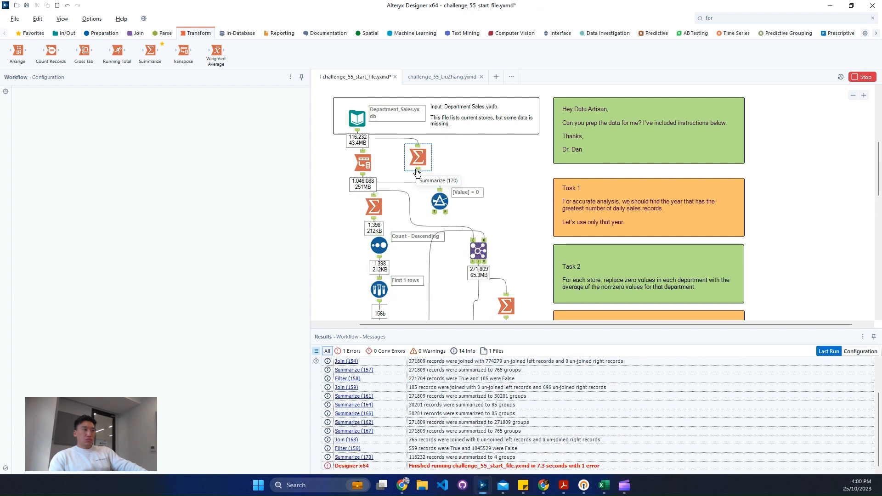
left_click(418, 170)
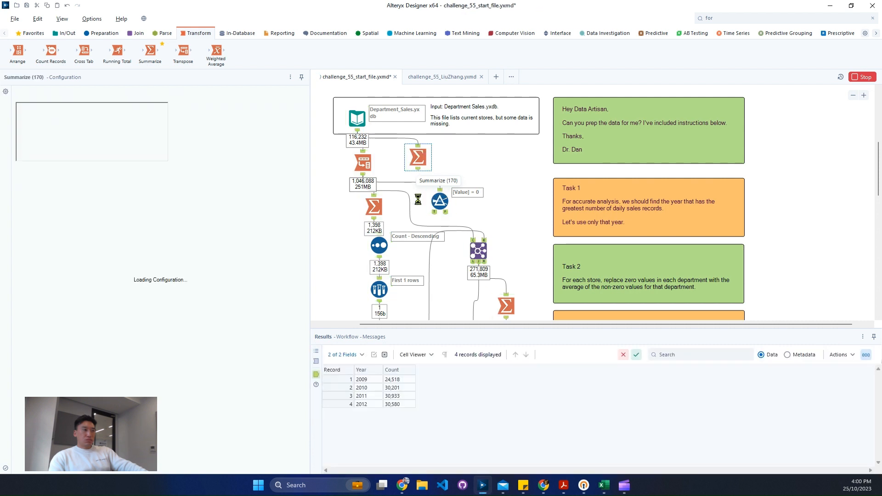
left_click(399, 396)
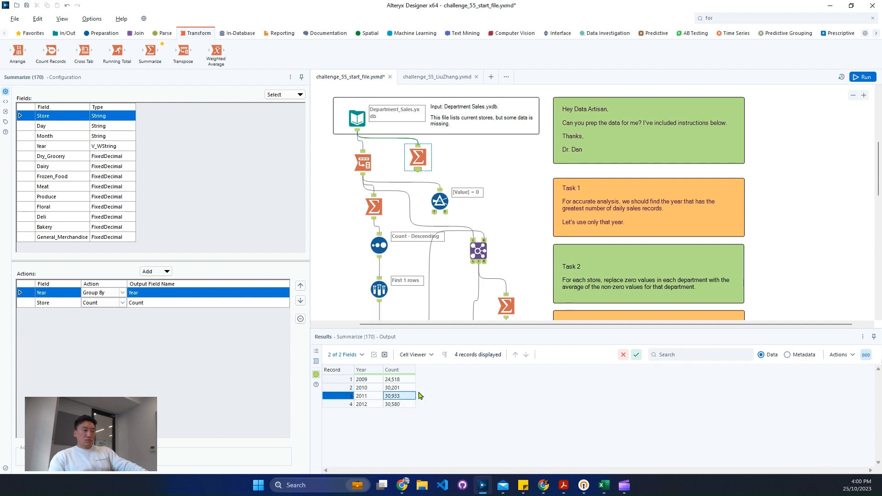
- Align the Summarize tool beneath the Transpose tool and remove its Month and Day groupings, keeping Year and the Value count
left_click(363, 175)
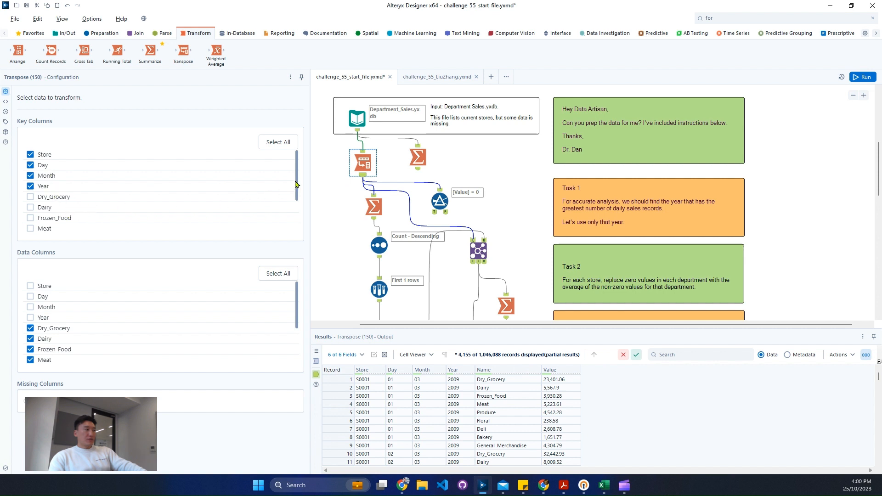
left_click_drag(296, 203, 297, 239)
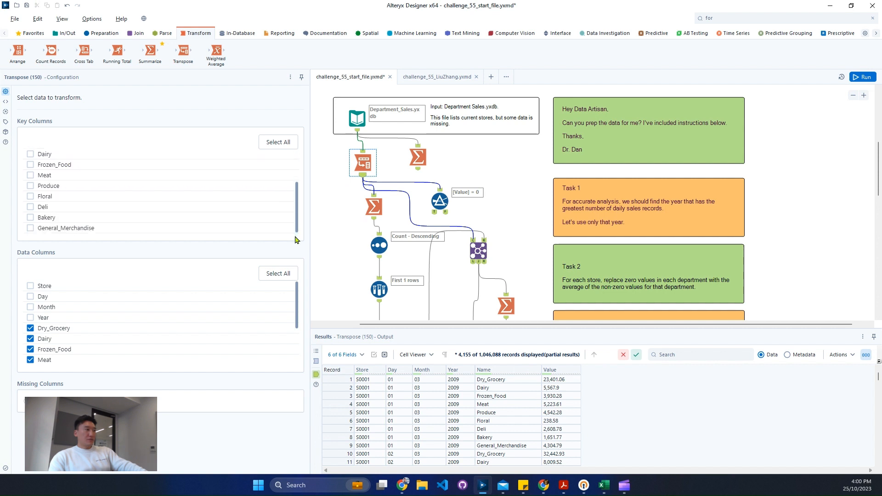
left_click(368, 205)
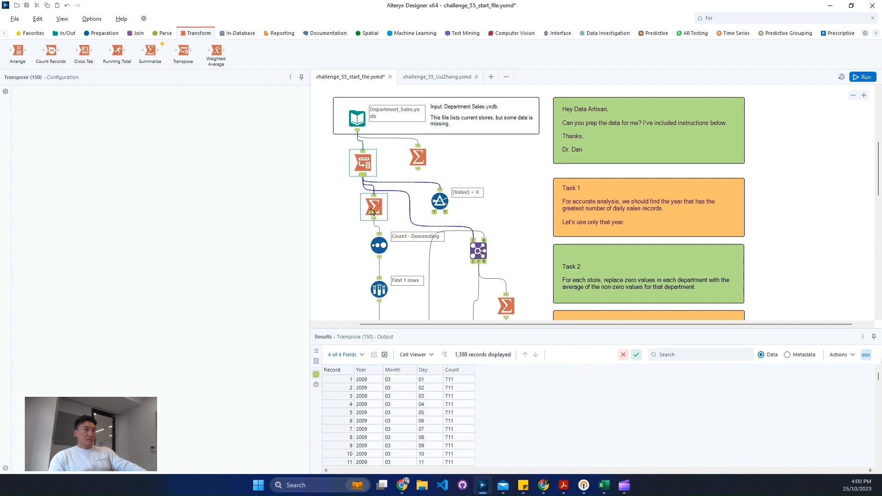
left_click_drag(368, 206, 356, 213)
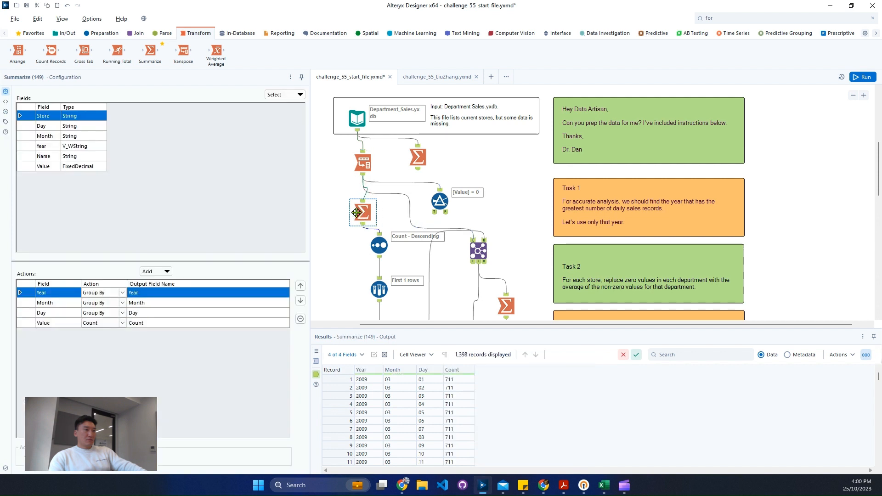
left_click(172, 307)
left_click(239, 313, "shift")
left_click(301, 319)
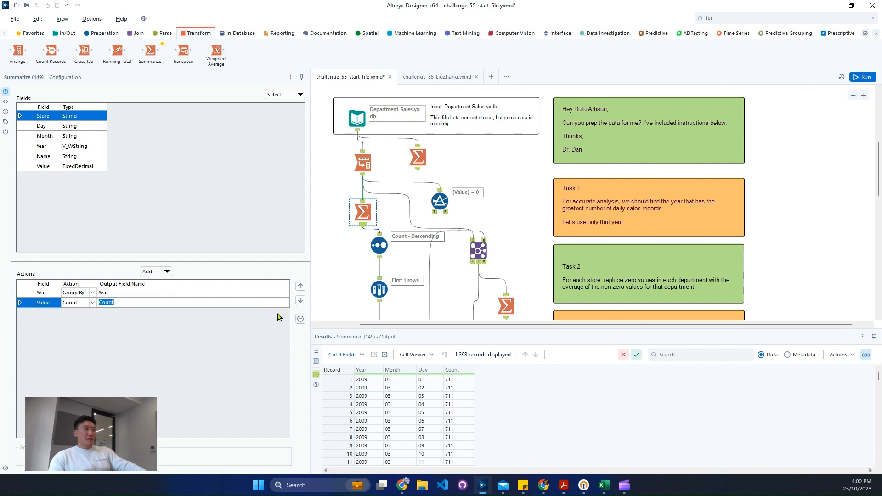
- Run the workflow and review the yearly record counts in the output of the Sort tool on Count descending
left_click(857, 77)
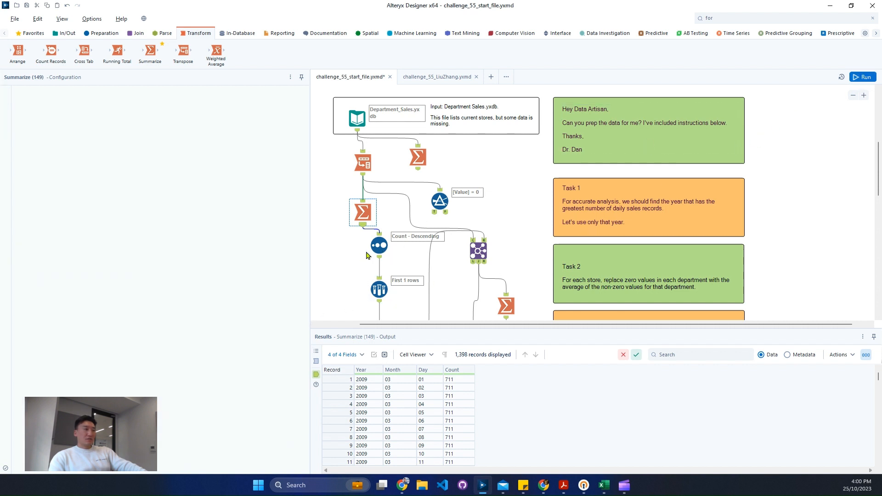
left_click(370, 251)
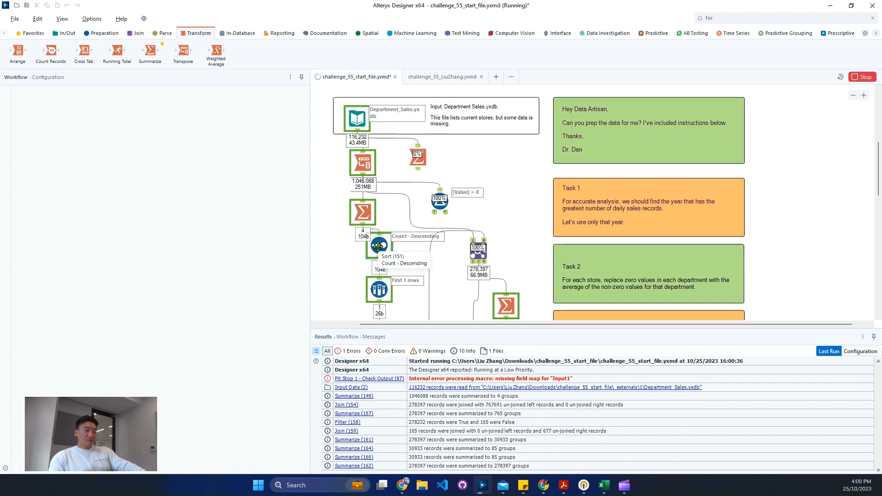
left_click(378, 247)
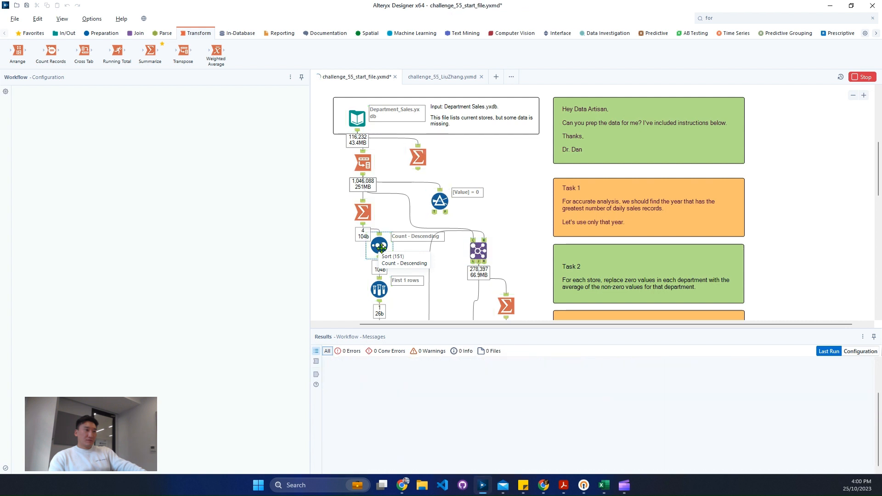
left_click_drag(380, 247, 369, 252)
left_click(370, 264)
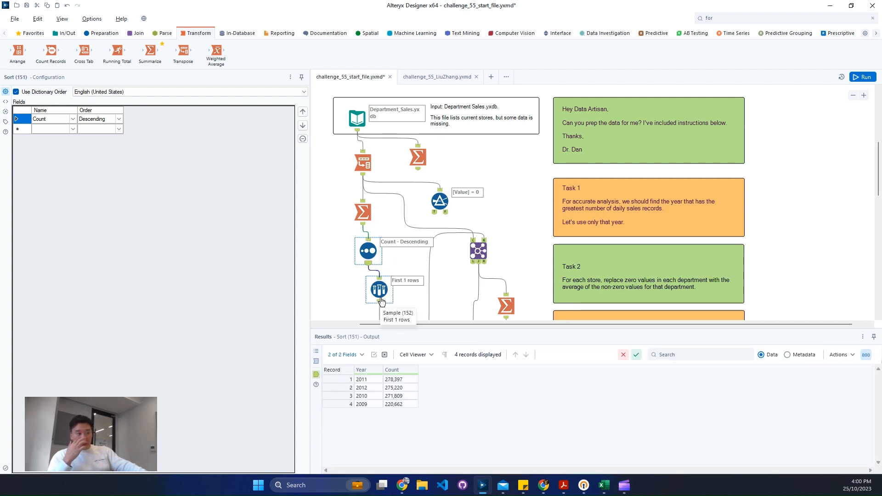
- Align the Sort, Sample and Select tools in a straight column beneath the yearly-count Summarize tool
scroll(396, 248, "down", 1)
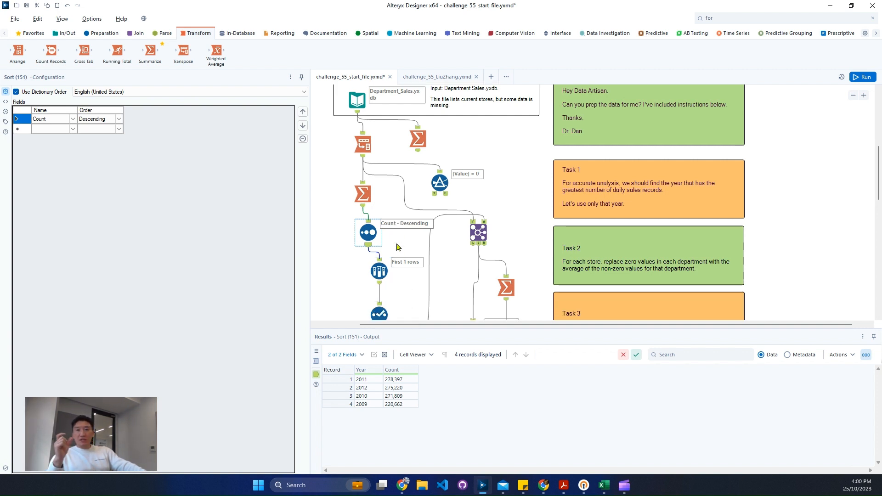
left_click_drag(364, 227, 359, 233)
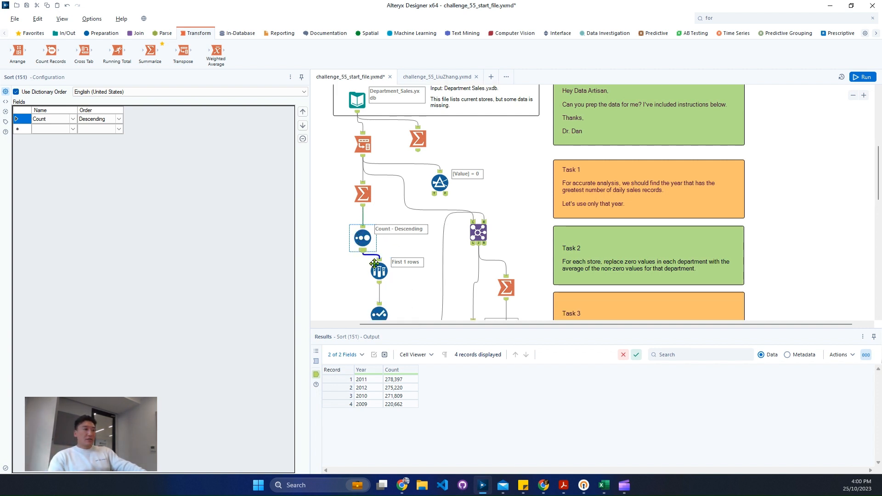
mouse_move(374, 270)
left_mouse_down()
mouse_move(356, 279)
mouse_move(375, 260)
mouse_move(360, 272)
left_mouse_up()
scroll(527, 165, "down", 3)
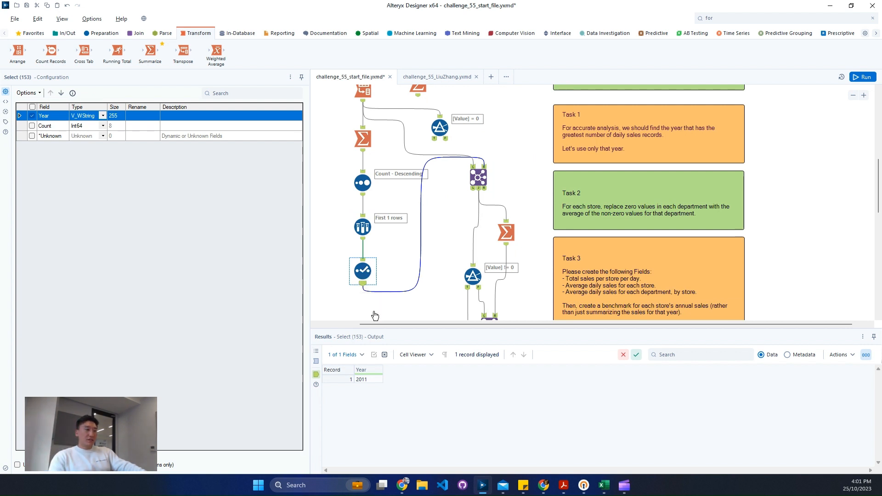
- Delete the spare Summarize tool fed by the Department_Sales.yxdb input together with the [Value] = 0 Filter
scroll(446, 216, "up", 1)
left_click(422, 125)
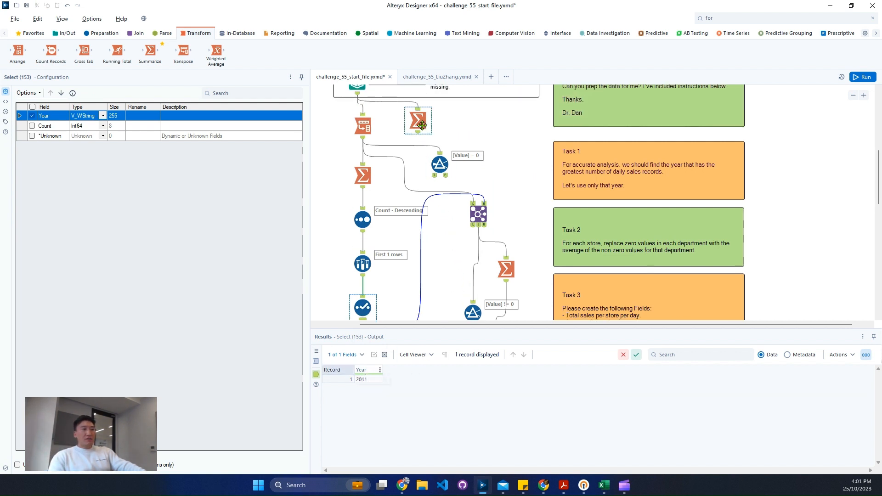
left_click_drag(485, 180, 412, 122)
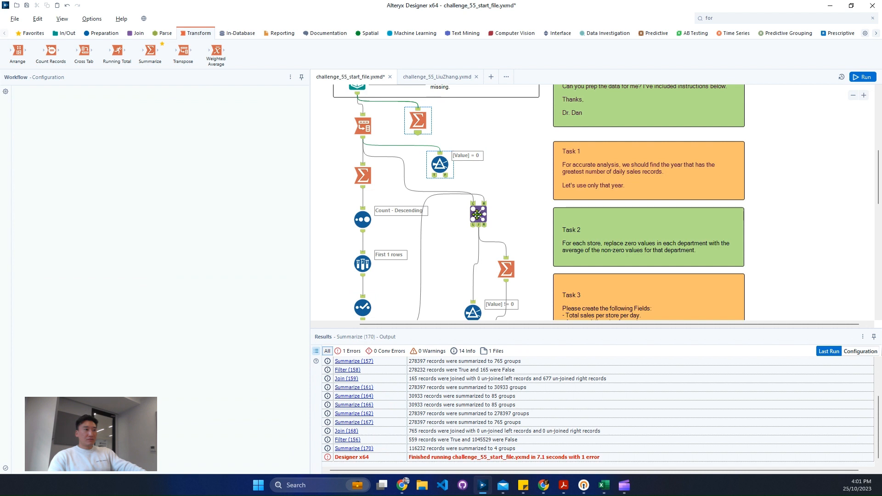
key("Delete")
- Move the Year Join up near the Transpose tool, and place the [Value] != 0 Filter and the averaging Summarize side by side beneath it
left_click_drag(478, 214, 474, 164)
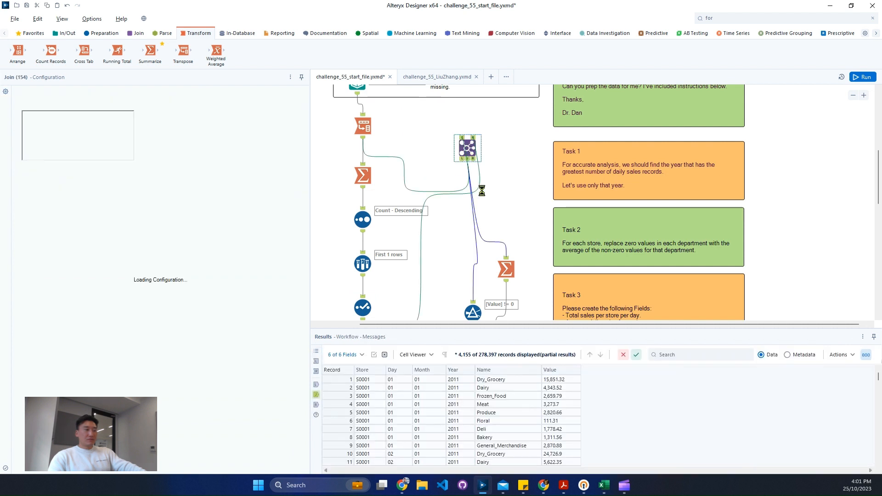
left_click_drag(467, 148, 467, 171)
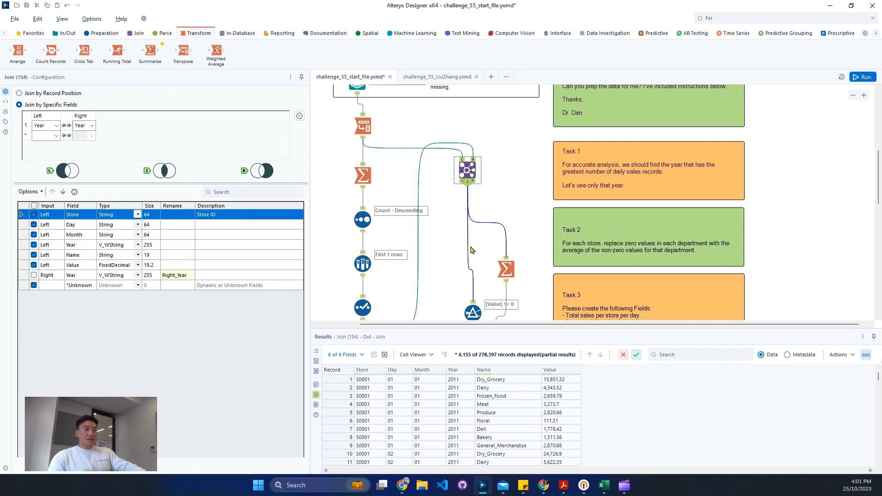
scroll(487, 276, "down", 1)
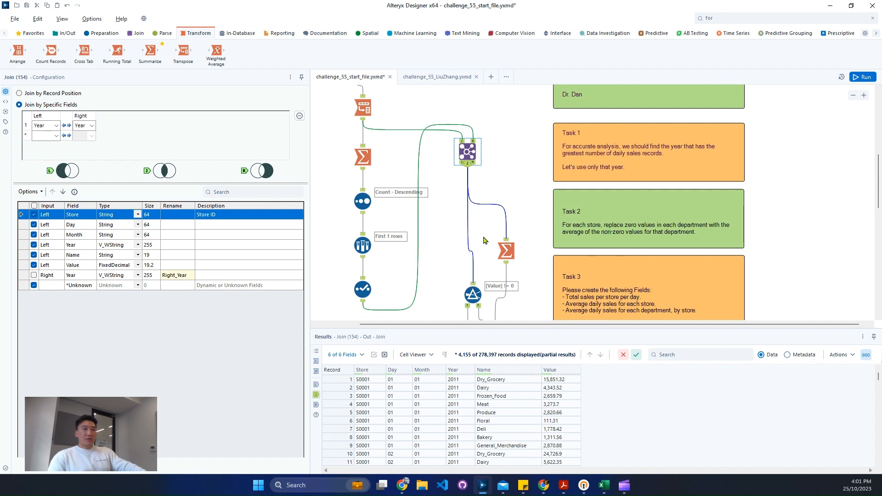
left_click_drag(470, 289, 467, 216)
left_click(506, 251)
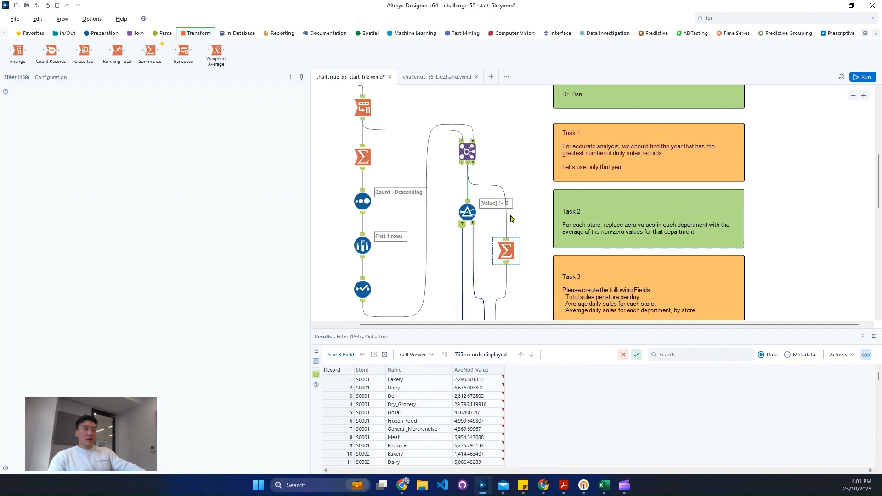
left_click_drag(506, 251, 511, 217)
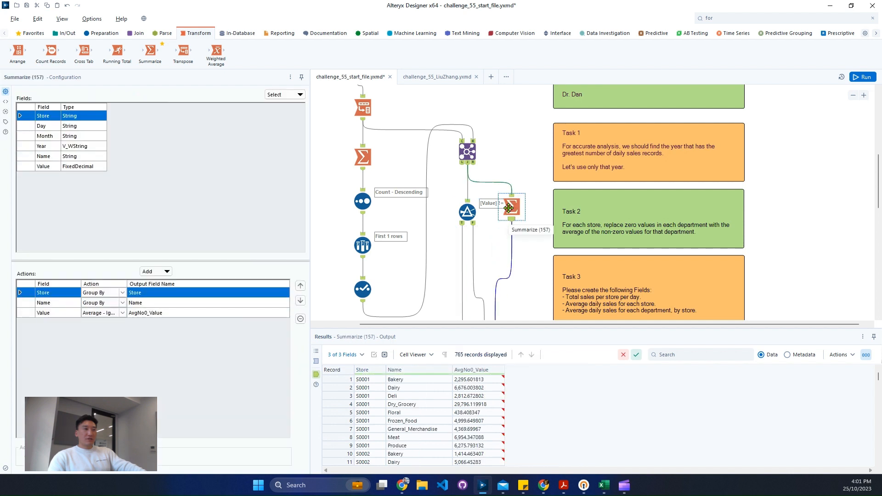
- Inspect the True and False outputs of the [Value] != 0 Filter and the results of the adjacent Summarize tool
left_click(468, 205, "ctrl")
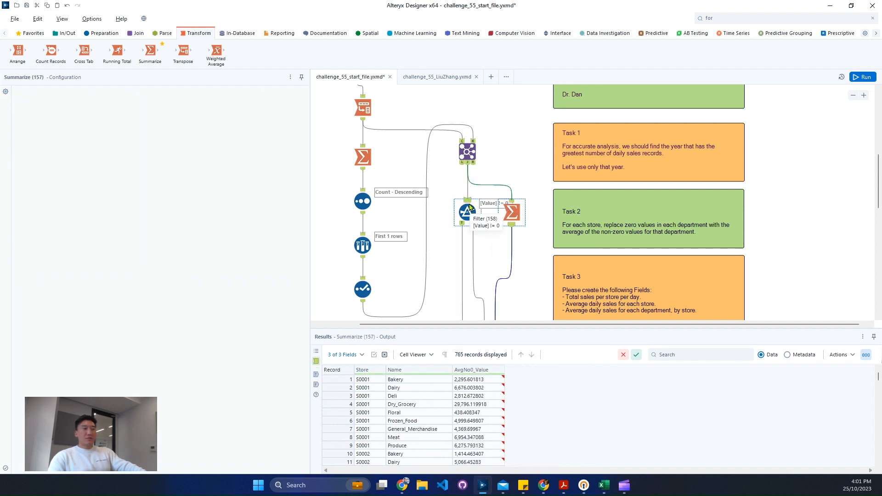
left_click(462, 226)
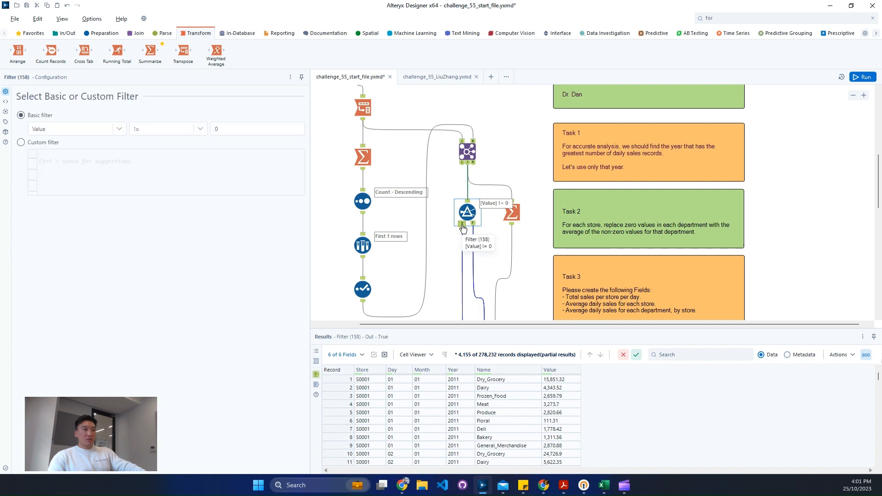
left_click(474, 225)
left_click(512, 212)
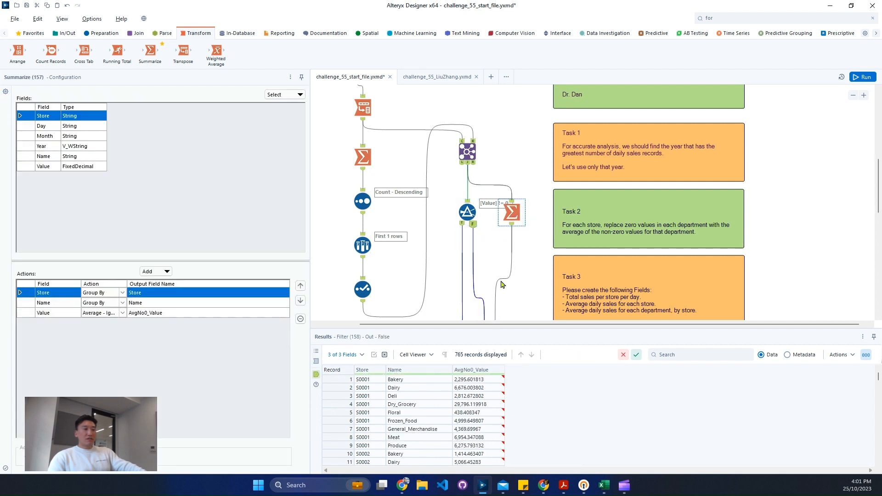
- Move the Store and Name Join directly beneath the [Value] != 0 Filter and shift the averaging Summarize clear of the Filter's annotation
scroll(519, 248, "down", 3)
left_click_drag(487, 249, 481, 165)
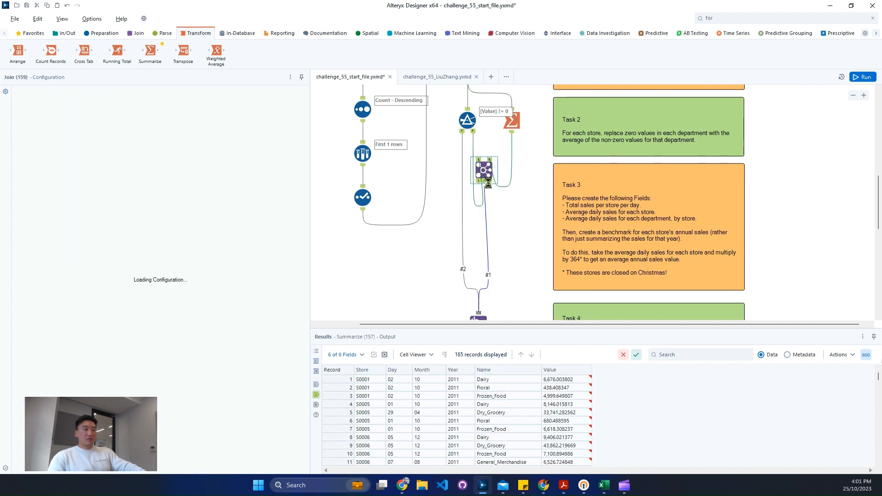
left_click_drag(486, 170, 481, 175)
left_click_drag(506, 121, 517, 121)
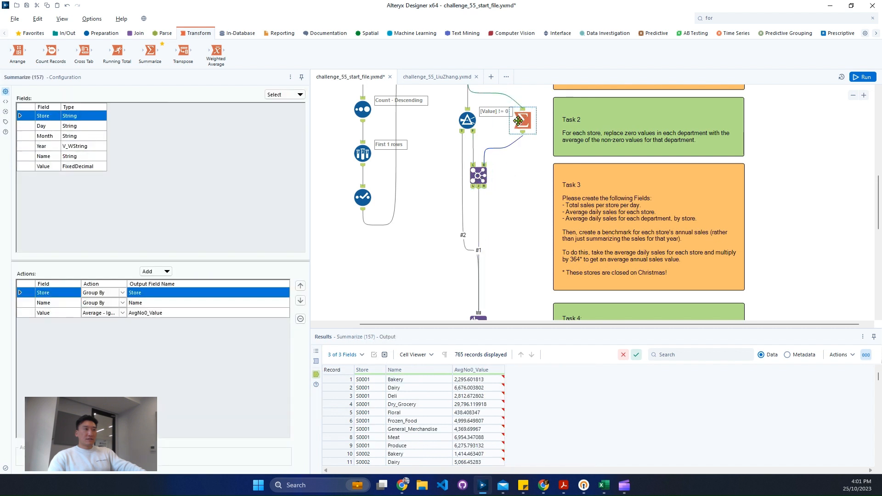
- Compare the joined output of the Store and Name Join with its left and right input data
left_click(481, 177)
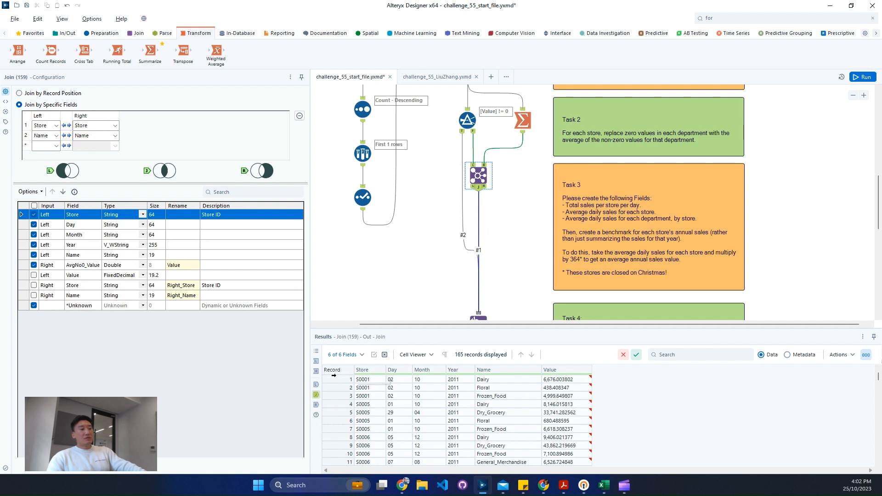
left_click(476, 384)
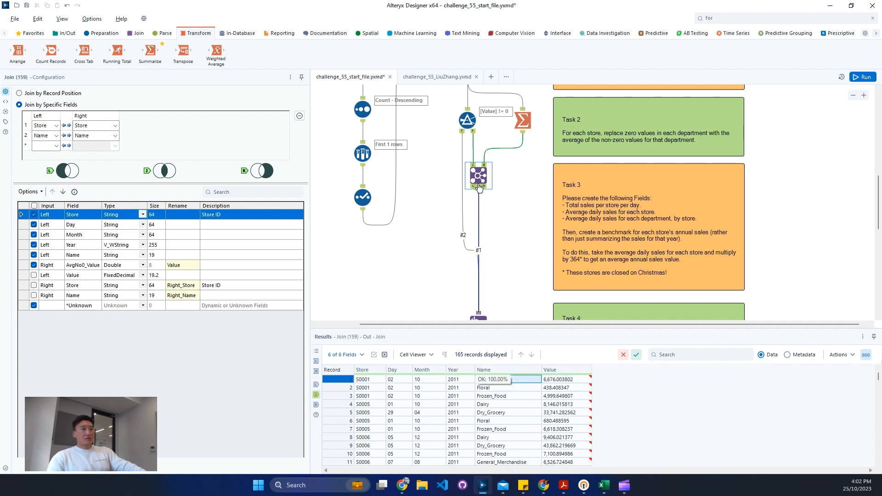
left_click(474, 167)
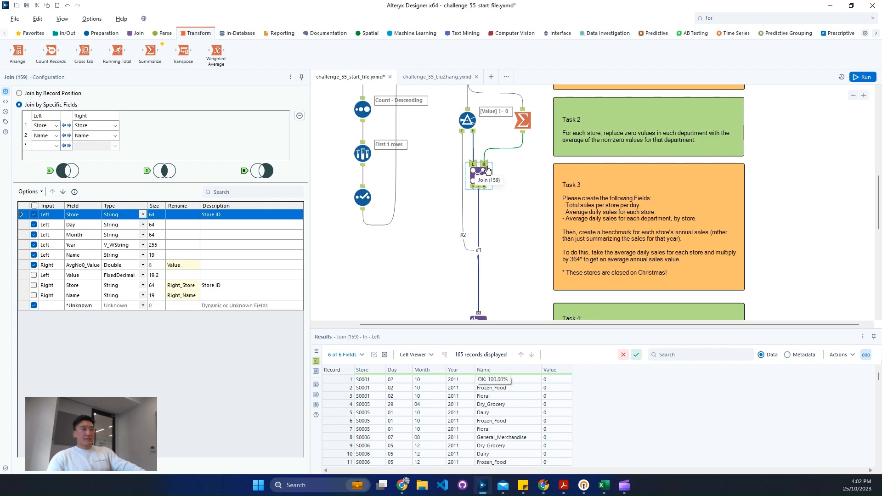
left_click(486, 166)
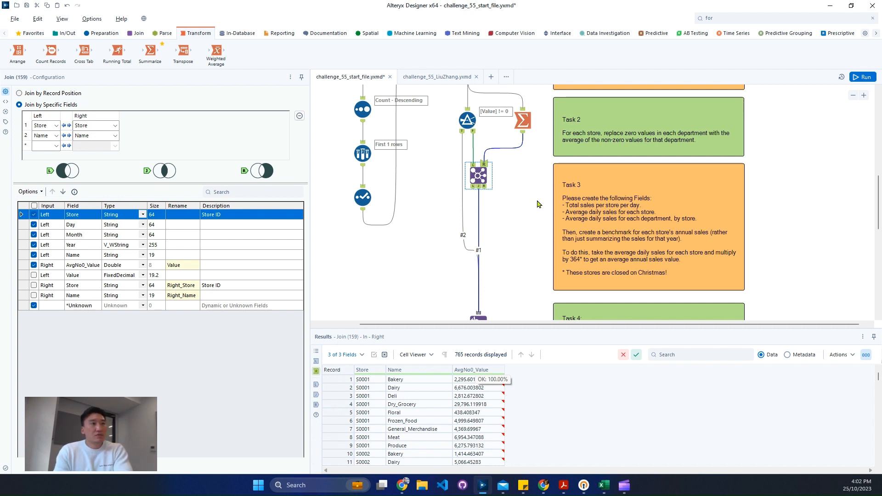
- Check the Store and Name grouping, the averaging action and the output of the Summarize tool beside the Filter
scroll(539, 203, "up", 2)
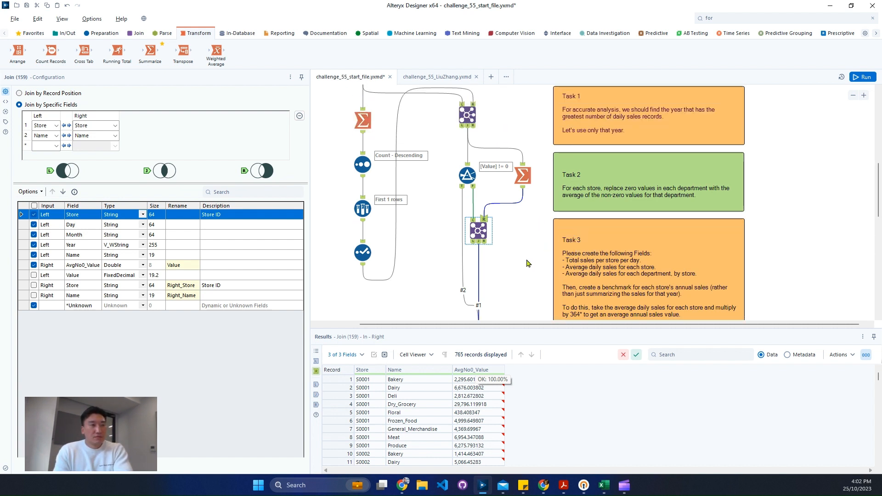
left_click(523, 175)
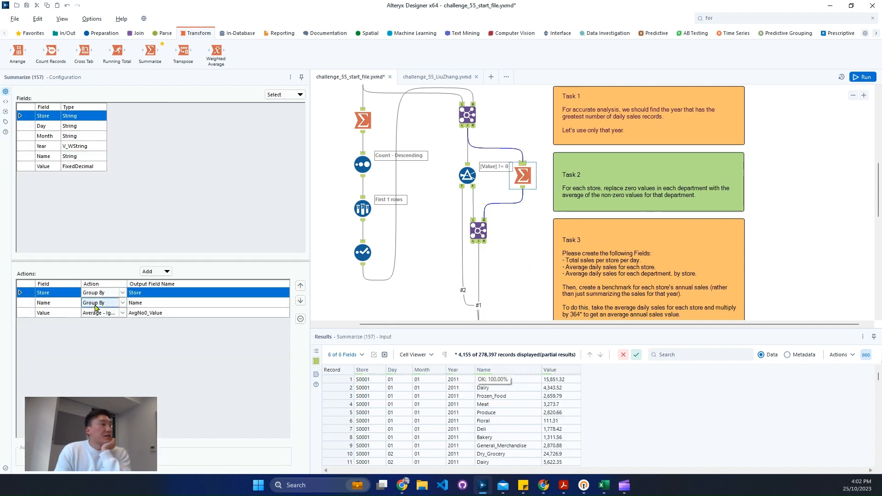
left_click(522, 188)
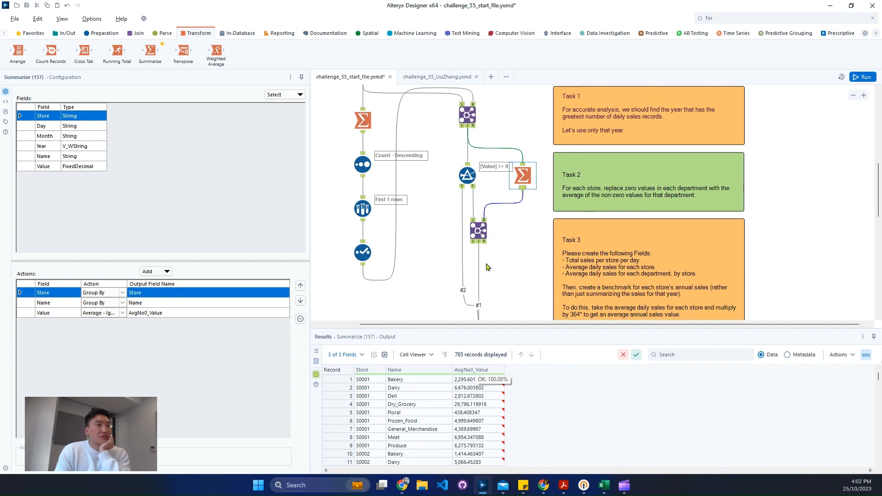
- Move the Union tool up beneath the Store and Name Join, and bring the daily store sales Summarize up below the Union
scroll(488, 267, "down", 3)
scroll(496, 266, "down", 2)
left_click_drag(478, 286, 477, 189)
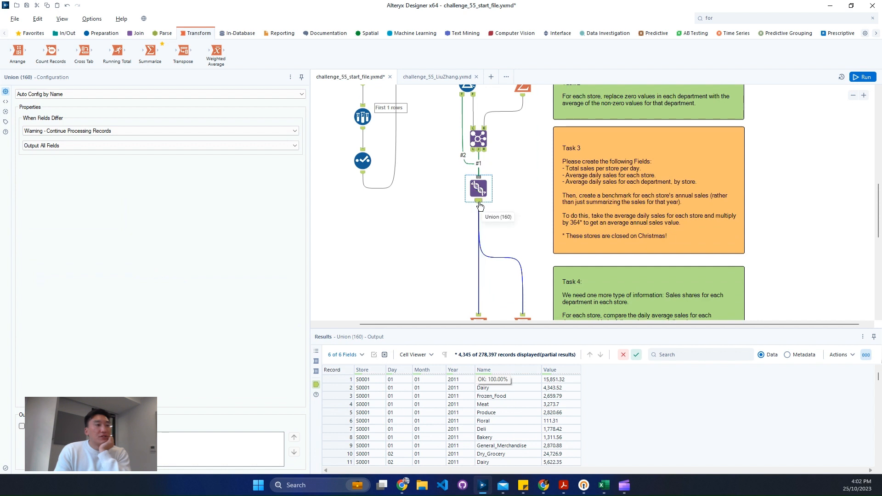
scroll(480, 205, "down", 2)
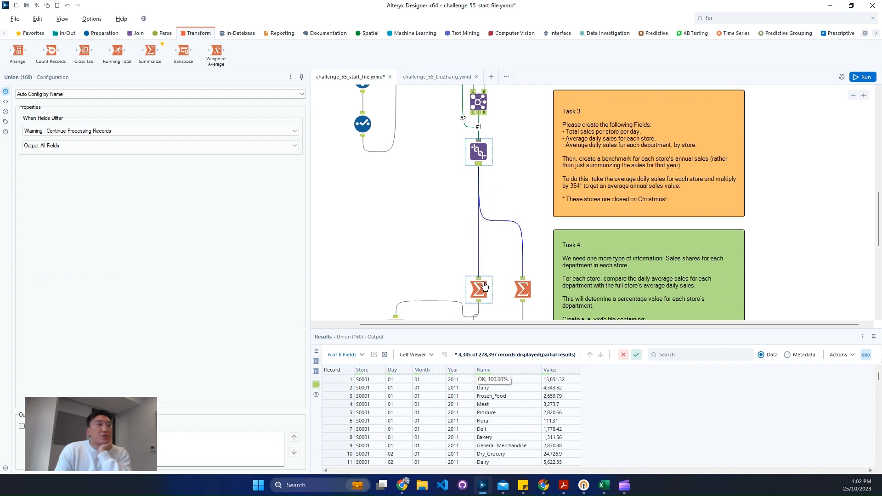
left_click_drag(478, 289, 478, 221)
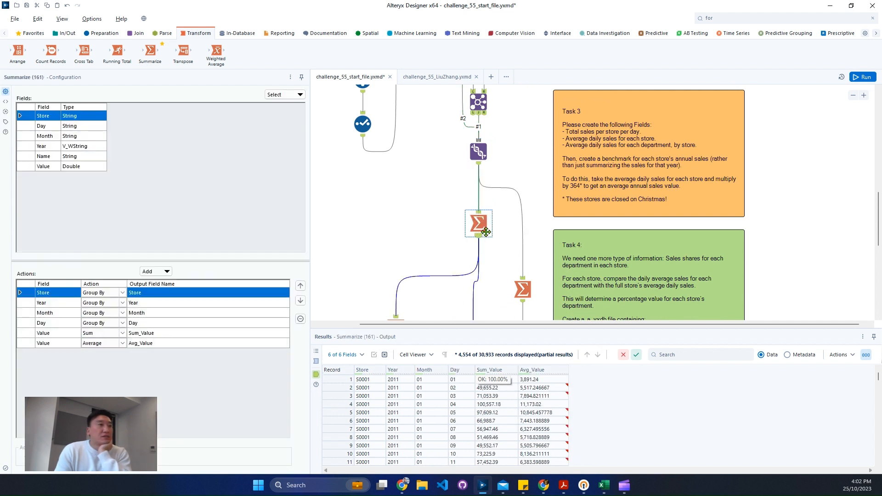
- Examine the first record of the daily store Summarize output, checking its Sum_Value and Avg_Value
left_click(345, 380)
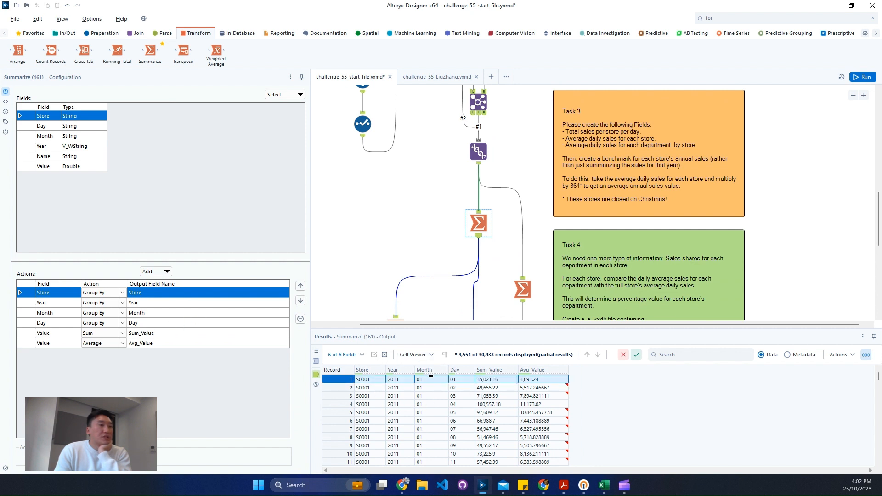
left_click_drag(474, 382, 332, 384)
left_click(490, 382)
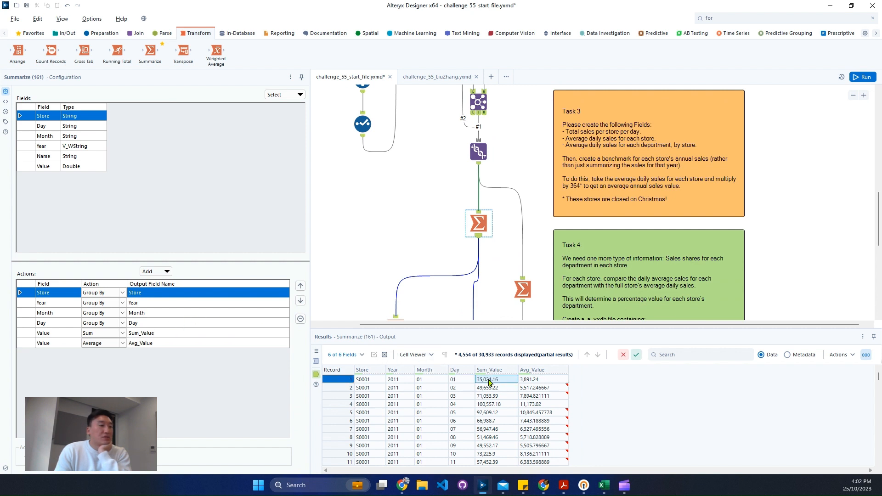
left_click(532, 381)
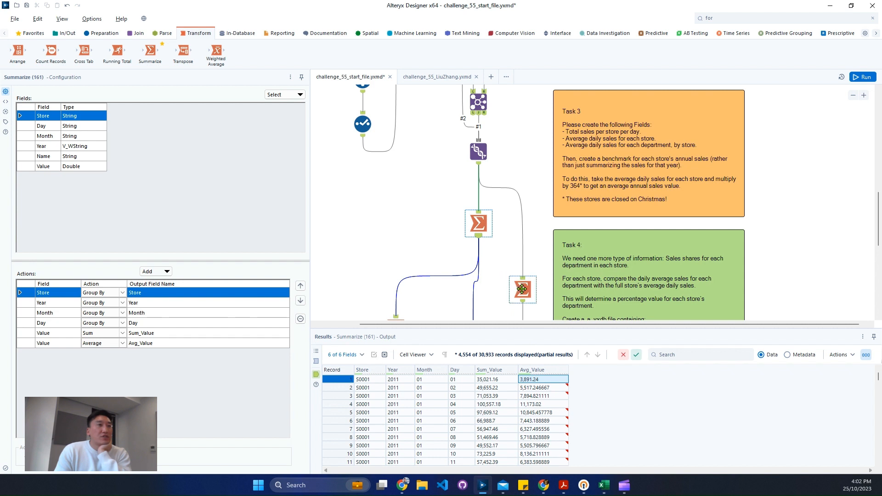
- Align the department-level Summarize beside the daily store Summarize, check its Name grouping, and move the per-store Avg_Value Summarize up below them
left_click_drag(522, 289, 523, 226)
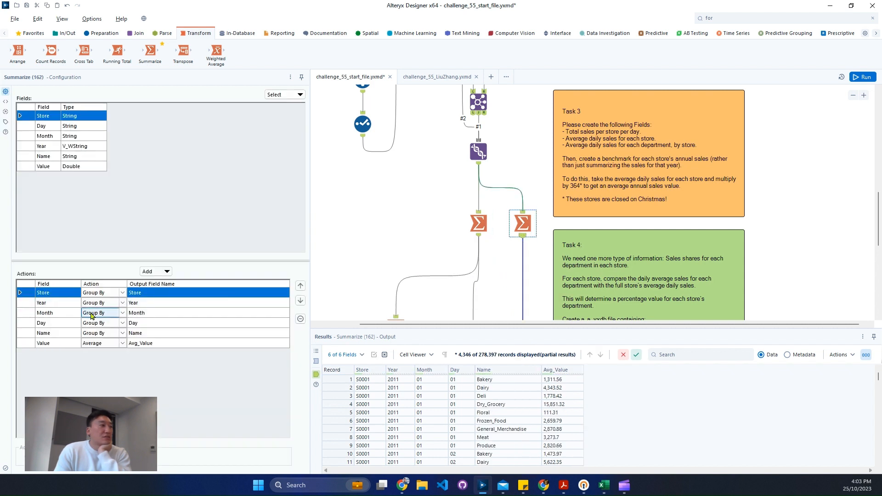
left_click(185, 332)
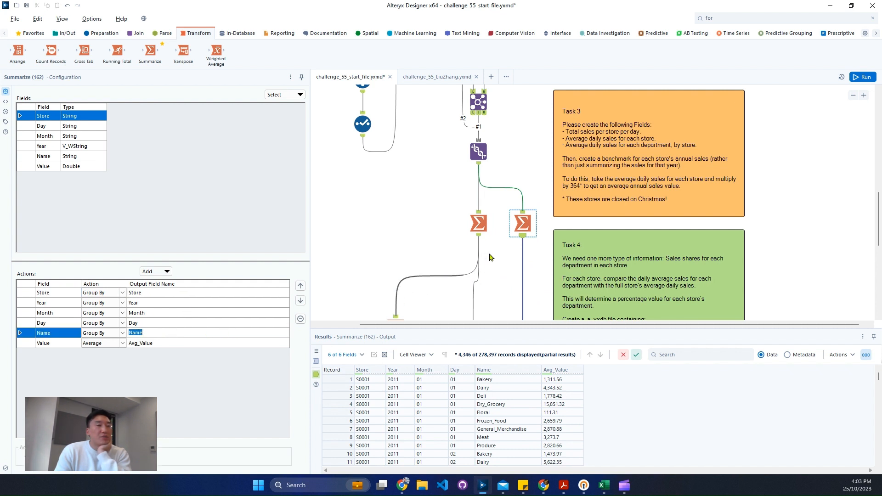
scroll(491, 258, "down", 1)
left_click_drag(388, 290, 409, 242)
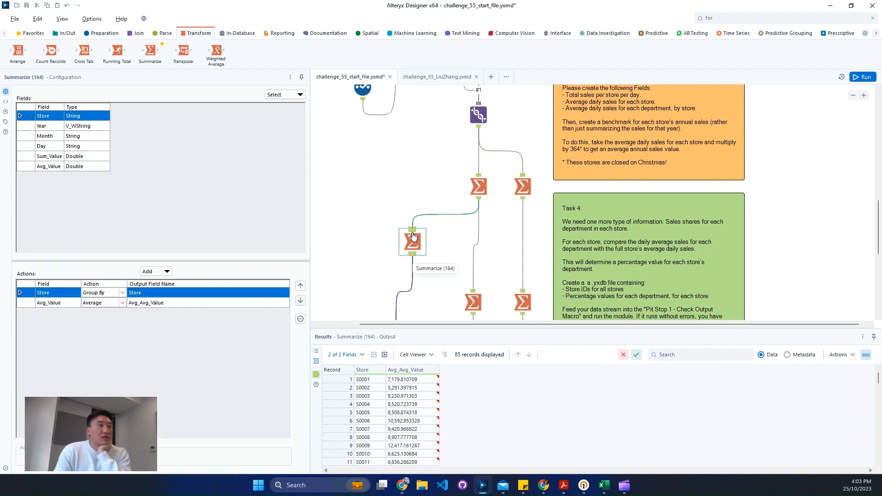
- Check the input and averaging action of the per-store Avg_Value Summarize, and move the benchmark Formula up directly beneath it
left_click(413, 233)
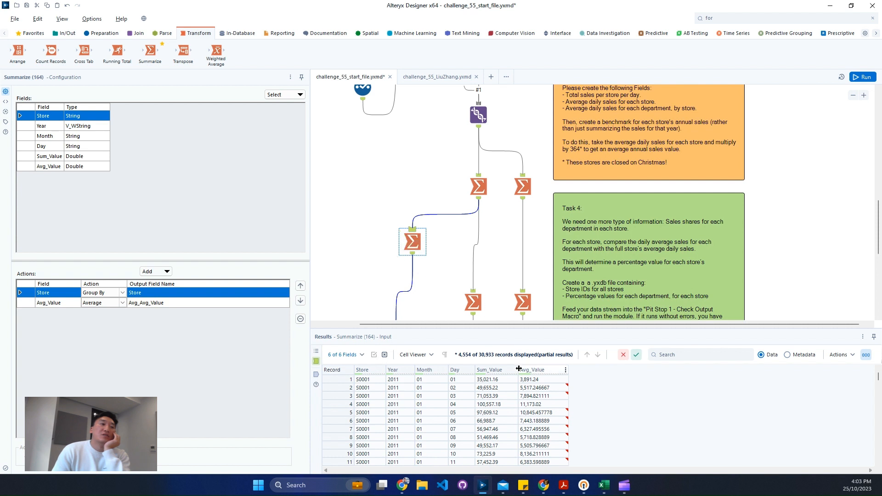
left_click(188, 302)
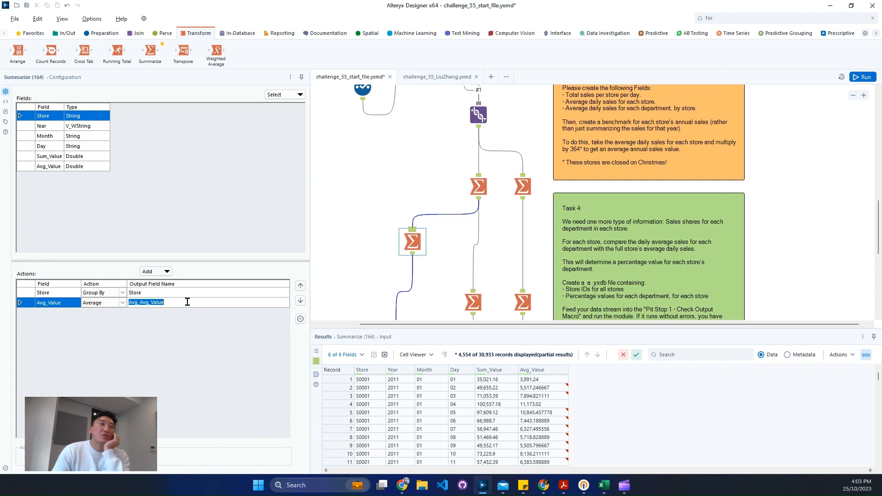
scroll(386, 285, "down", 2)
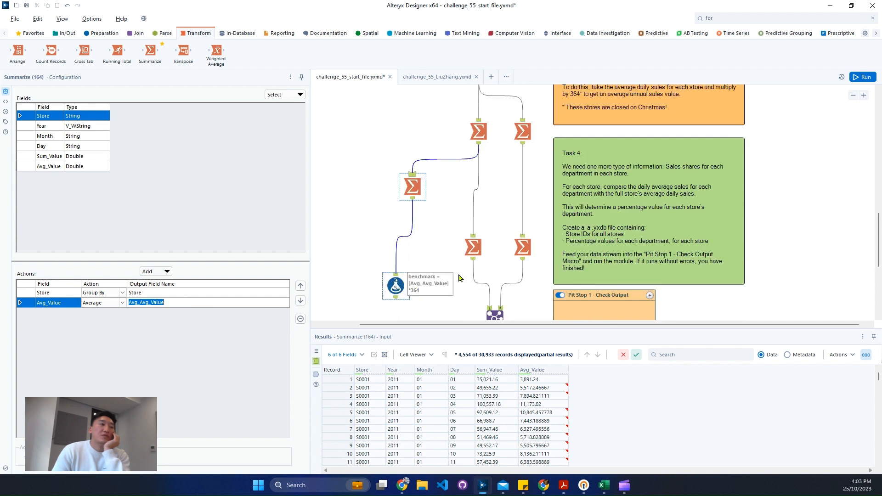
left_click(413, 199)
left_click_drag(403, 284, 420, 241)
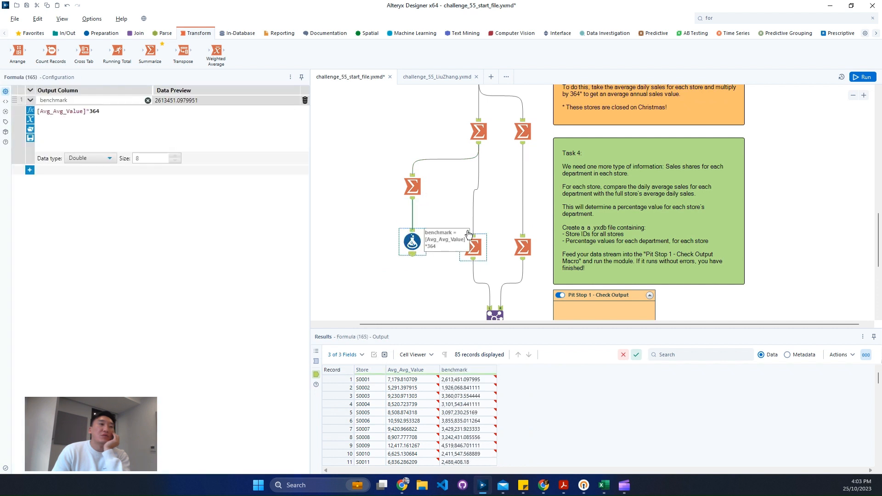
scroll(458, 236, "up", 1)
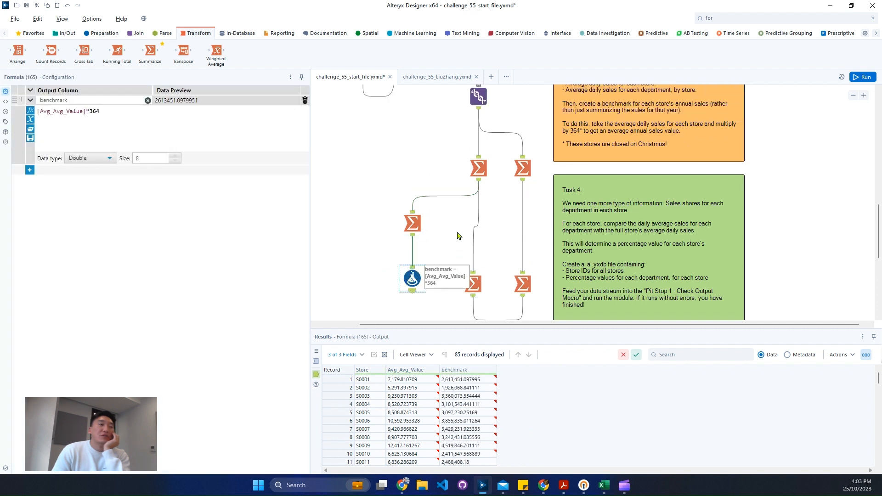
scroll(542, 221, "down", 2)
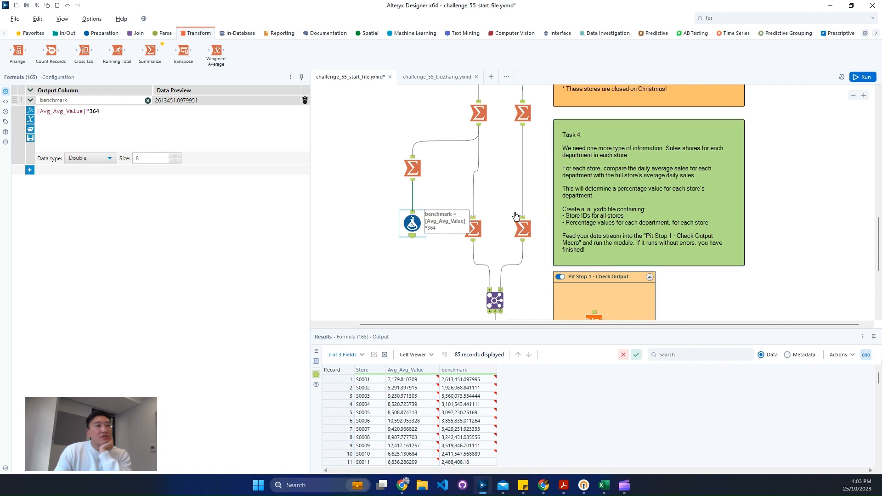
- Move the per-store Sum_Value Summarize up below the daily store Summarize, and check its grouping, averaging action and first input record
left_click(471, 238)
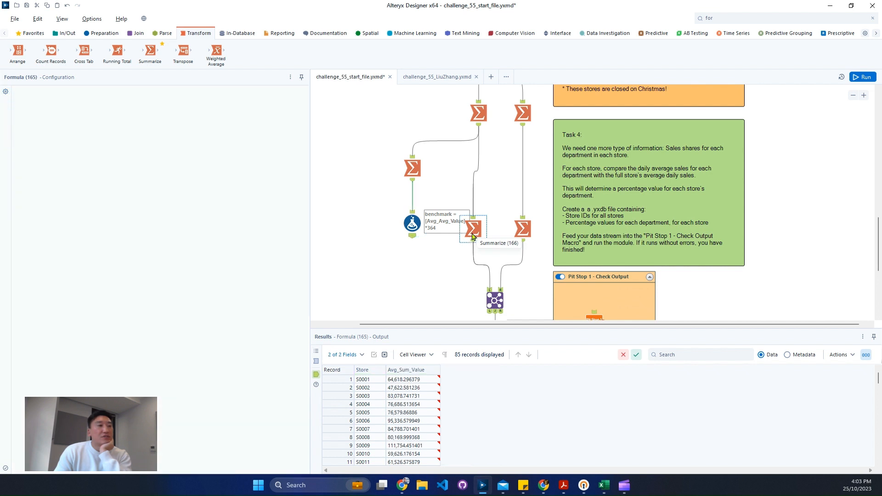
left_click_drag(471, 238, 478, 186)
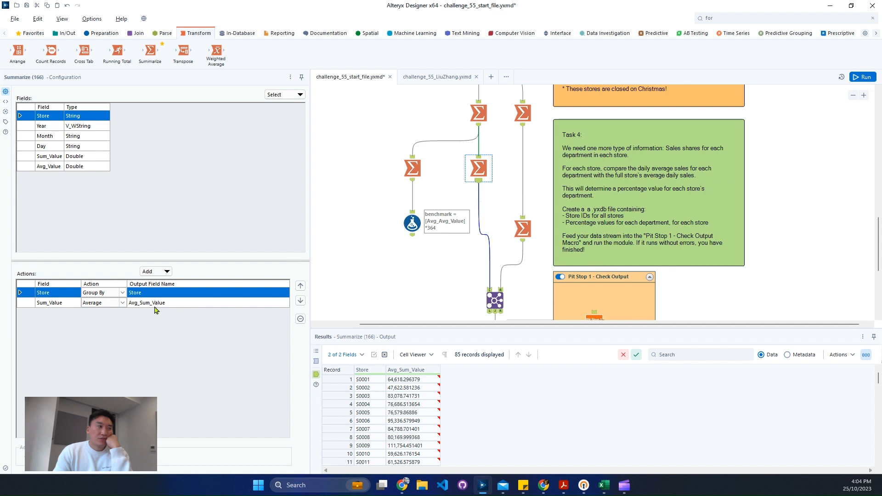
left_click(479, 160)
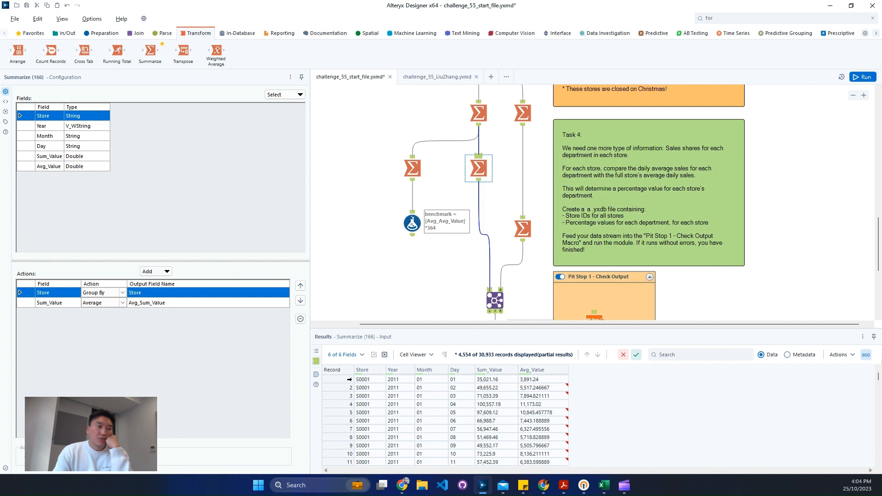
left_click(349, 379)
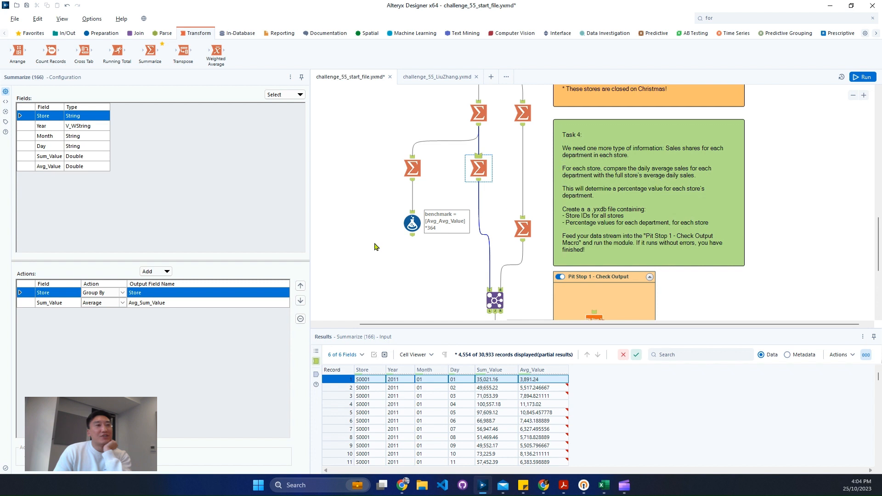
- Align the Store and Name averaging Summarize beside the per-store Sum_Value Summarize, and compare the configuration and output of both
left_click_drag(523, 228, 525, 167)
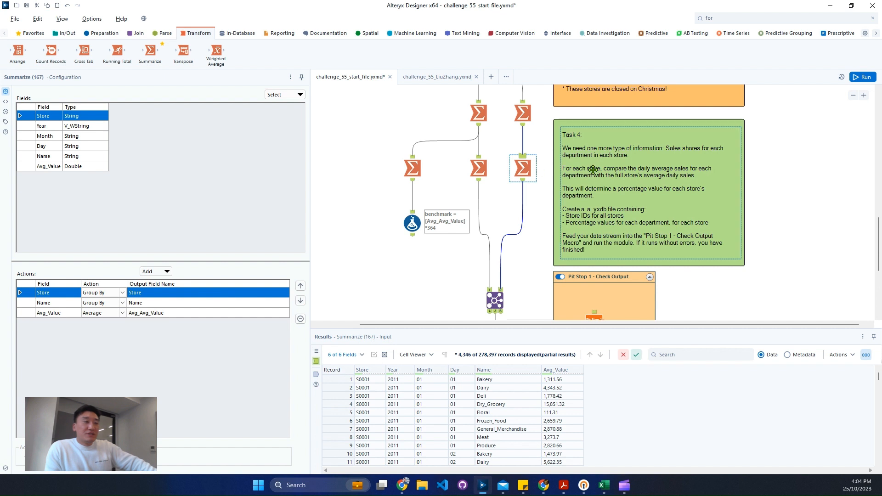
left_click(490, 177)
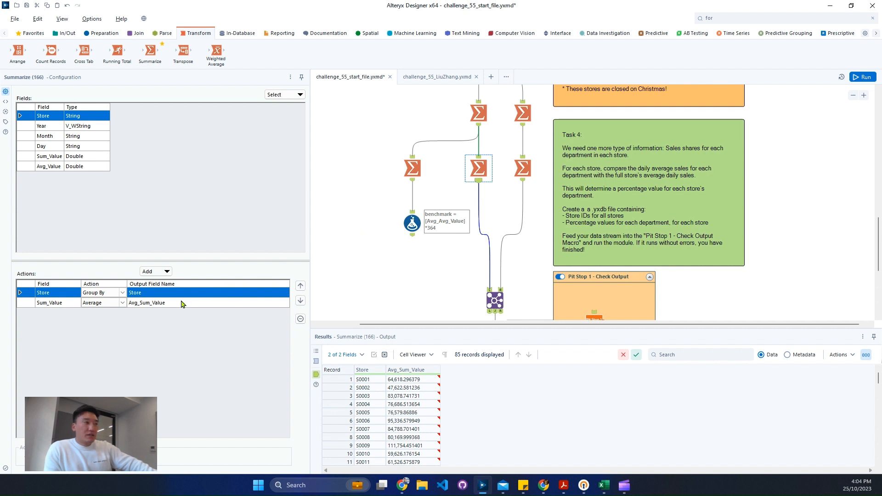
left_click(523, 169)
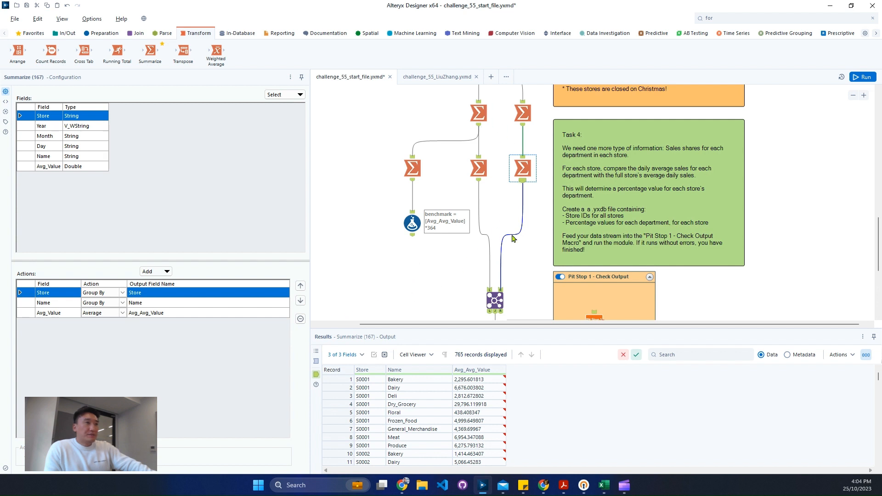
- Move the Store Join and the Percentage Formula up below the Summarize tools, and connect the Formula's output to the Pit Stop 1 macro
left_click(496, 300)
left_click_drag(496, 300, 485, 226)
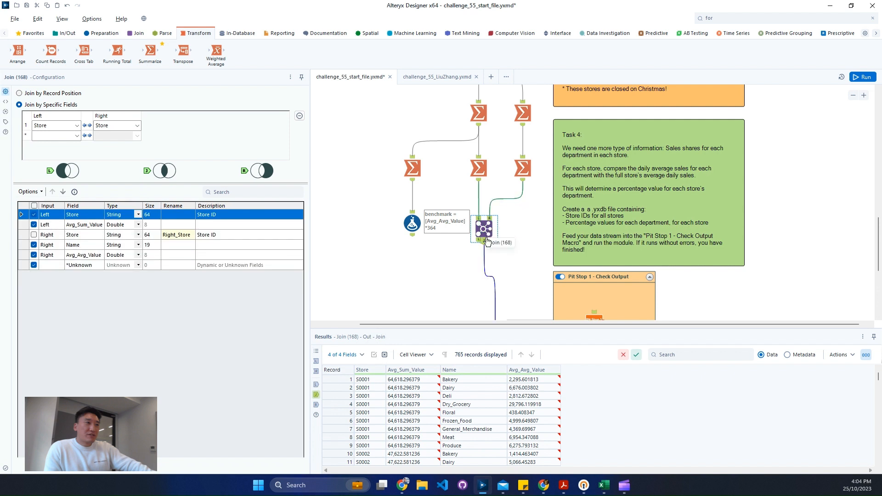
scroll(514, 250, "down", 3)
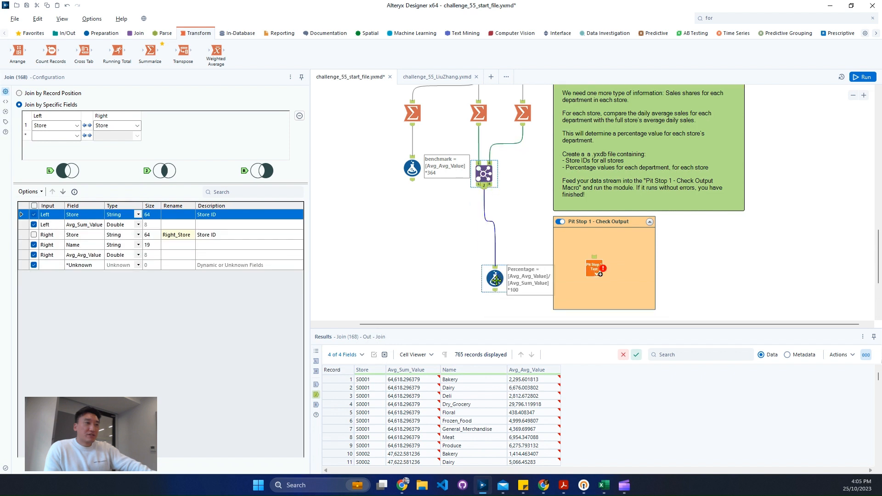
mouse_move(495, 280)
left_mouse_down()
mouse_move(480, 220)
mouse_move(595, 256)
left_mouse_up()
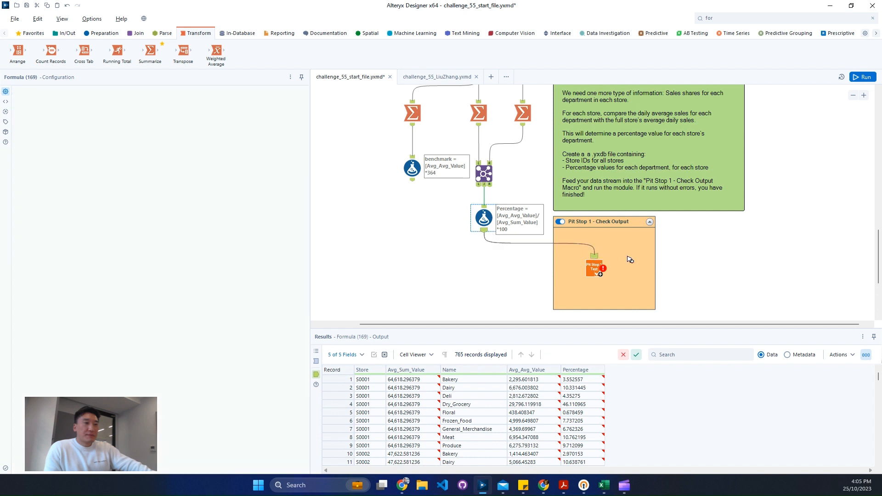
- Run the workflow with the Pit Stop 1 - Check Output macro connected, and check the macro's configuration
left_click(592, 271)
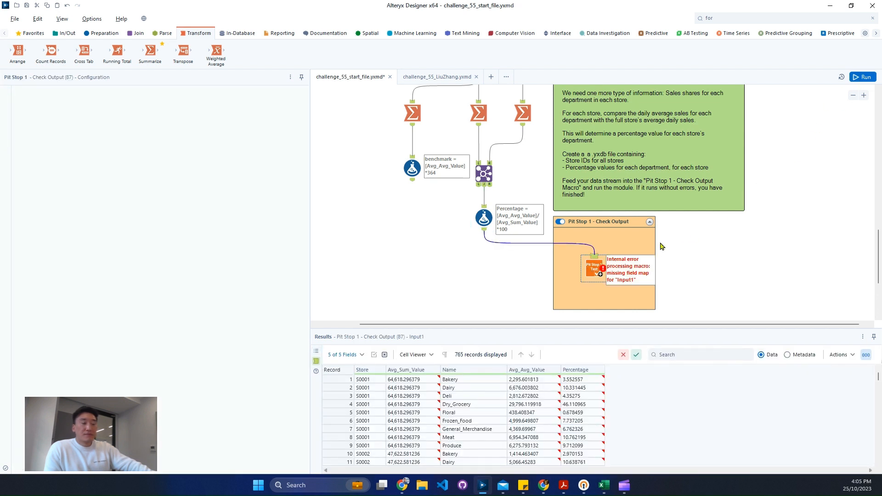
key("ctrl+r")
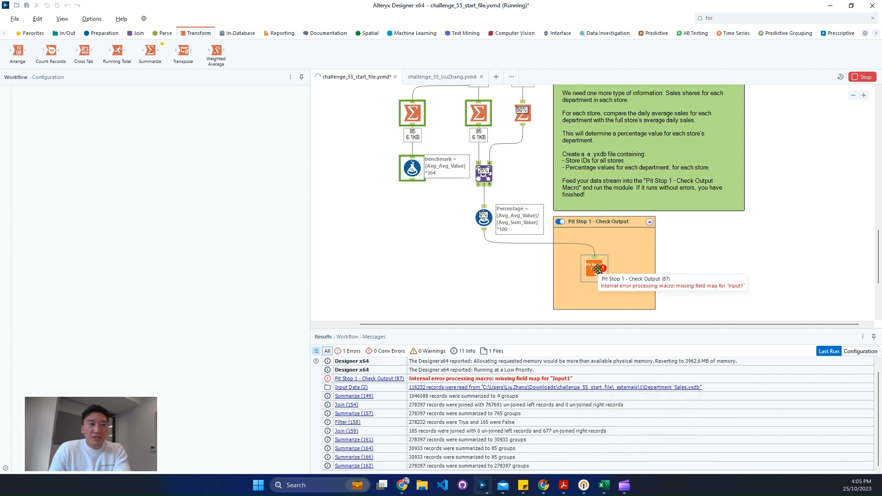
left_click(596, 269)
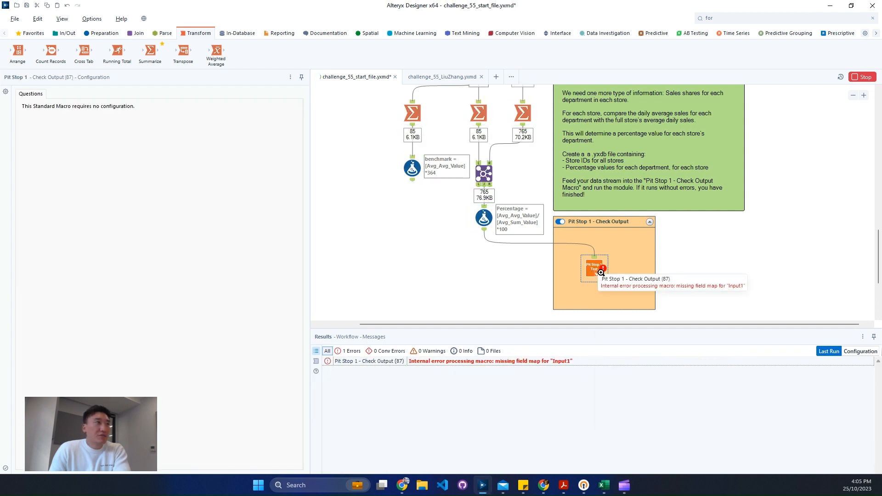
- Open the Pit Stop 1 check macro for inspection, accept the workflow migration notice, and run the macro
right_click(597, 268)
left_click(616, 410)
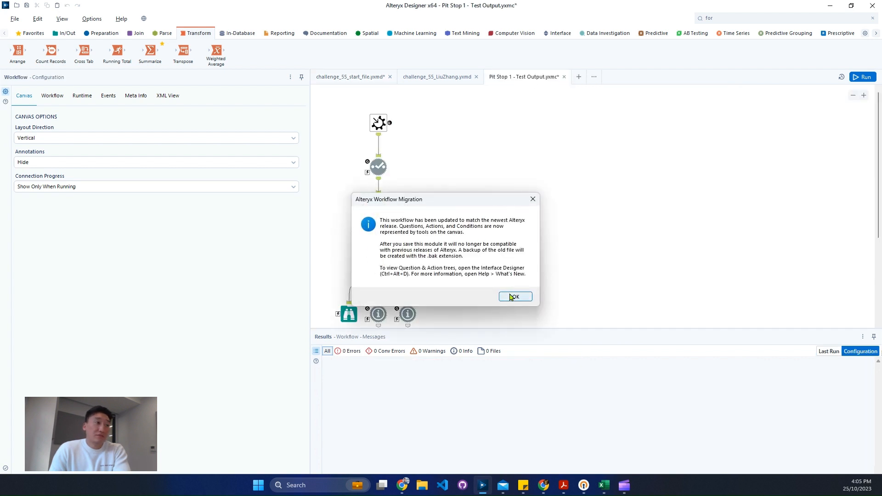
left_click(512, 297)
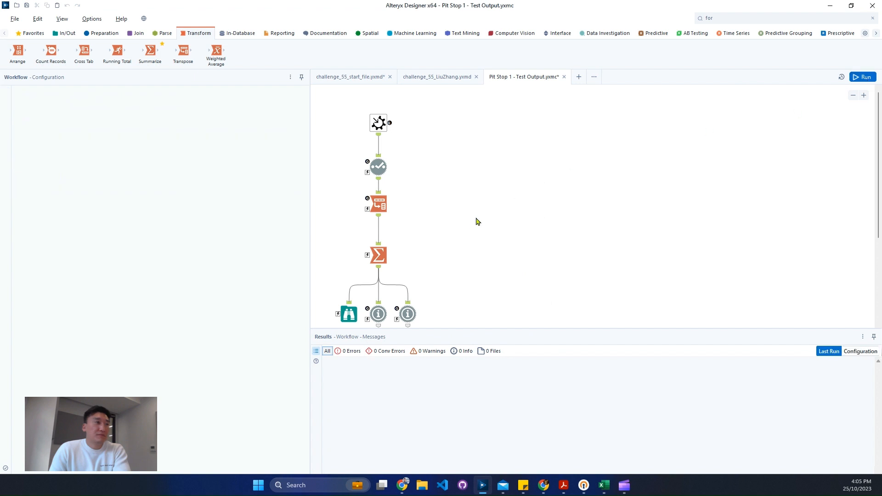
key("ctrl+r")
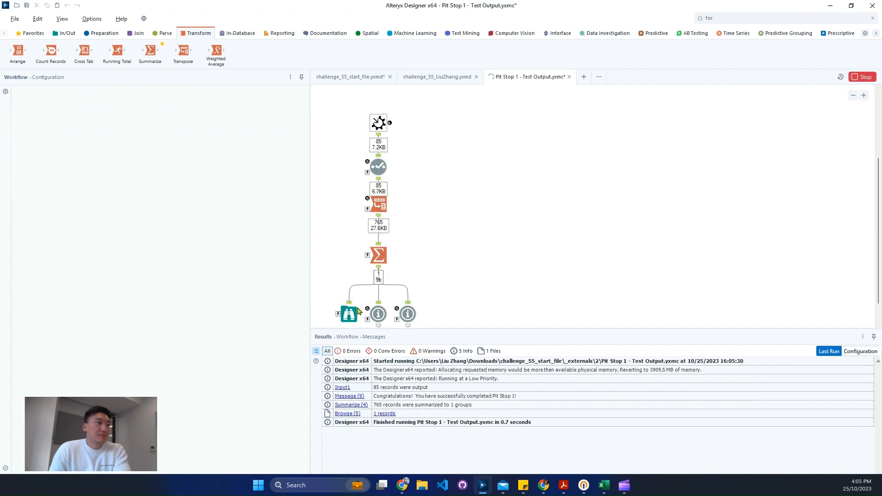
- Examine the macro's Browse tool and the department share fields and records output by its Dynamic Select
scroll(348, 313, "down", 2)
left_click(351, 206)
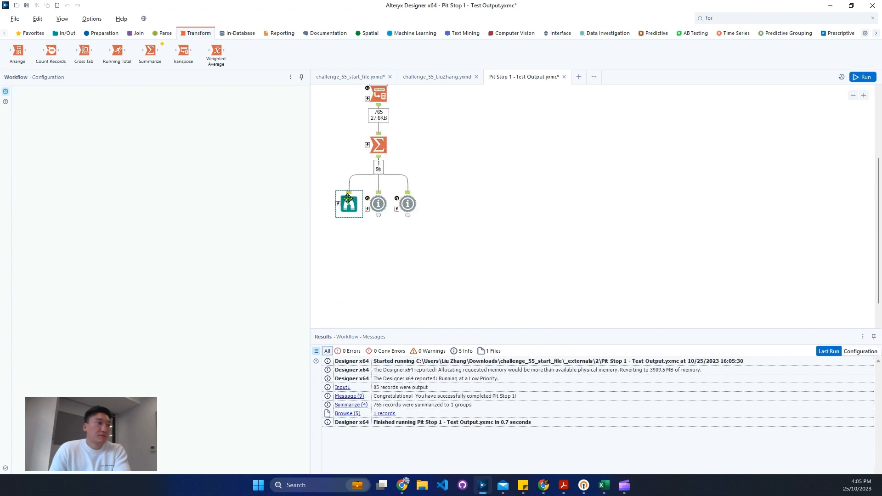
scroll(426, 207, "up", 1)
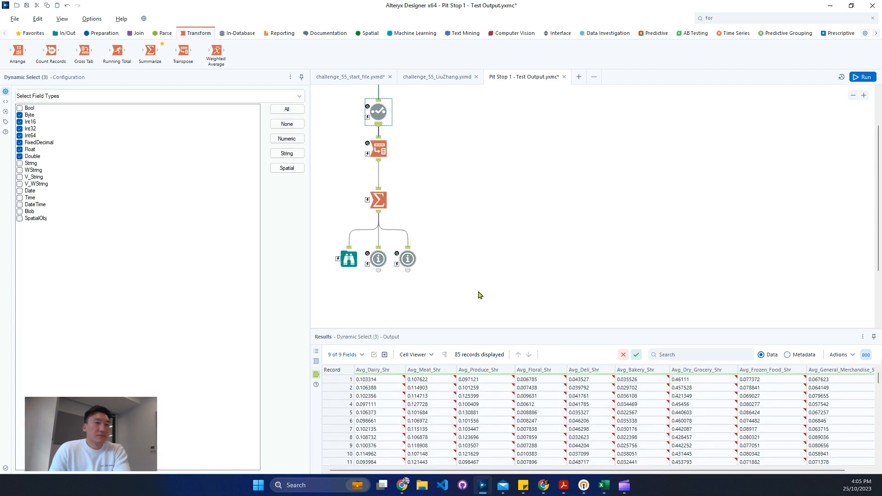
left_click_drag(493, 470, 380, 470)
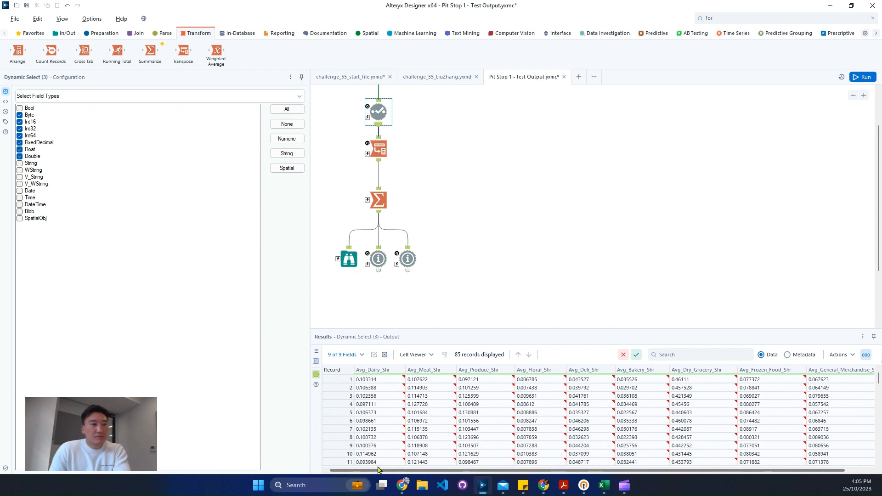
scroll(443, 428, "down", 10)
scroll(481, 271, "up", 2)
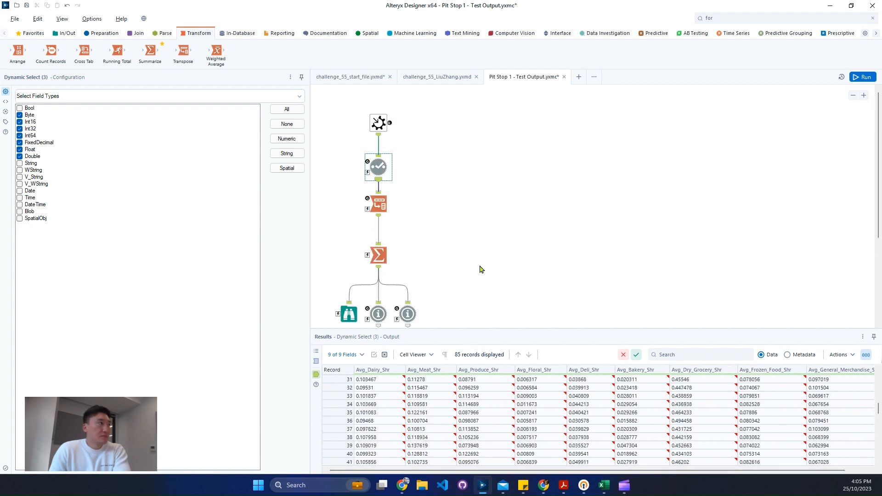
- Examine the macro's Input1 template data to check the Store column, the department share columns and the record layout it expects
left_click(377, 124)
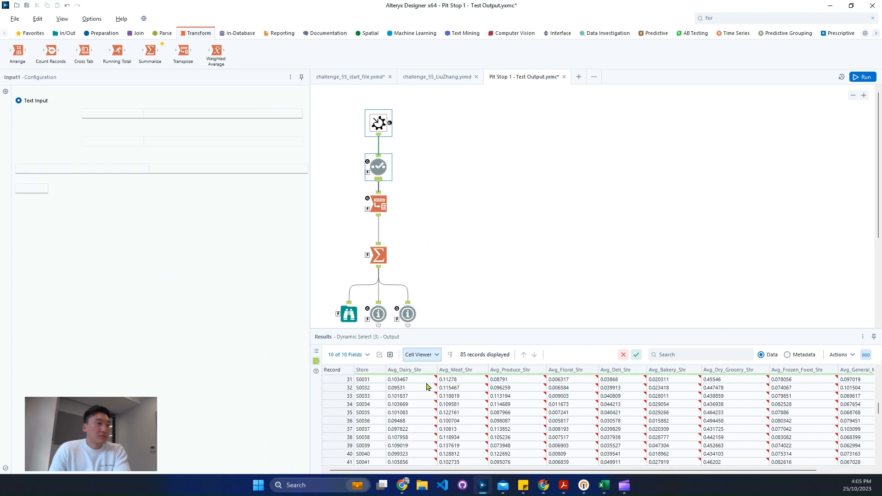
left_click(367, 380)
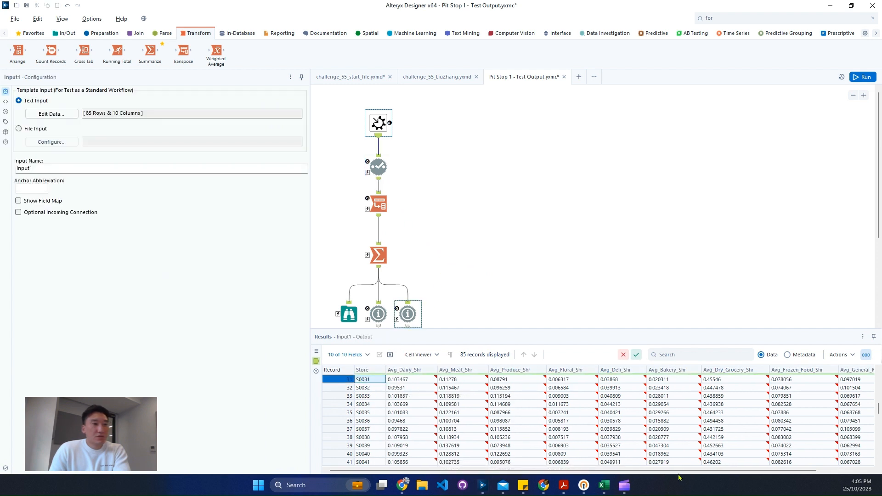
left_click_drag(660, 471, 535, 472)
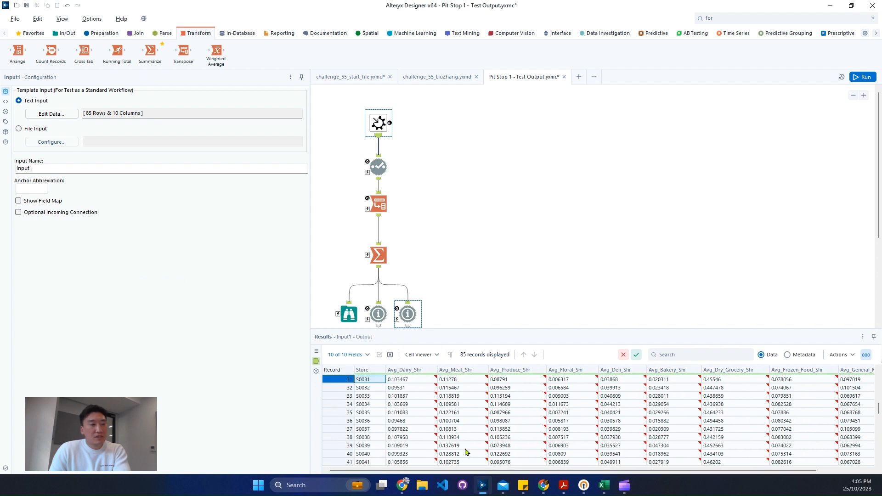
scroll(487, 395, "down", 10)
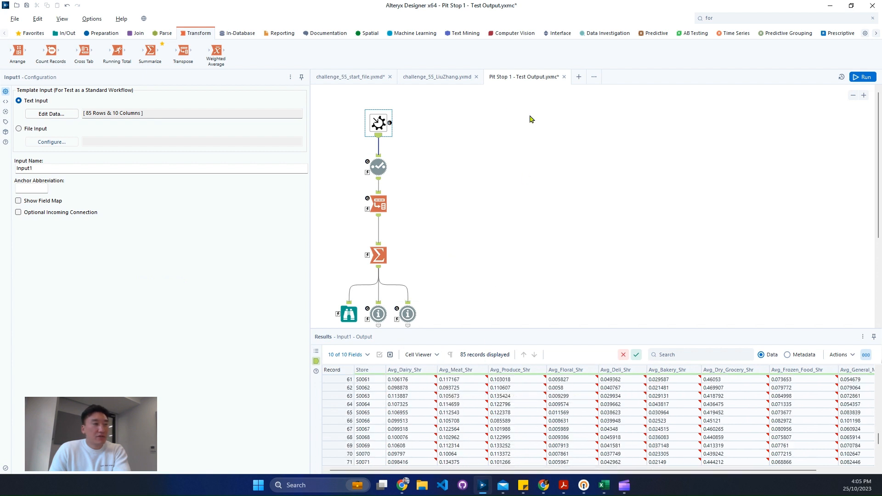
- Compare the data fed to the check macro in the other open challenge 55 solution, and return to the start file workflow
left_click(470, 262)
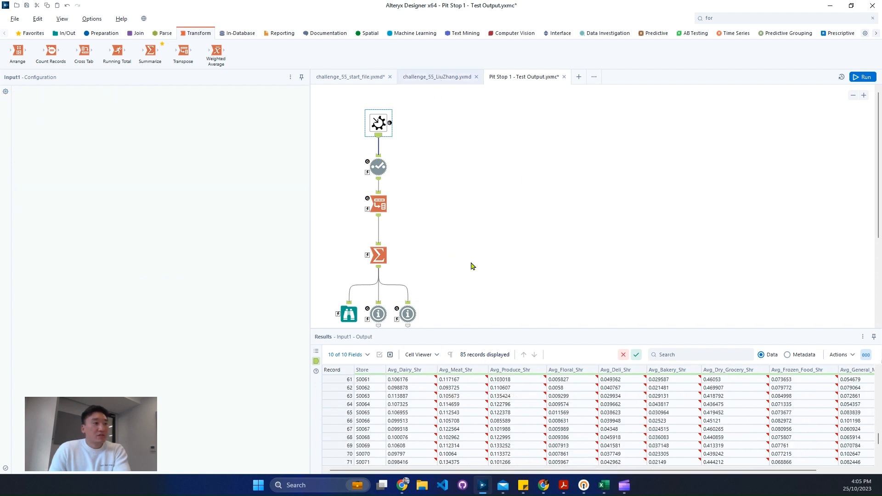
key("ctrl+Tab")
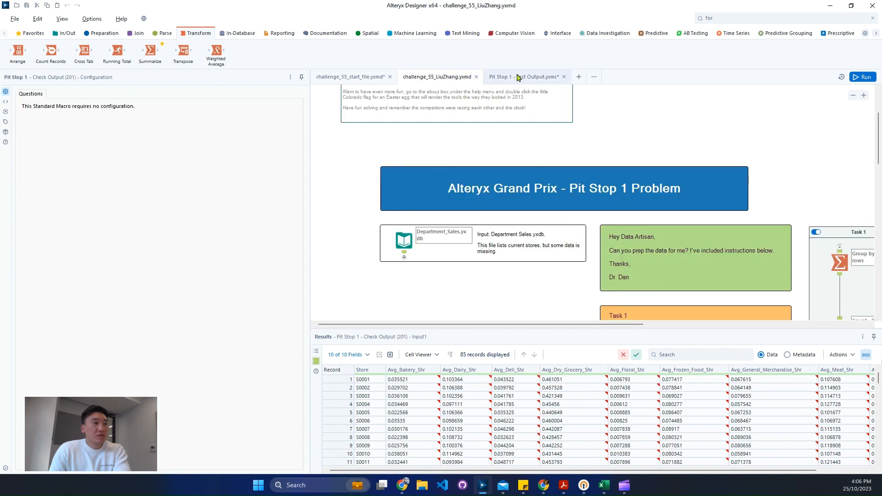
left_click(694, 421)
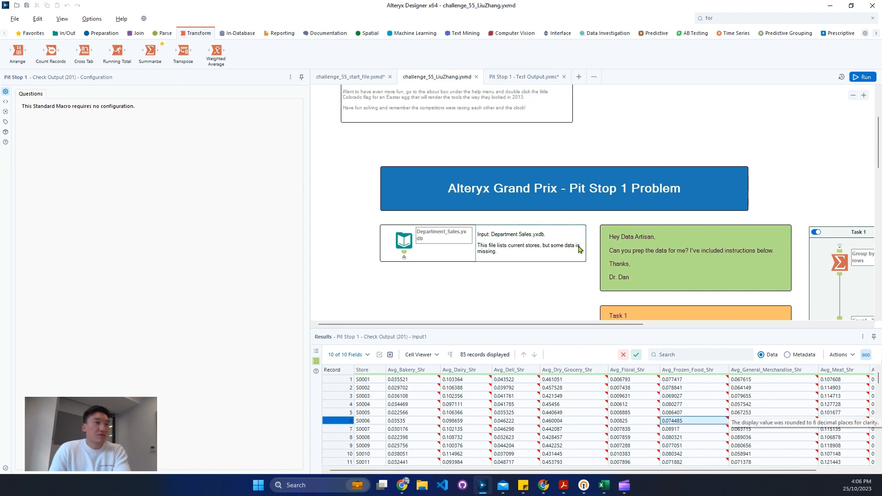
scroll(520, 115, "down", 3)
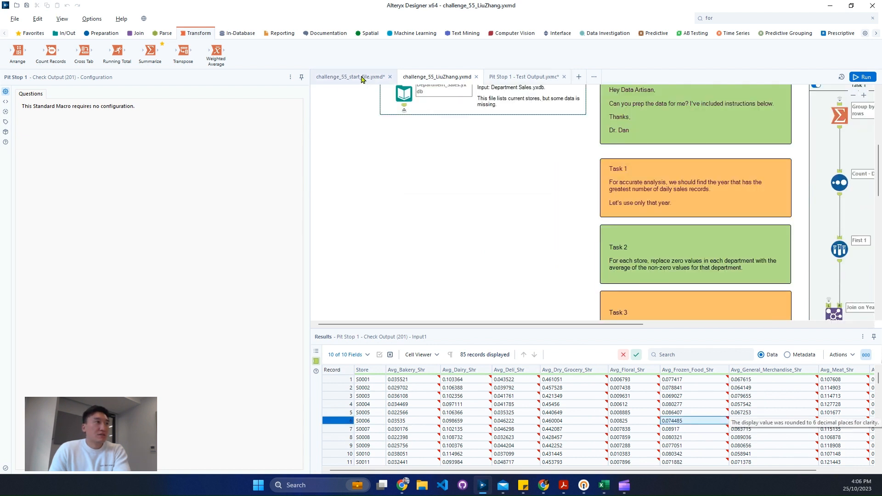
left_click(498, 211)
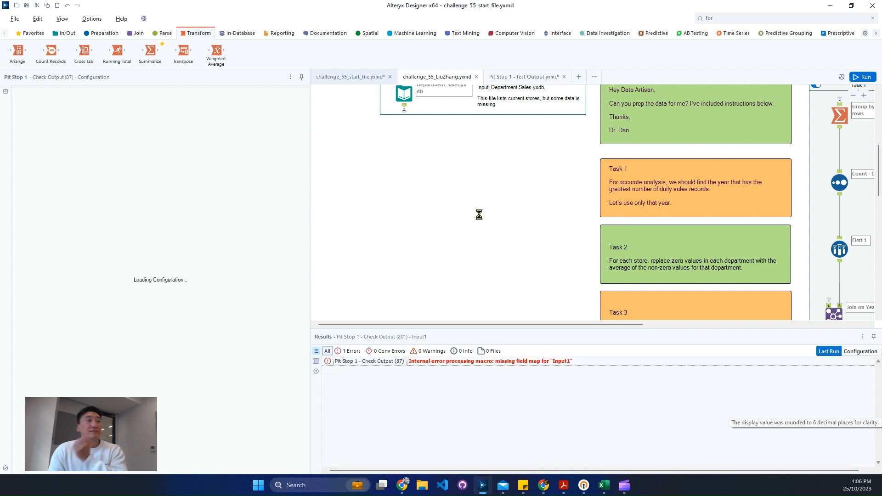
- Change the Percentage formula to [Avg_Avg_Value]/[Avg_Sum_Value] by removing the multiplication by 100
left_click(484, 226)
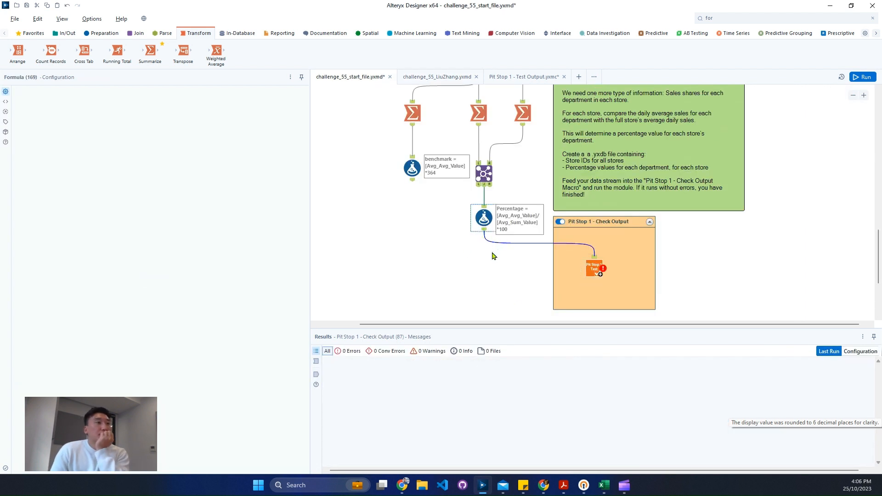
left_click(485, 232)
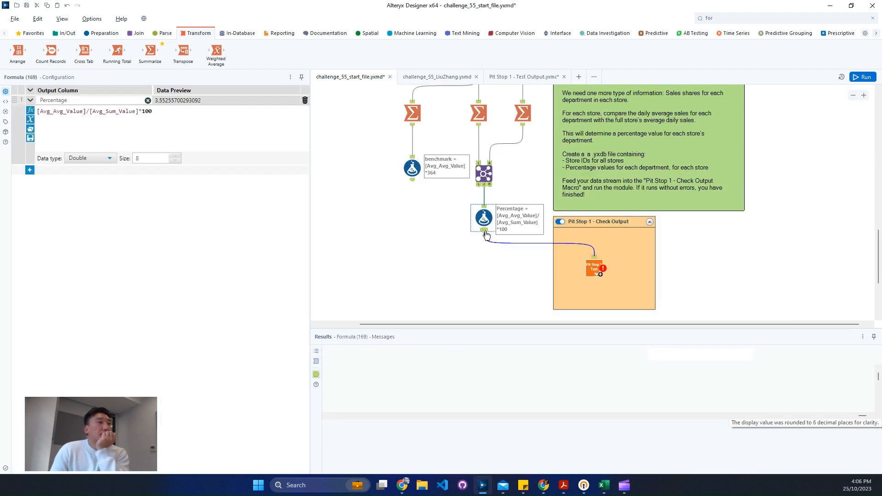
key("BackSpace")
key("BackSpace")
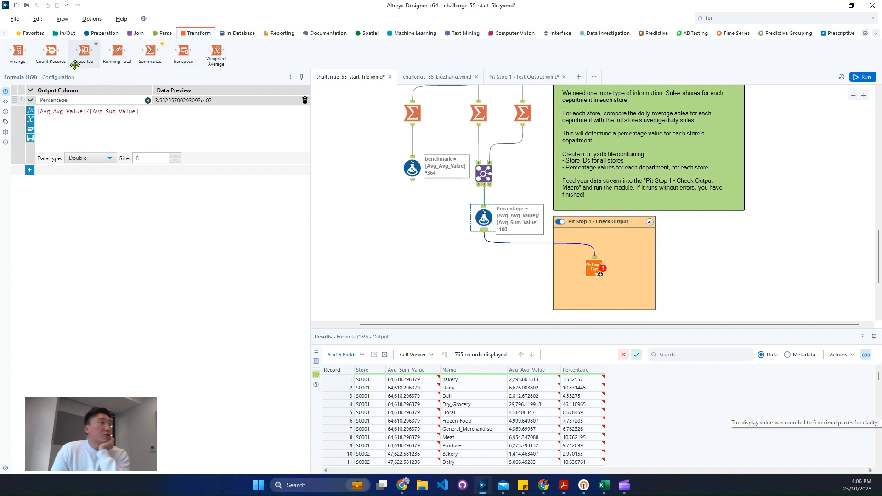
- Insert a Cross Tab after the Percentage formula, grouped by Store with Name as headers and summed Percentage values, and run the workflow
left_click_drag(75, 64, 518, 245)
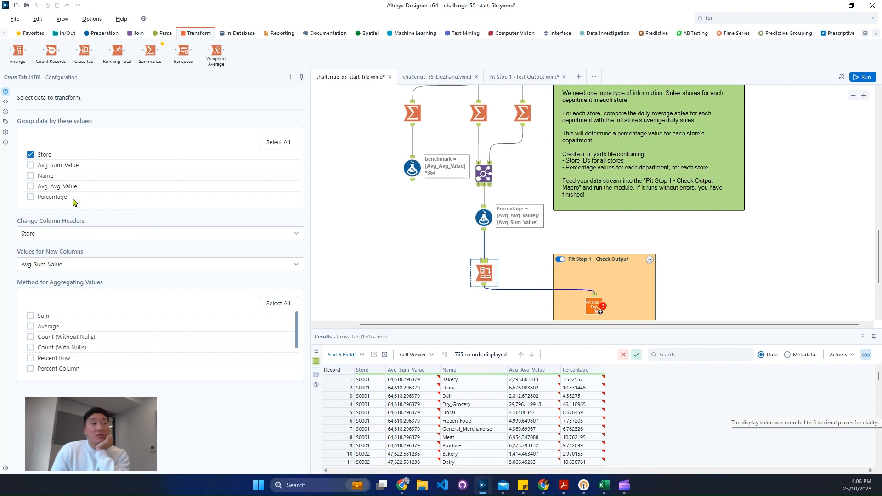
left_click(67, 236)
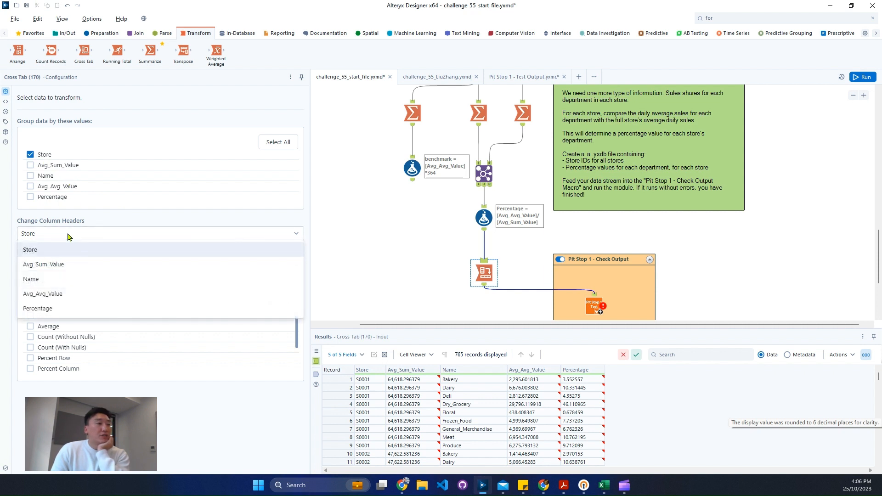
left_click(53, 275)
left_click(72, 269)
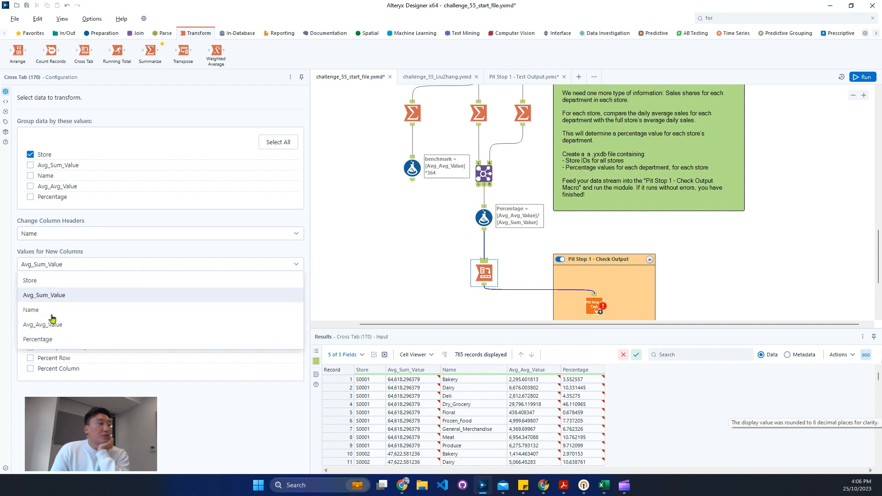
left_click(48, 340)
left_click(44, 316)
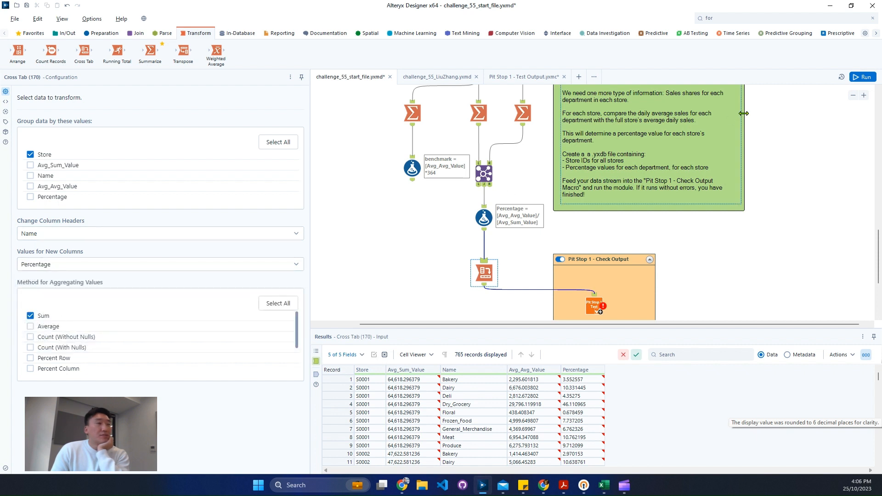
left_click(504, 279)
key("ctrl+r")
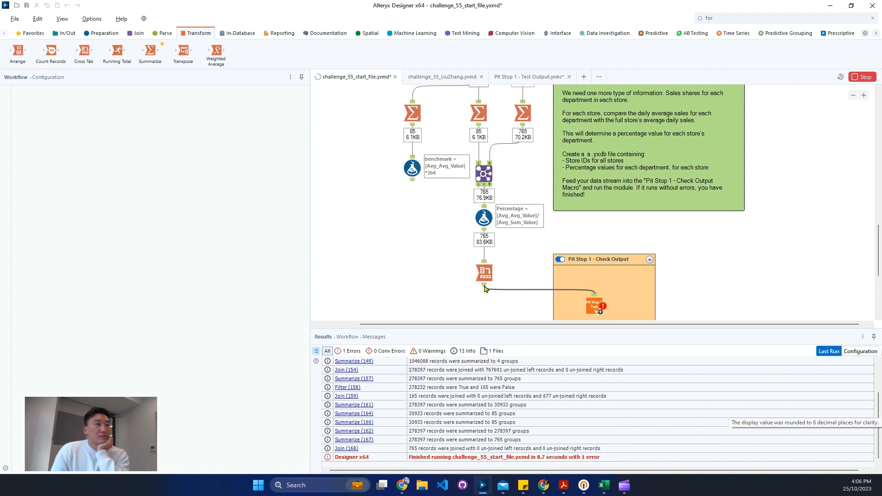
- Review the Cross Tab output and copy its first five records with headers, accepting the truncation notice
left_click(484, 274)
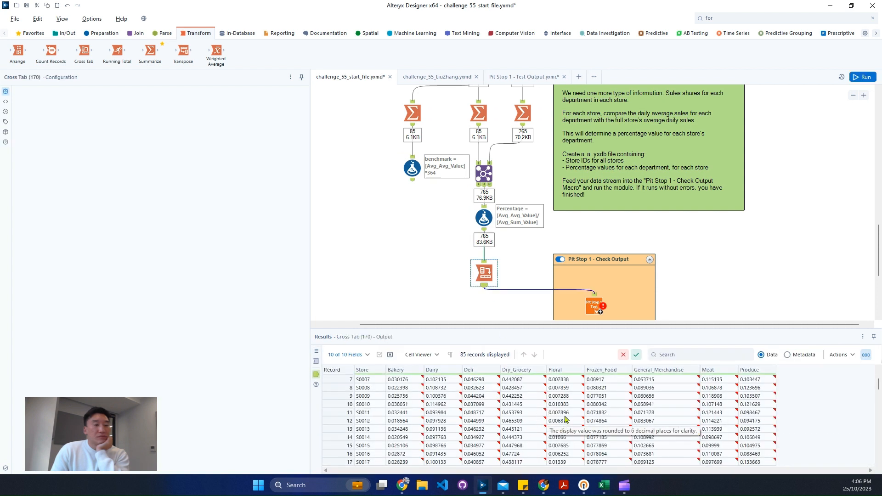
scroll(406, 400, "down", 1)
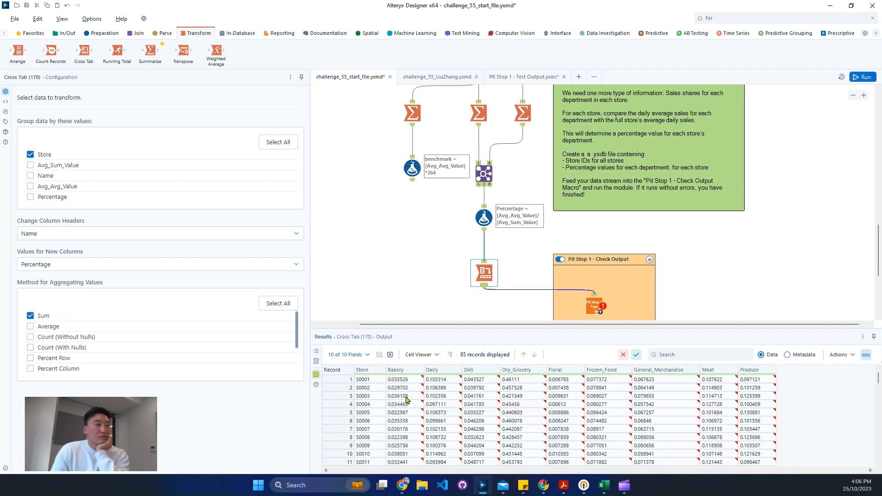
scroll(341, 398, "up", 1)
left_click(342, 412, "shift")
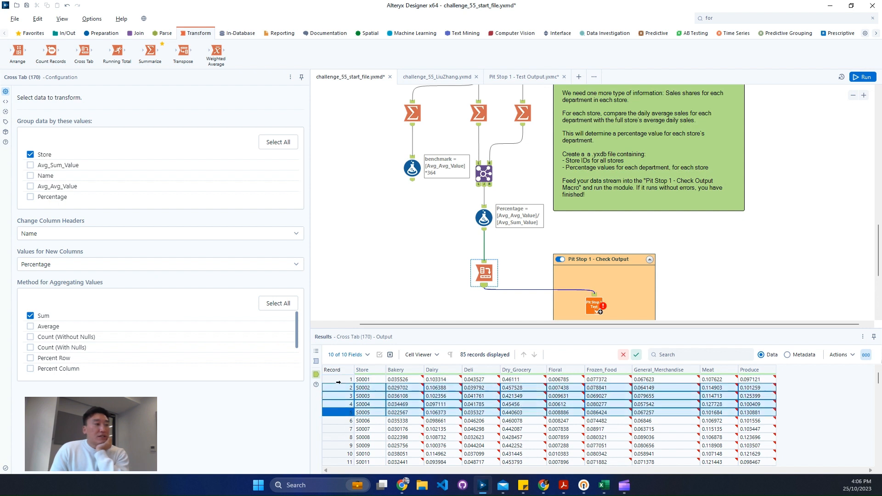
right_click(342, 412)
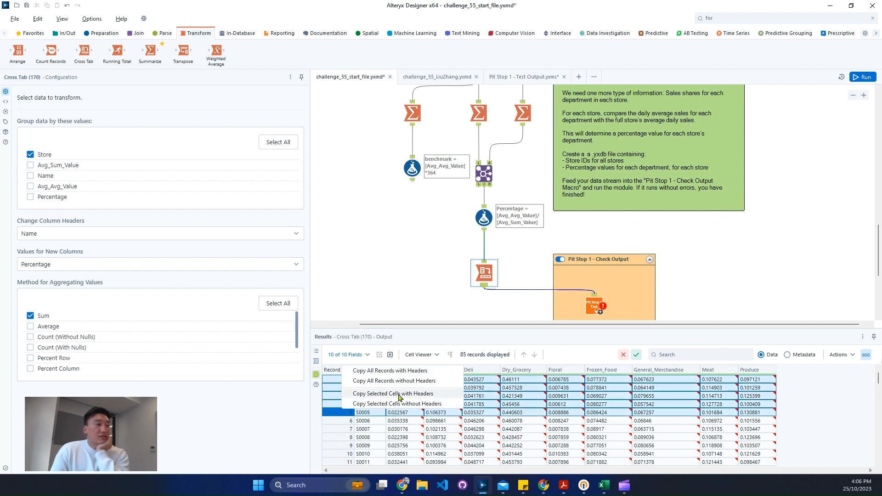
left_click(395, 394)
left_click(457, 272)
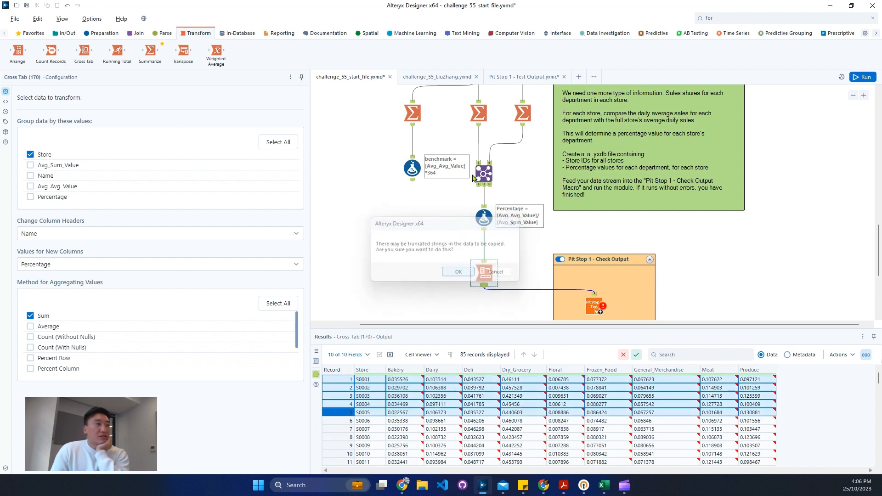
- Switch to the Pit Stop 1 - Test Output macro and paste the copied records as a text input beside the existing tools
left_click(527, 82)
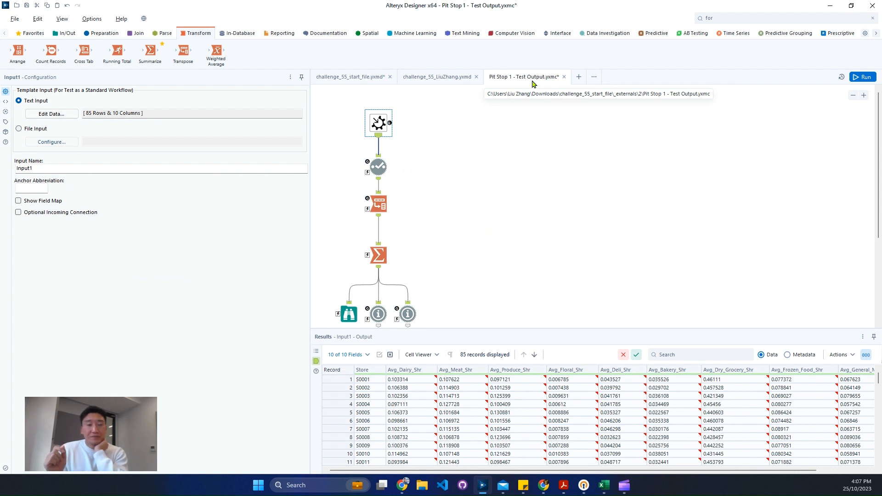
left_click(378, 167)
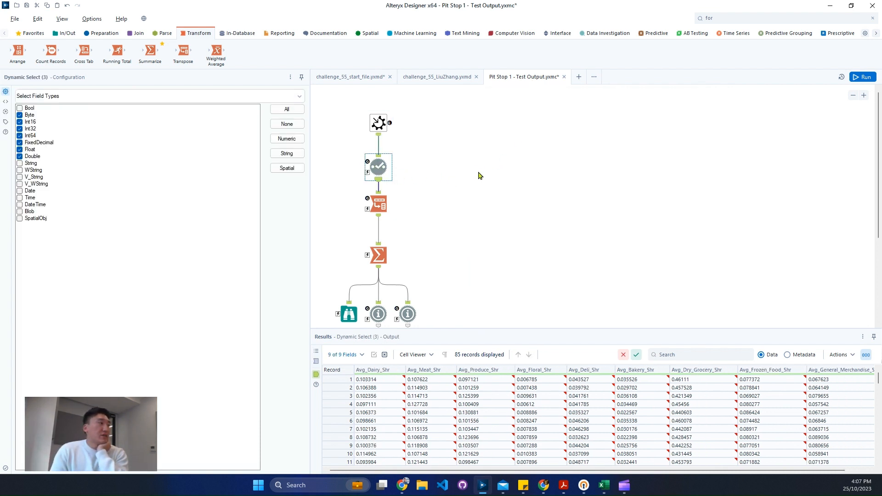
right_click(487, 192)
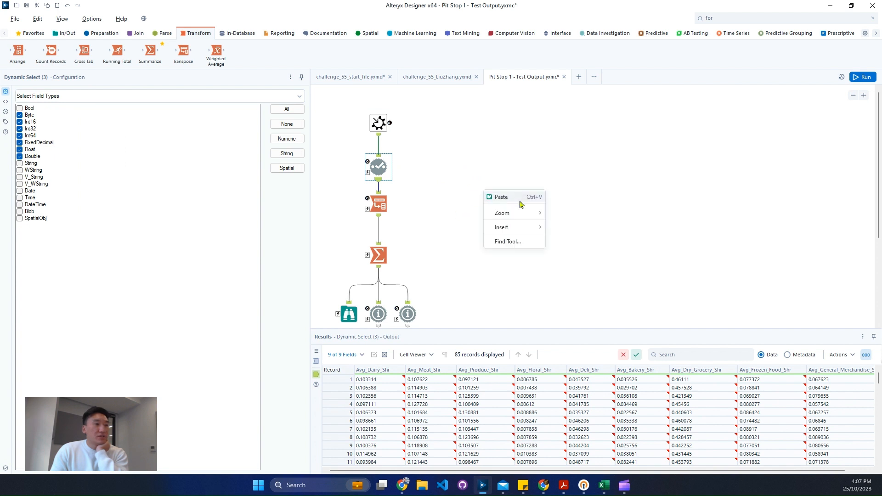
left_click(521, 200)
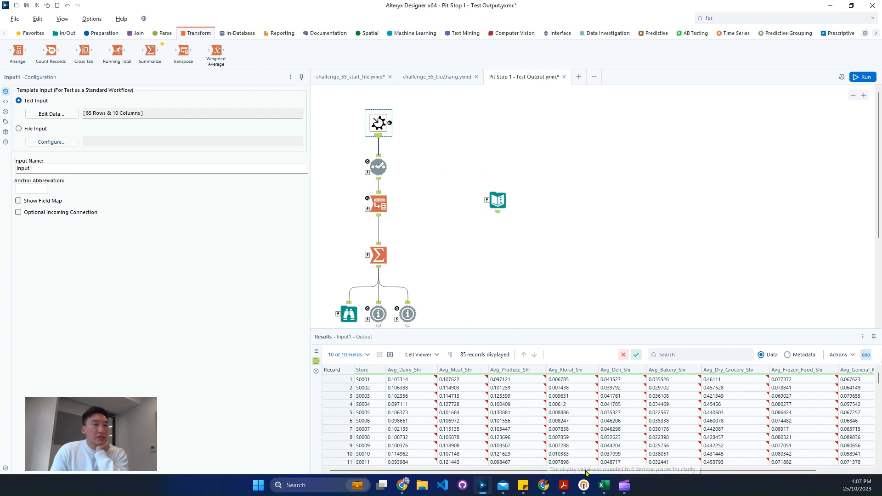
- Add a Transpose tool fed by the macro's Input1, with Store as the key column and the department share fields as data
left_click(140, 36)
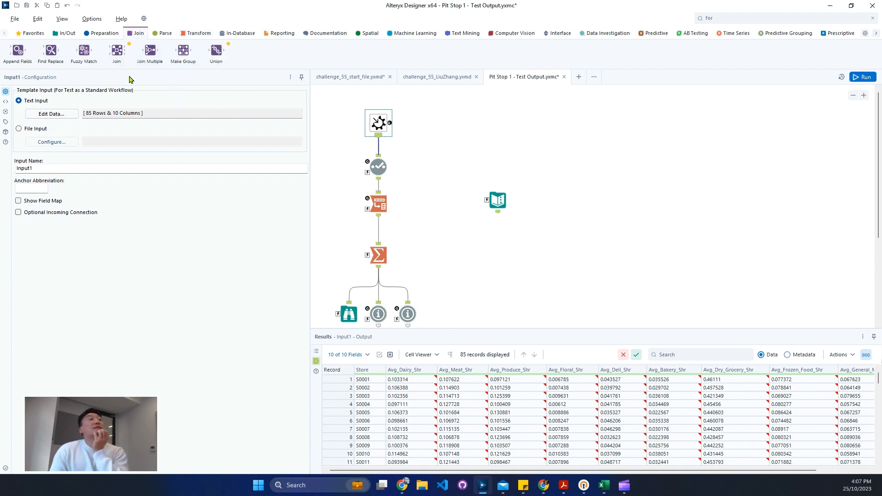
left_click(195, 33)
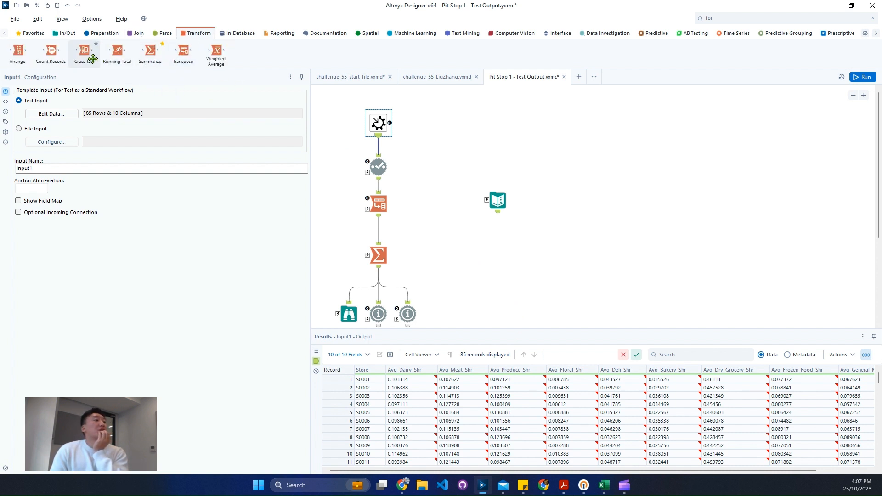
left_click_drag(183, 52, 433, 151)
left_click_drag(379, 135, 441, 145)
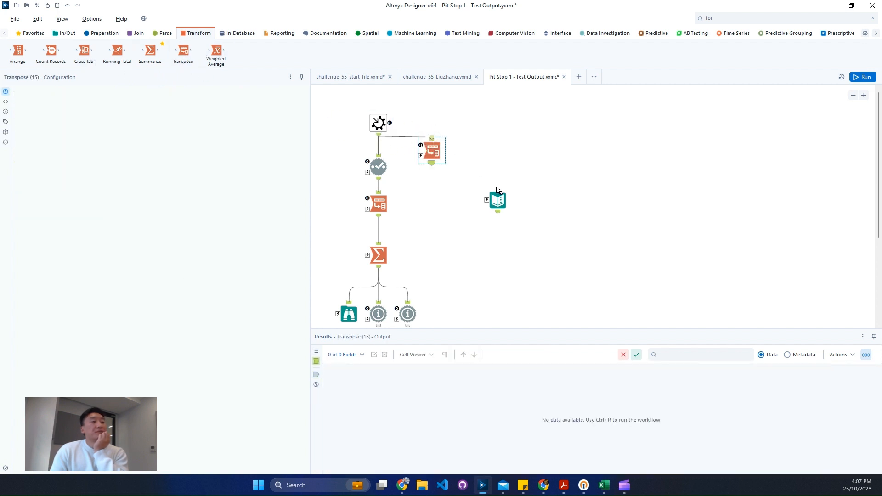
key("ctrl+r")
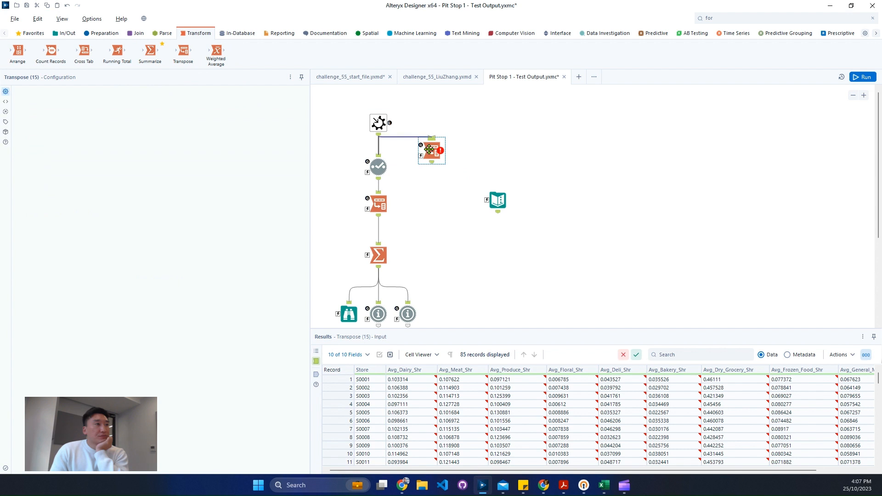
left_click(41, 155)
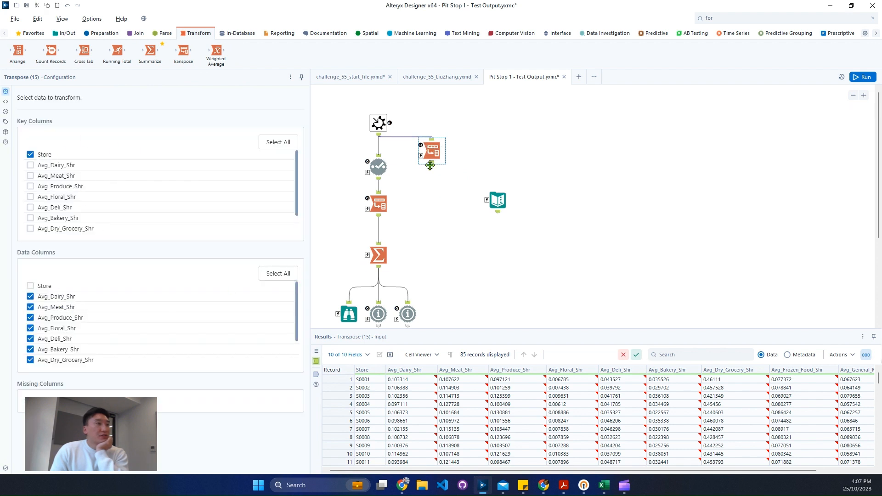
left_click_drag(431, 166, 430, 183)
- Attach a Transpose tool to the pasted text input with Store as the key column, and run the macro
left_click_drag(498, 200, 492, 122)
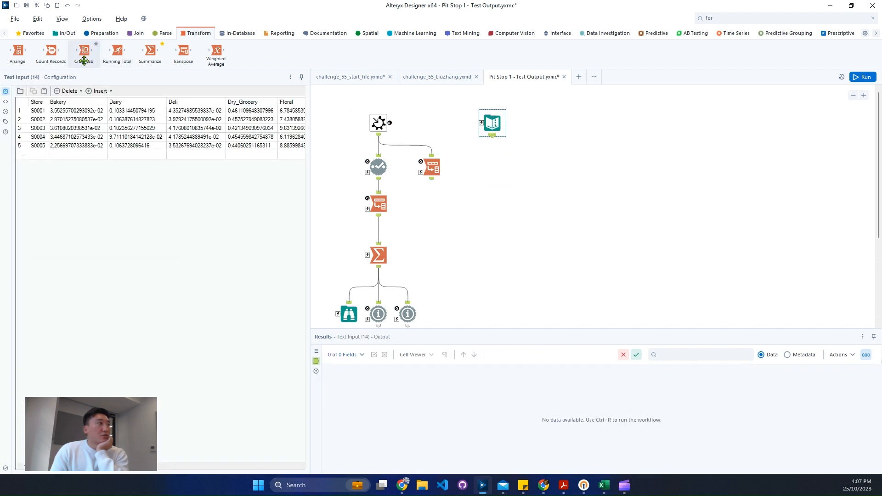
left_click_drag(183, 51, 494, 169)
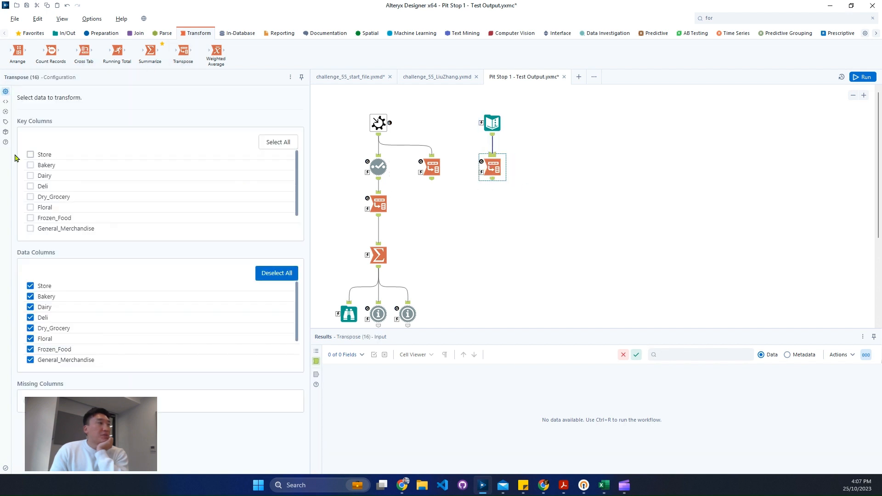
left_click(31, 155)
left_click(858, 81)
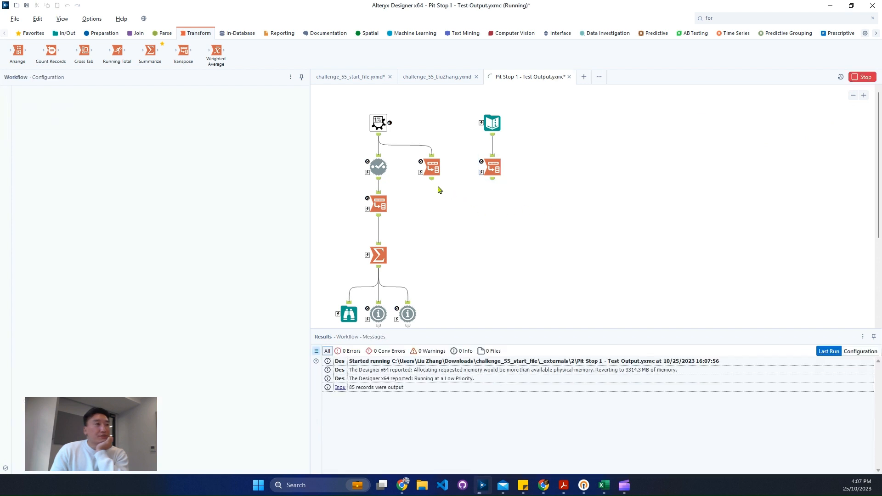
- Compare the S0001 department share values between the transposed pasted records and the transposed Input1 template data
left_click(493, 175)
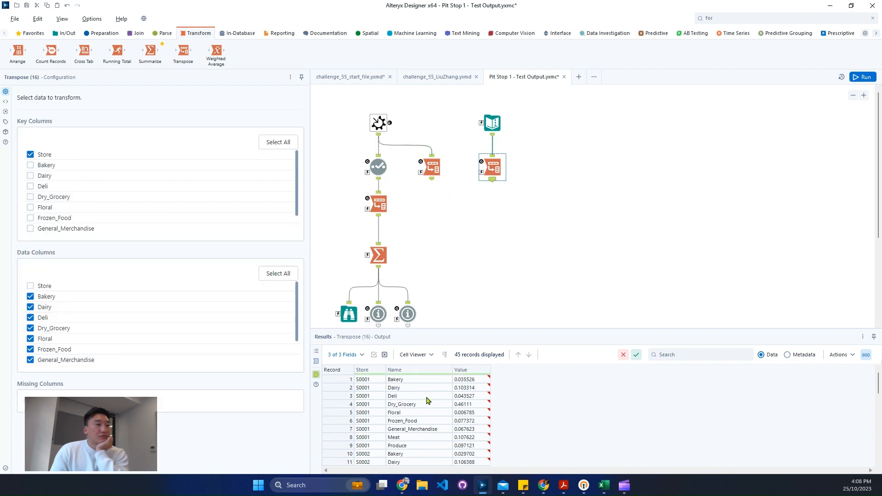
left_click(467, 387)
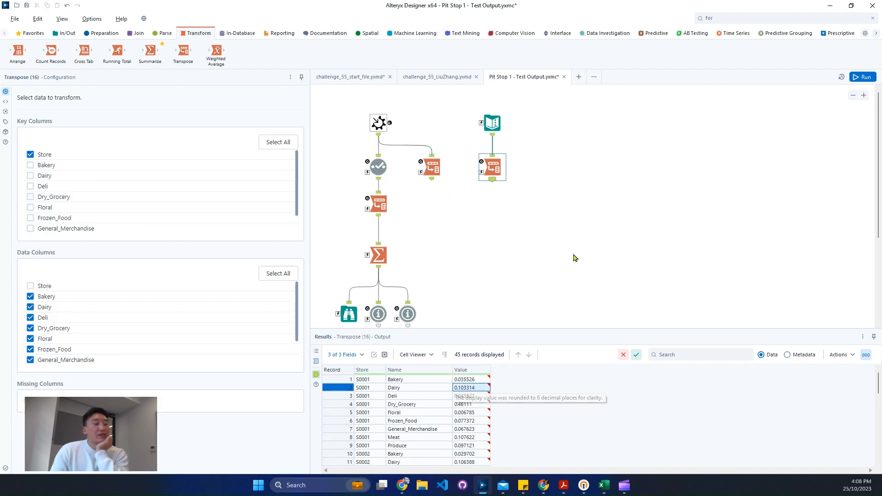
left_click(432, 168)
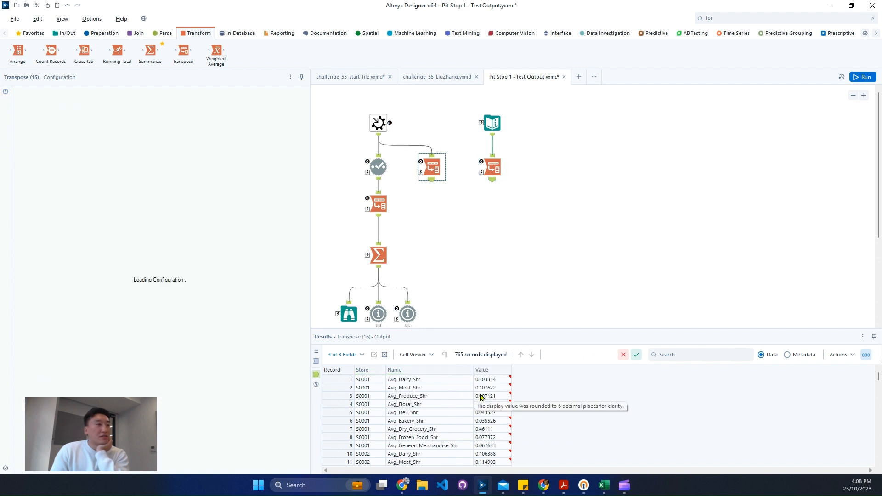
left_click(497, 381)
left_click(494, 388)
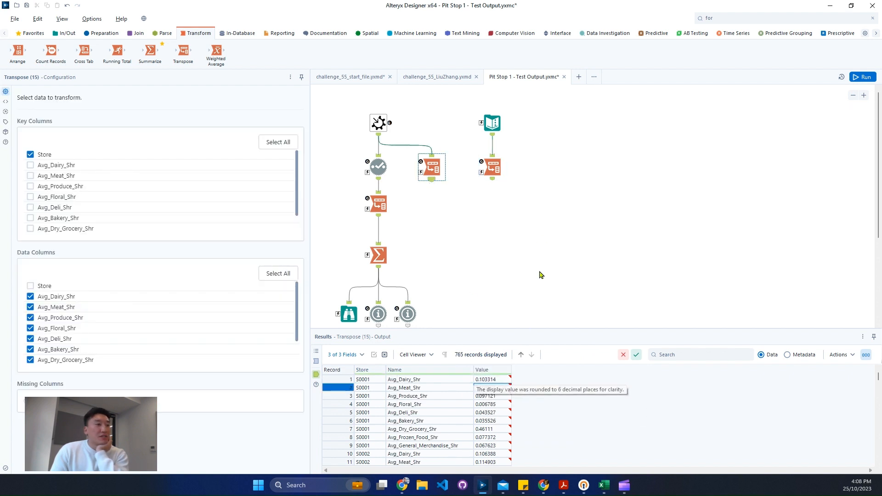
left_click(491, 178)
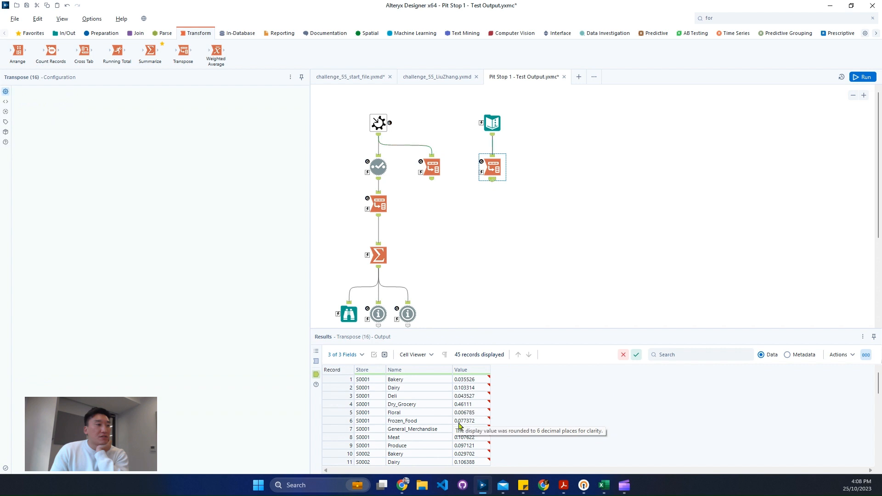
left_click(464, 438)
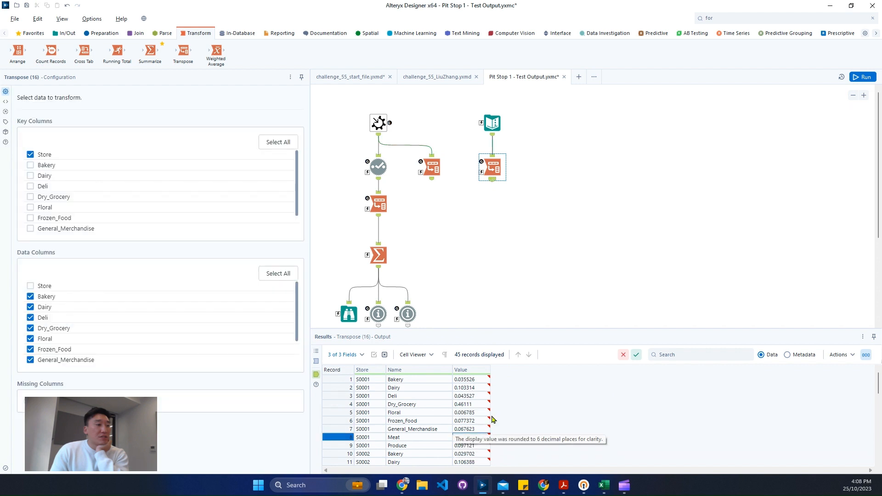
left_click(434, 169)
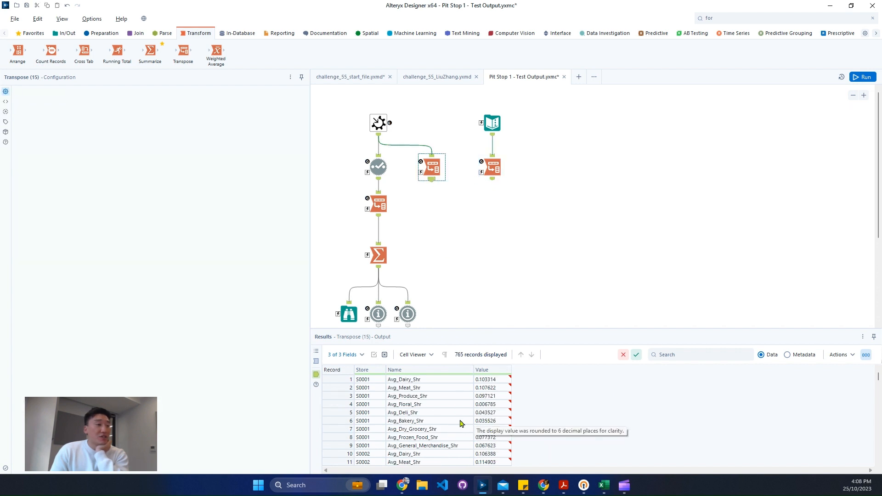
left_click(428, 398)
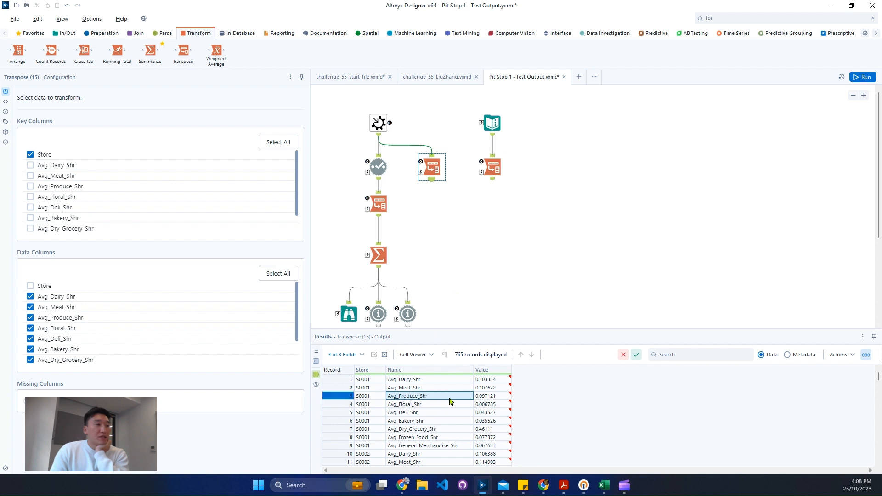
left_click(494, 171)
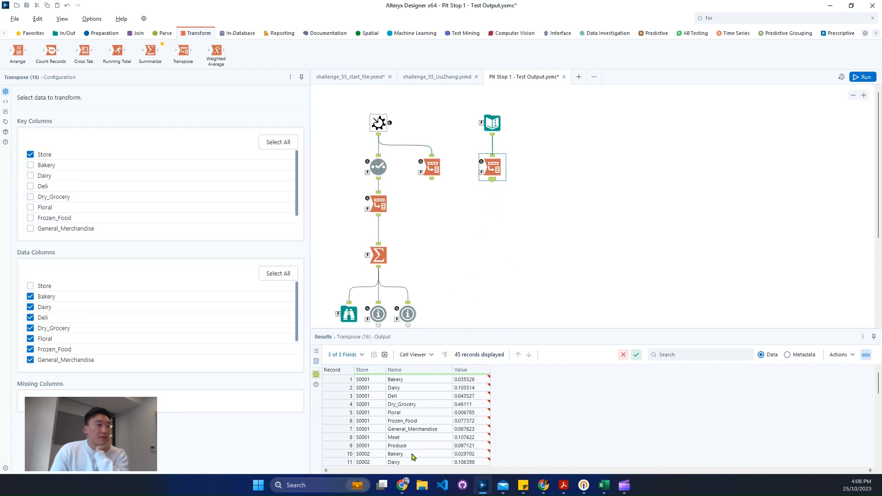
left_click(462, 446)
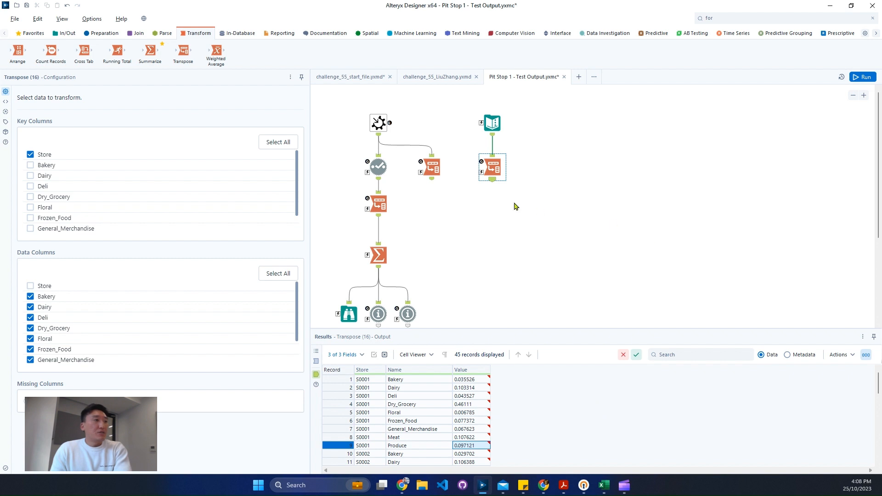
- Inspect Input1's configuration and its template data table, and close the table without editing it
left_click(380, 124)
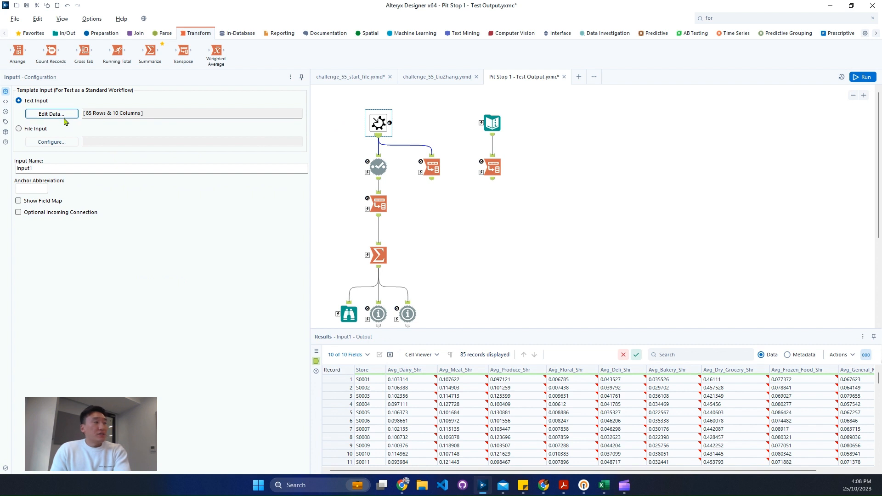
left_click(56, 202)
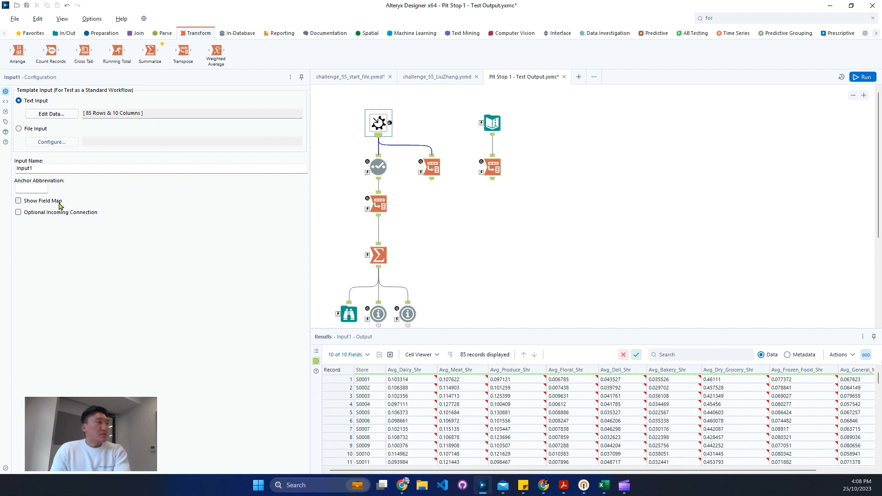
left_click(70, 115)
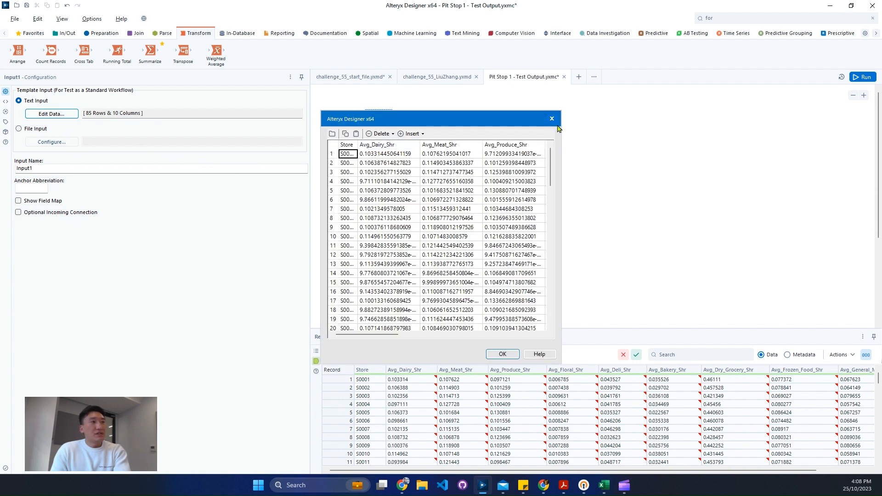
left_click(552, 118)
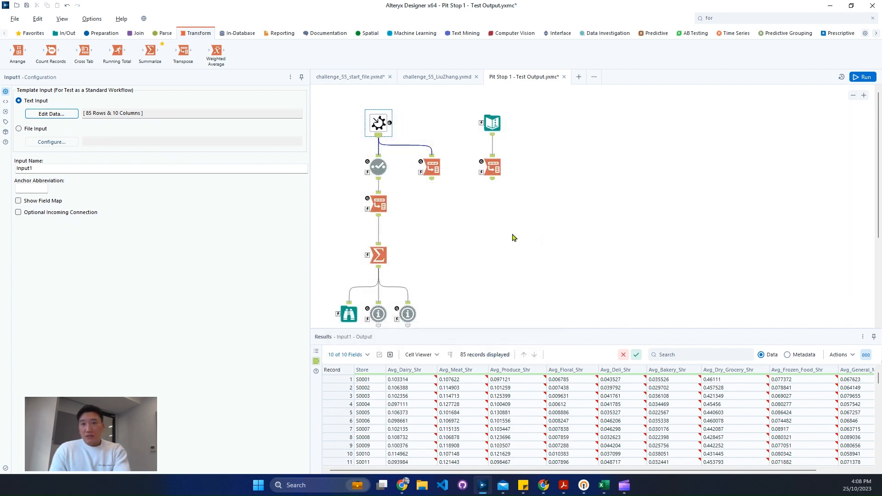